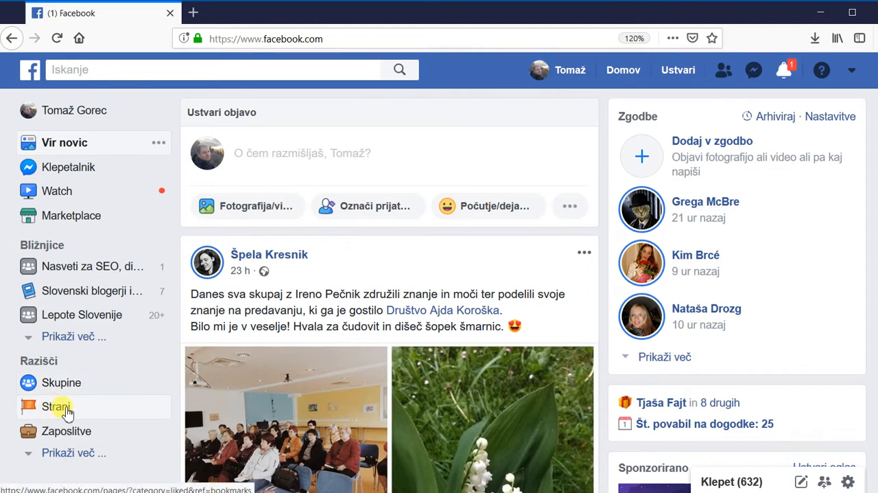
Start creating a new Facebook page from the pages overview and open the Business or Brand form.
left_click(66, 409)
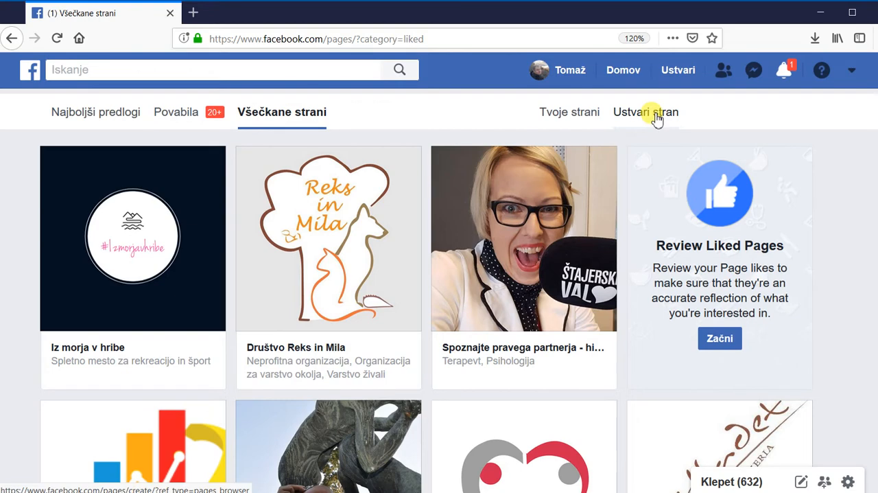
left_click(655, 115)
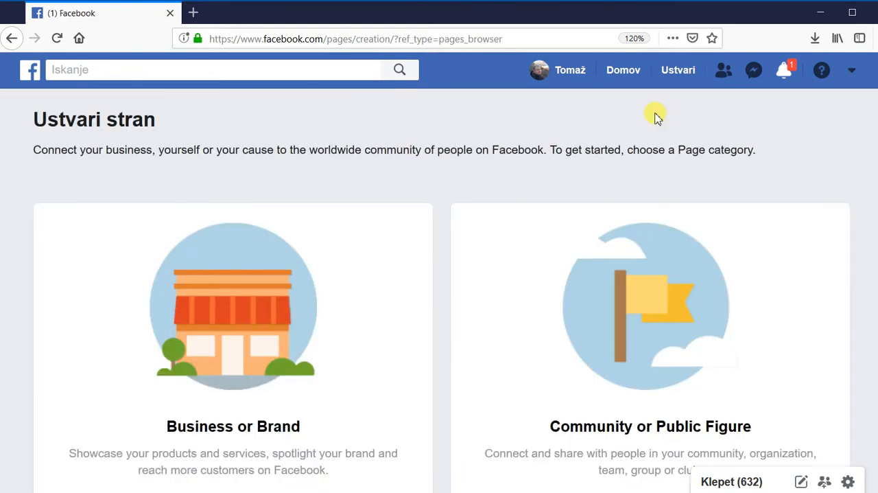
scroll(320, 284, "down", 3)
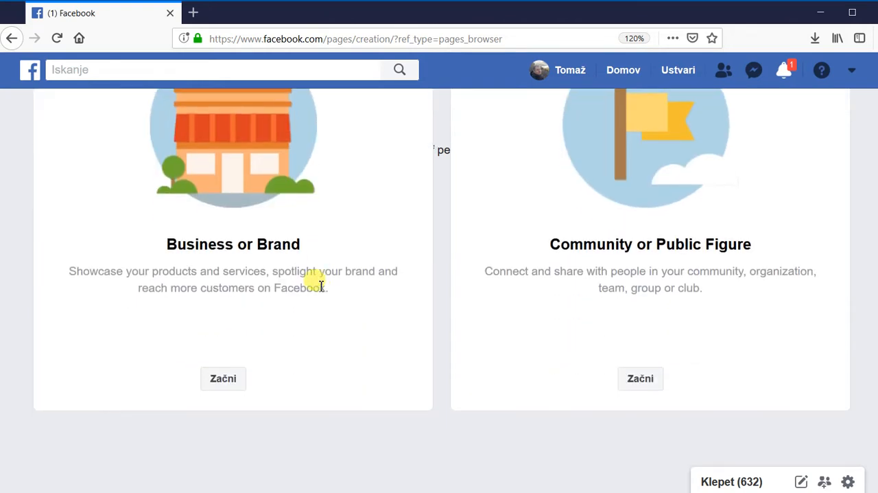
scroll(320, 284, "up", 3)
scroll(320, 287, "down", 2)
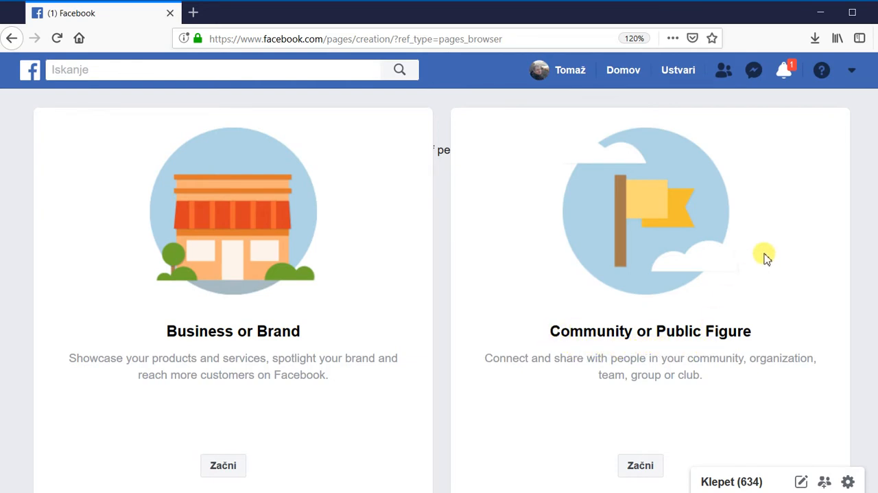
left_click(224, 467)
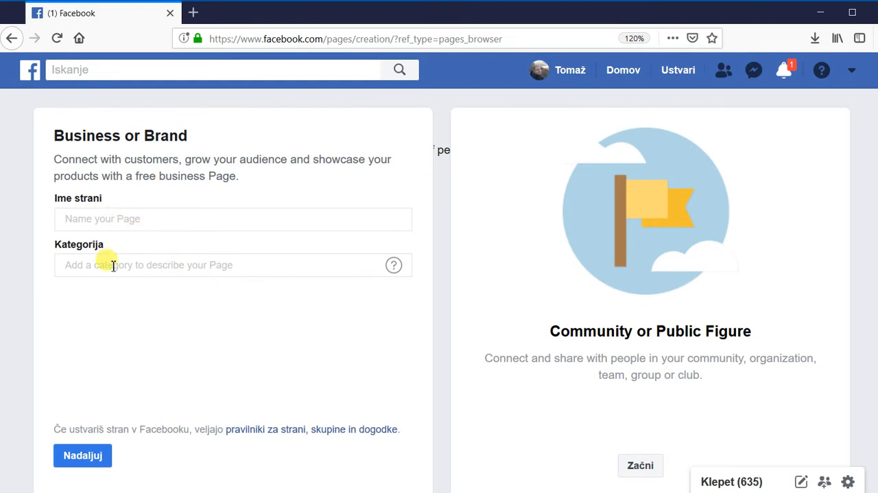
left_click(68, 457)
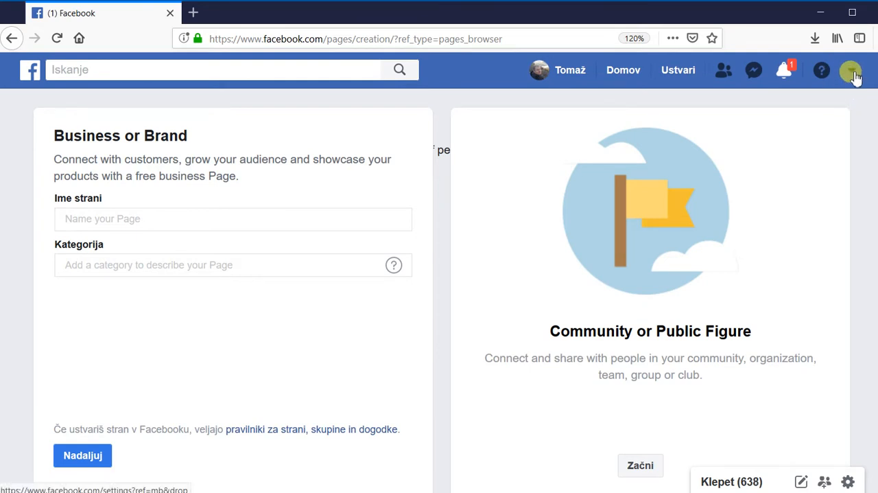
Go to Facebook advertising, start creating an ad, and hide the account warning message in Ads Manager.
left_click(851, 73)
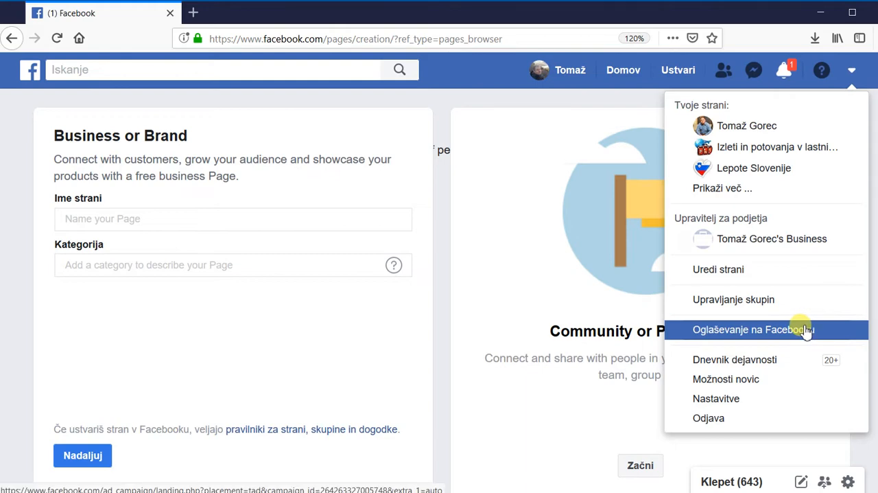
left_click(838, 337)
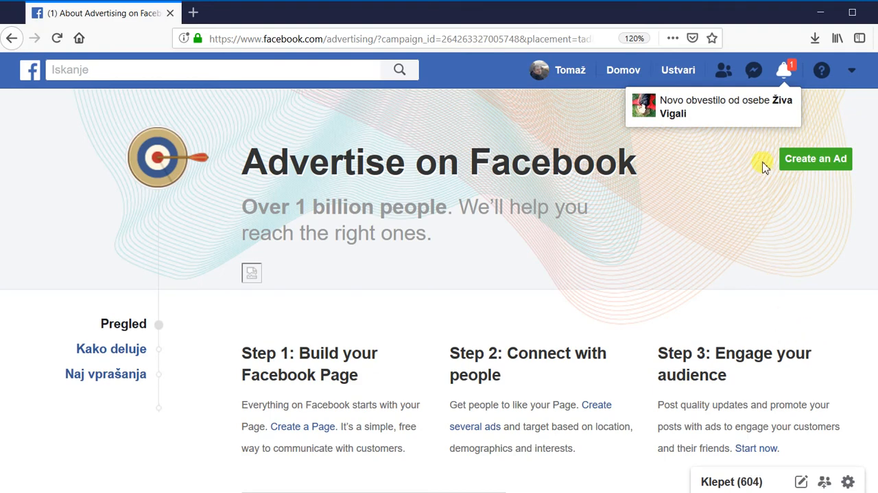
left_click(816, 165)
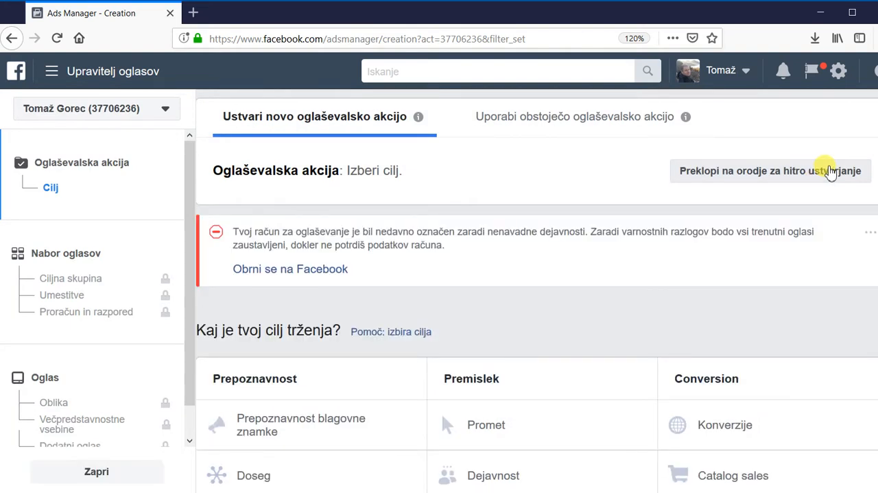
left_click(870, 233)
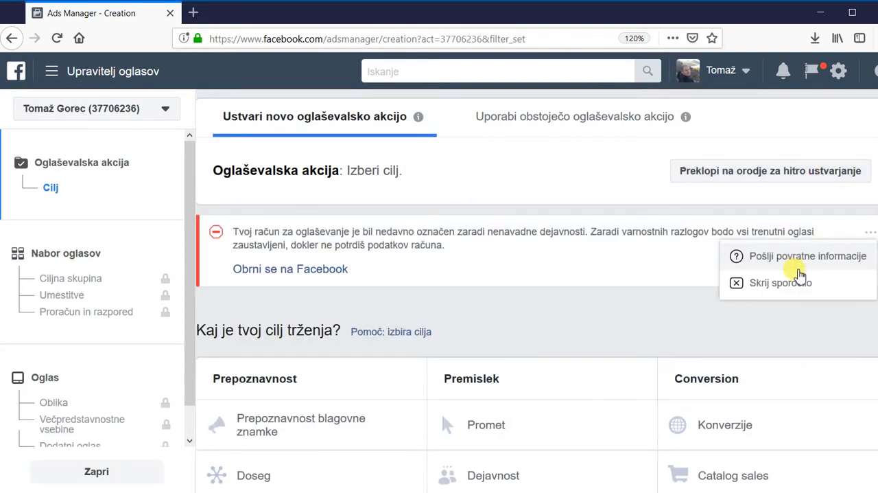
left_click(796, 282)
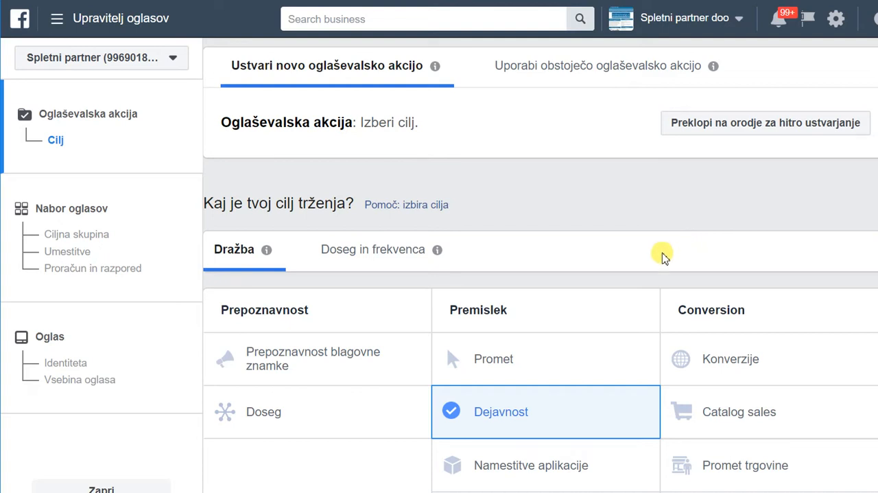
Try the Všečki strani and Odzivi na dogodek types of the Dejavnost objective and return to Dejavnost na podlagi objave.
scroll(599, 253, "down", 2)
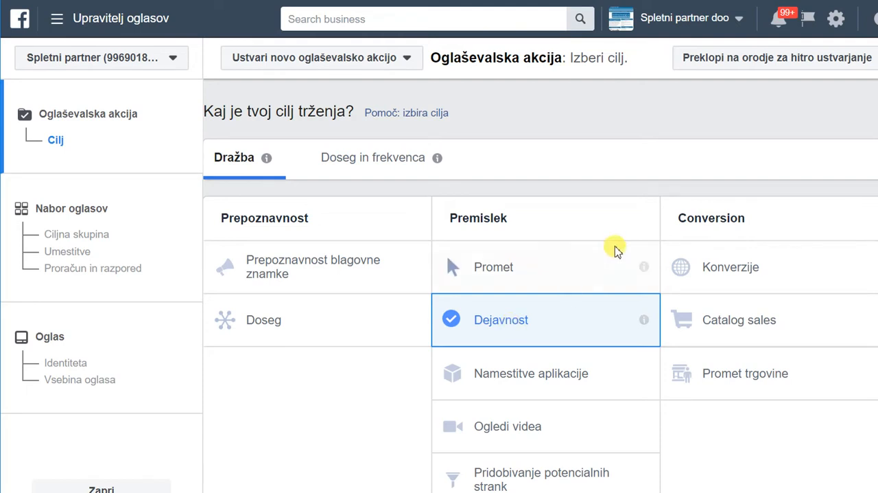
scroll(616, 251, "down", 6)
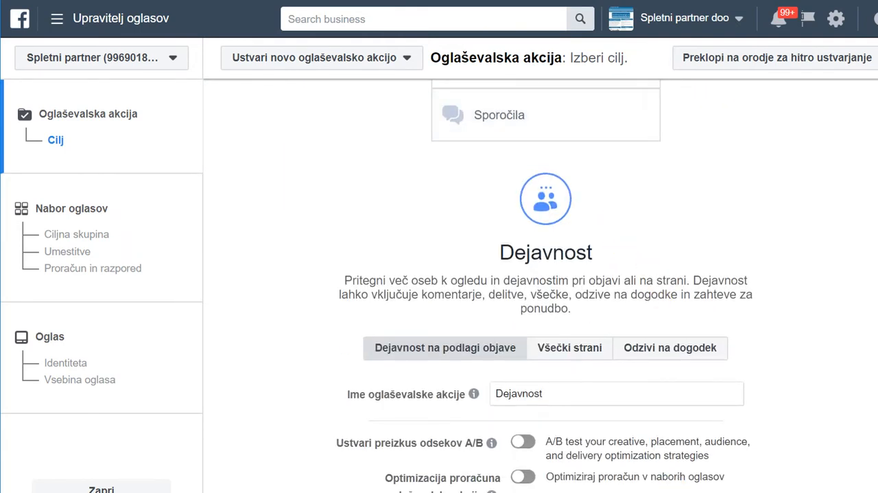
left_click(586, 355)
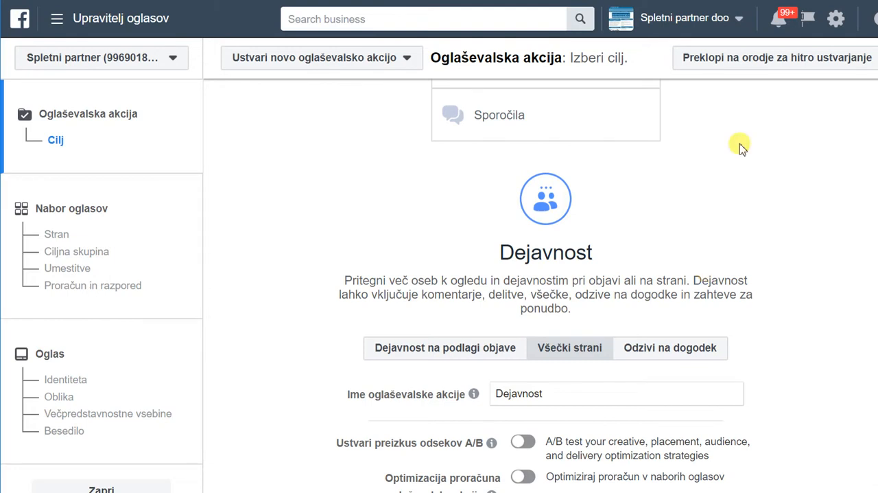
left_click(665, 354)
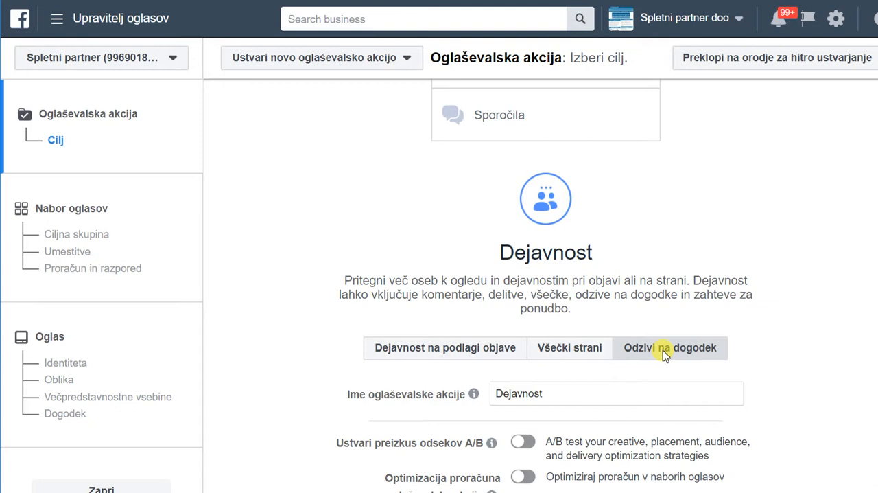
left_click(478, 353)
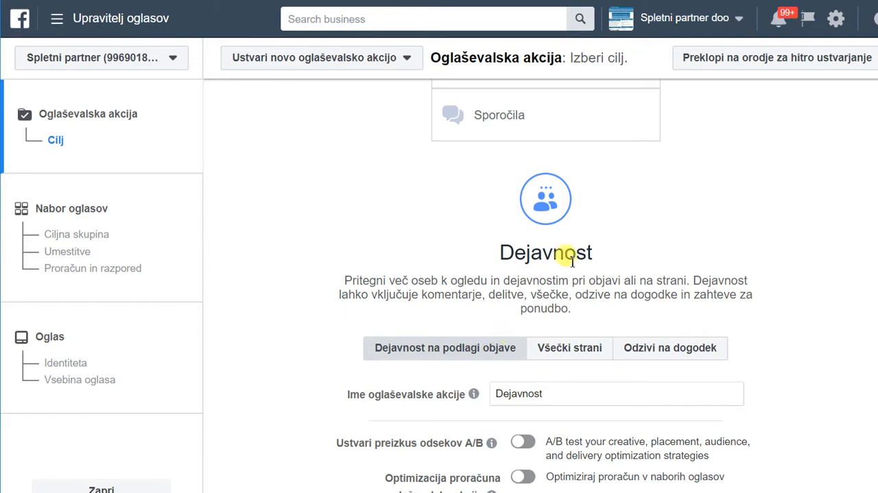
scroll(614, 269, "up", 5)
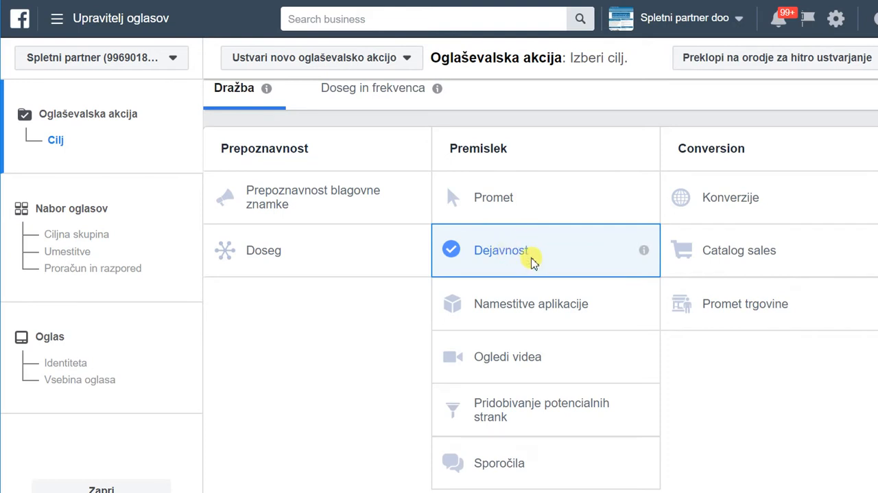
Name the campaign "Kako do prvih mest na Googlu - Dejavnost" and continue to the ad set settings.
scroll(529, 255, "down", 3)
scroll(534, 261, "down", 3)
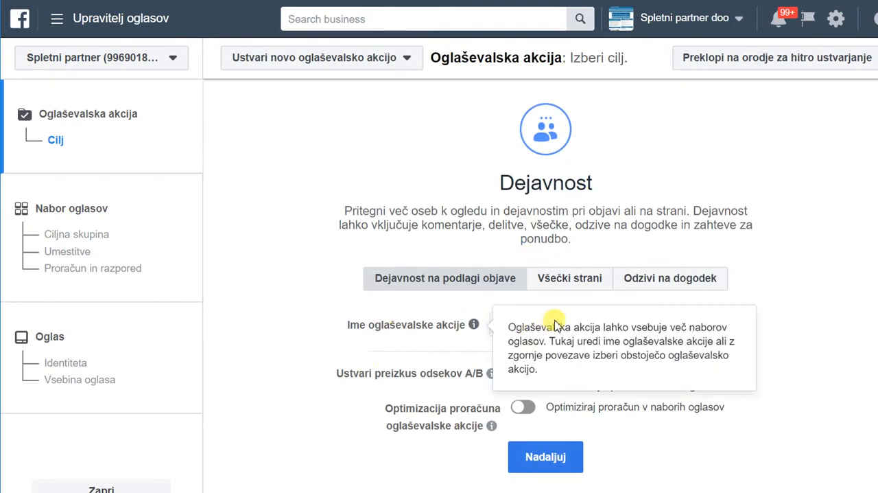
left_click_drag(578, 323, 497, 320)
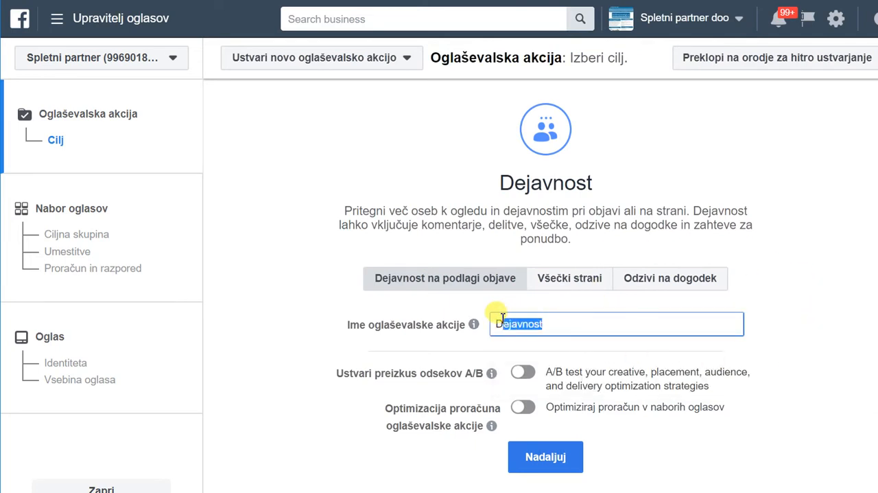
key("BackSpace")
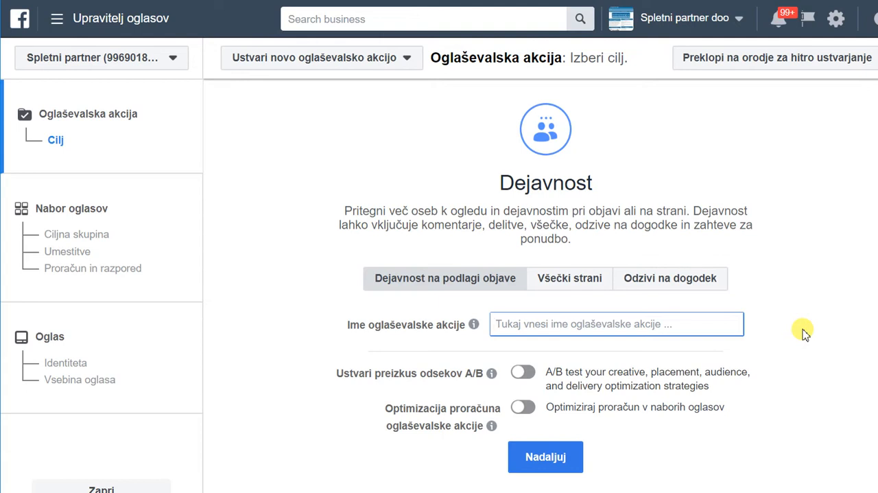
type("KKako do pr")
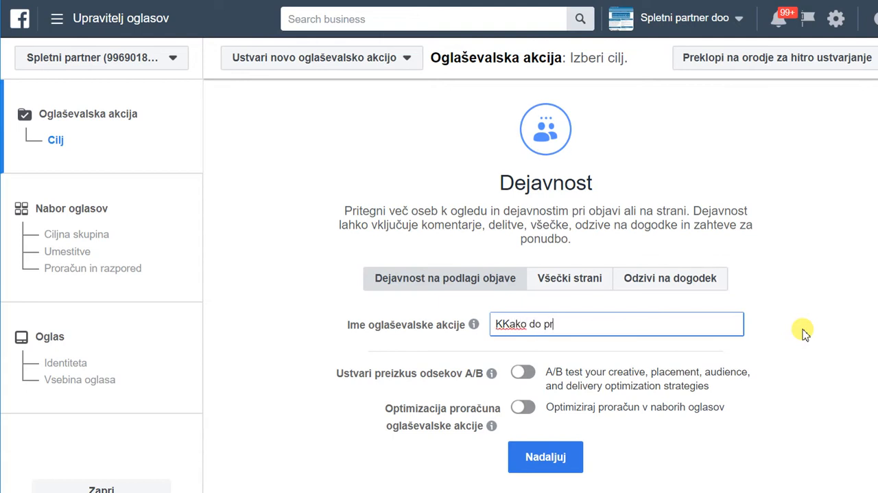
type("vih mest na Googlu ")
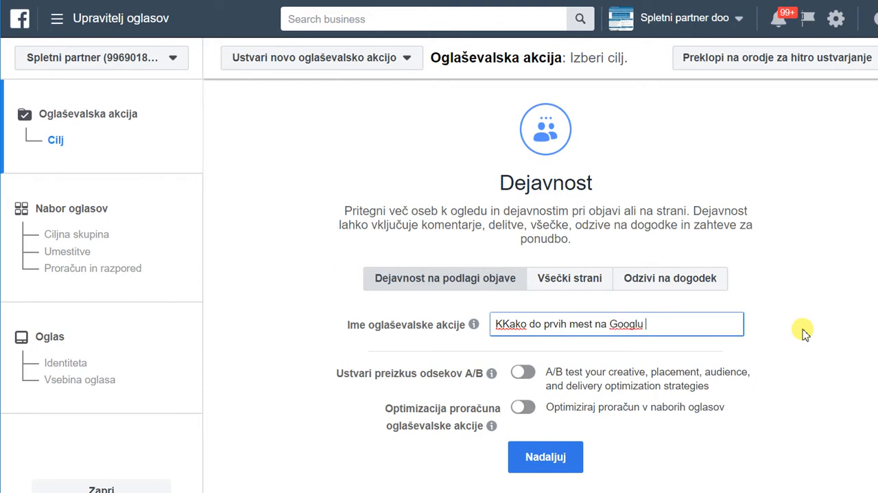
type("- Dejvnost")
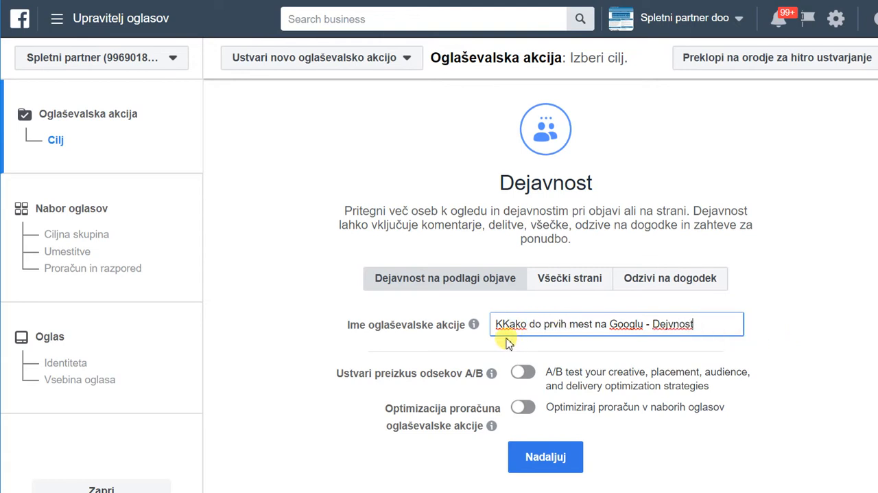
left_click(668, 323)
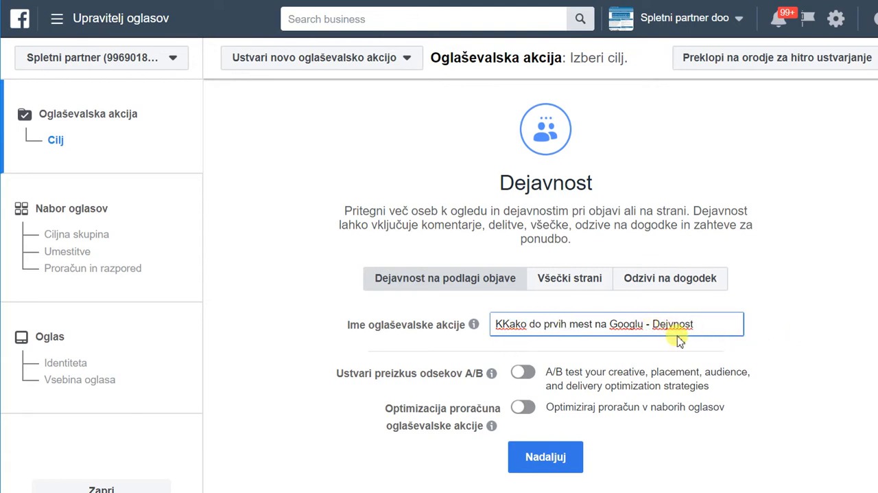
type("a")
left_click(502, 324)
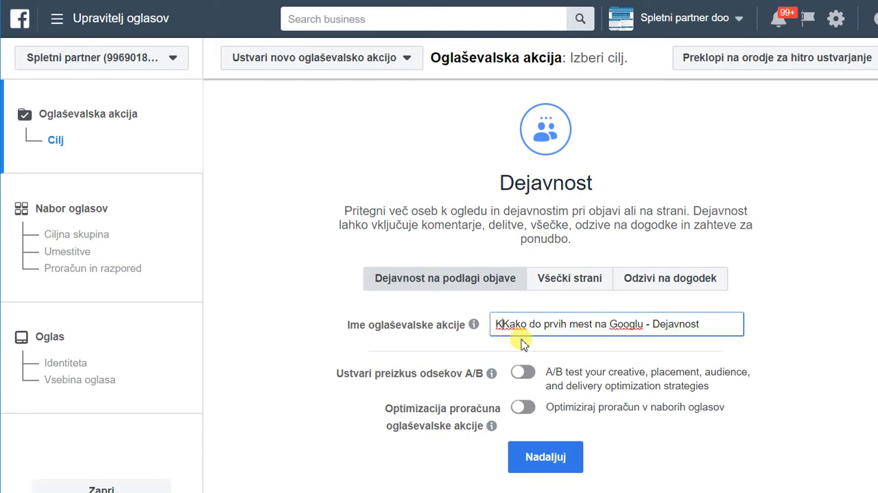
key("BackSpace")
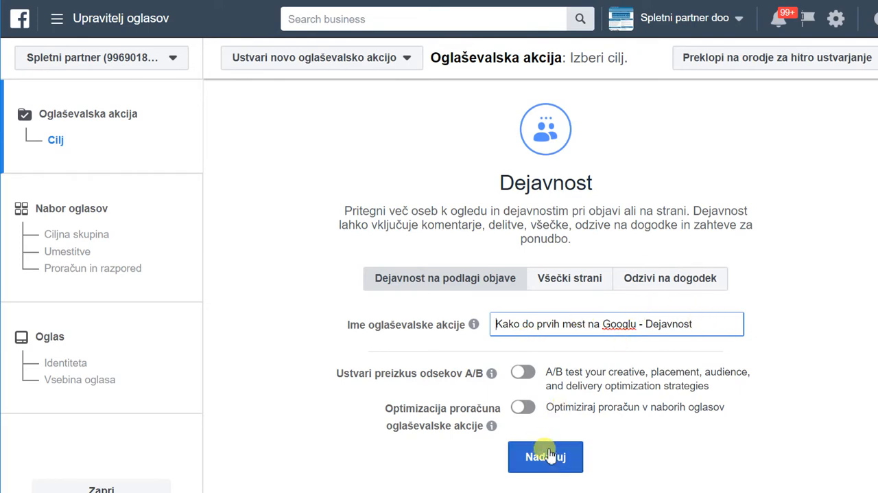
left_click(547, 458)
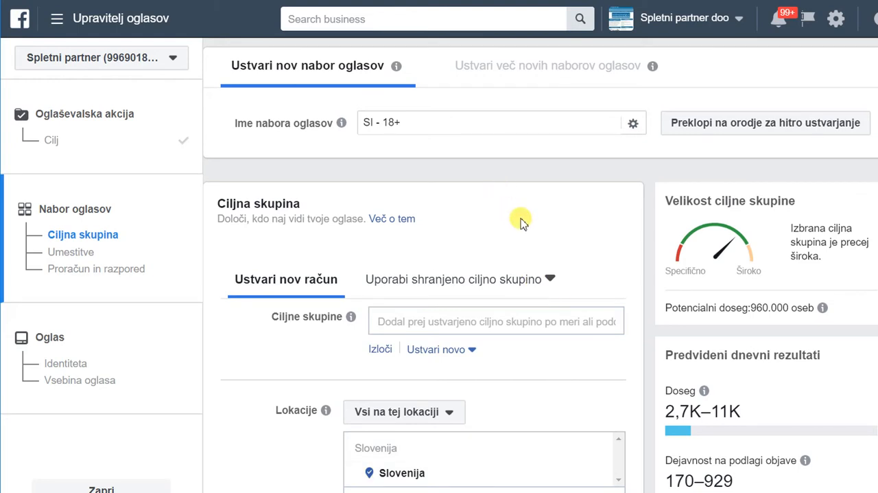
Review the ad set's target audience settings and limit the gender to Moški.
scroll(521, 222, "down", 1)
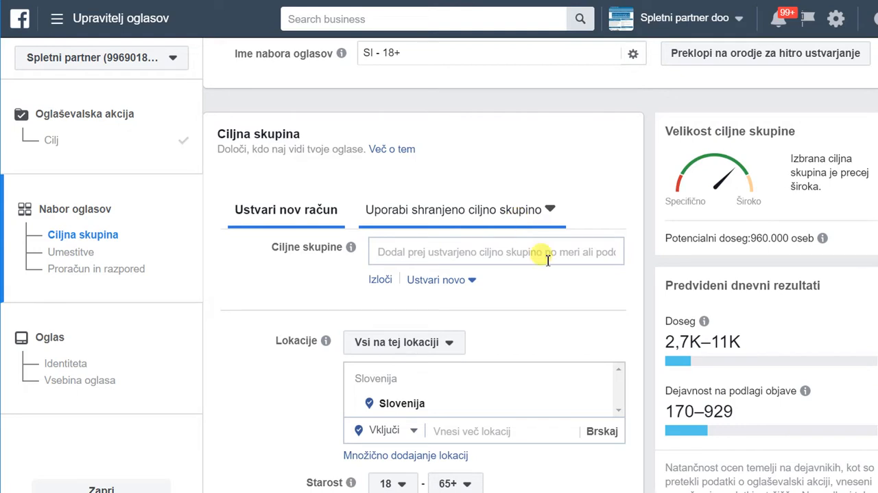
scroll(575, 325, "down", 3)
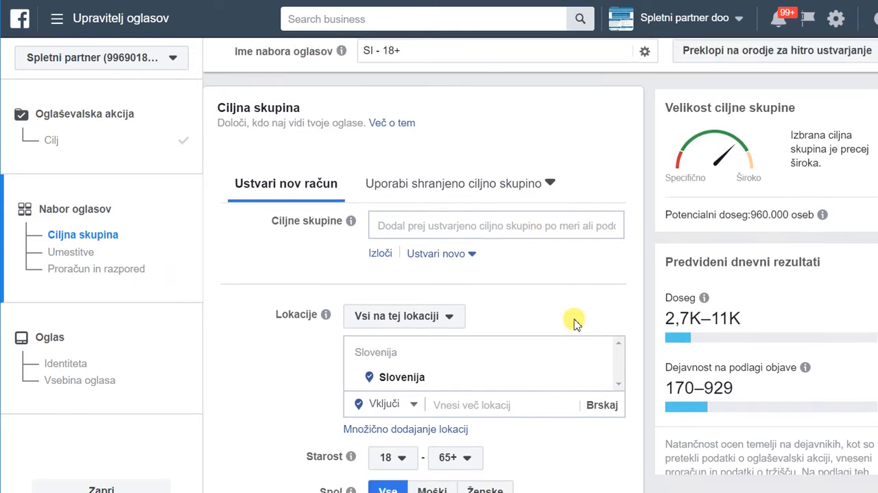
scroll(578, 293, "up", 3)
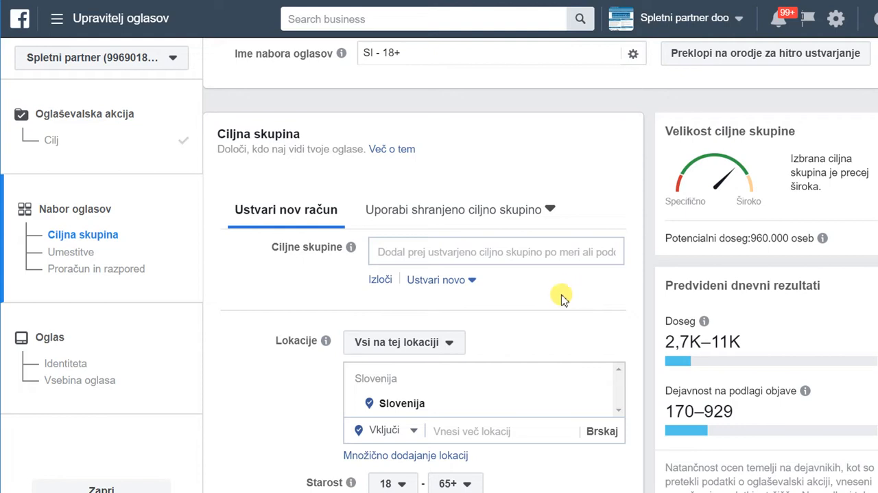
scroll(563, 296, "down", 3)
scroll(559, 302, "down", 5)
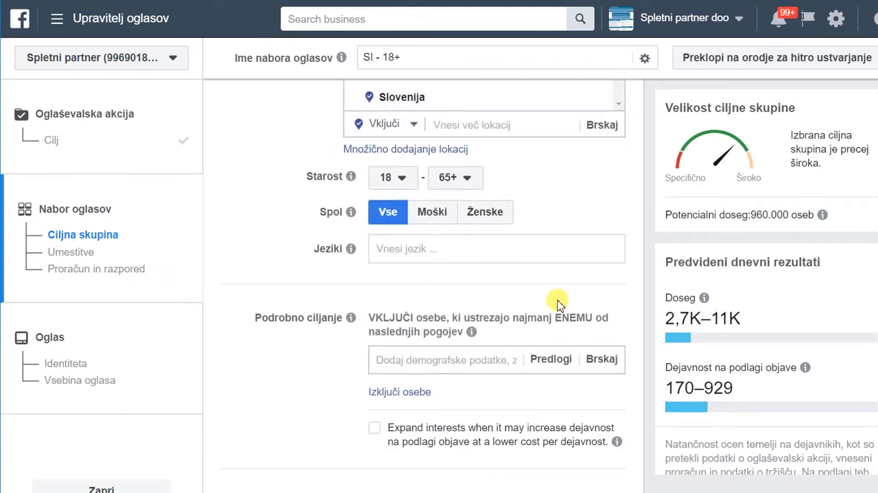
scroll(555, 302, "up", 3)
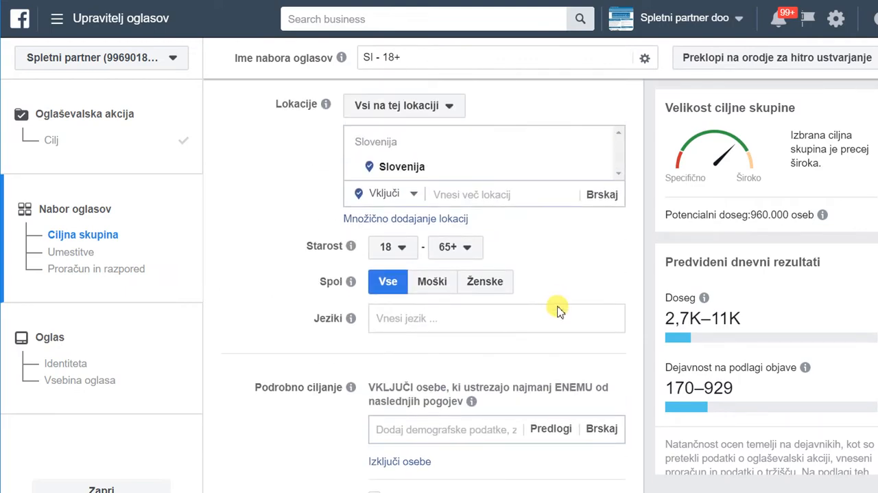
scroll(557, 304, "up", 1)
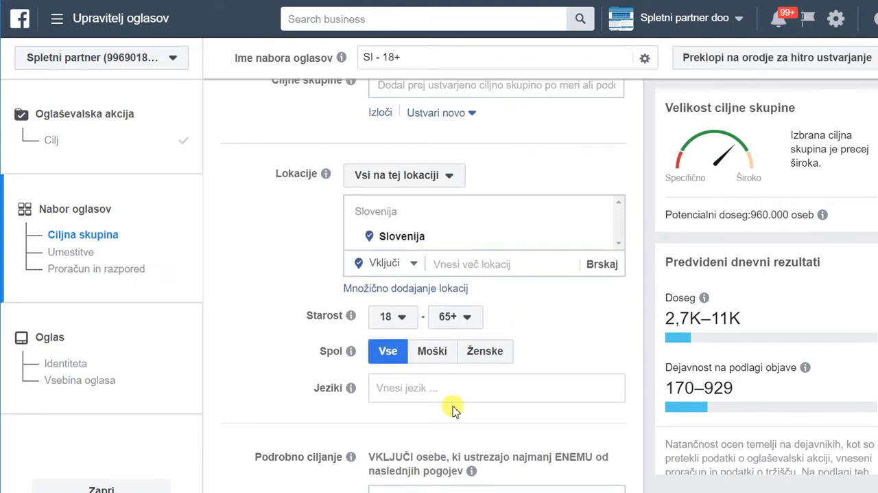
left_click(432, 354)
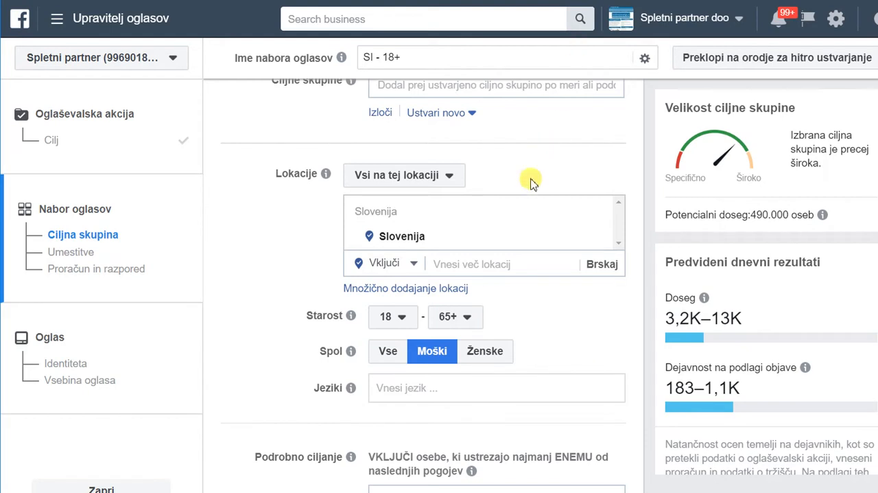
scroll(573, 298, "down", 1)
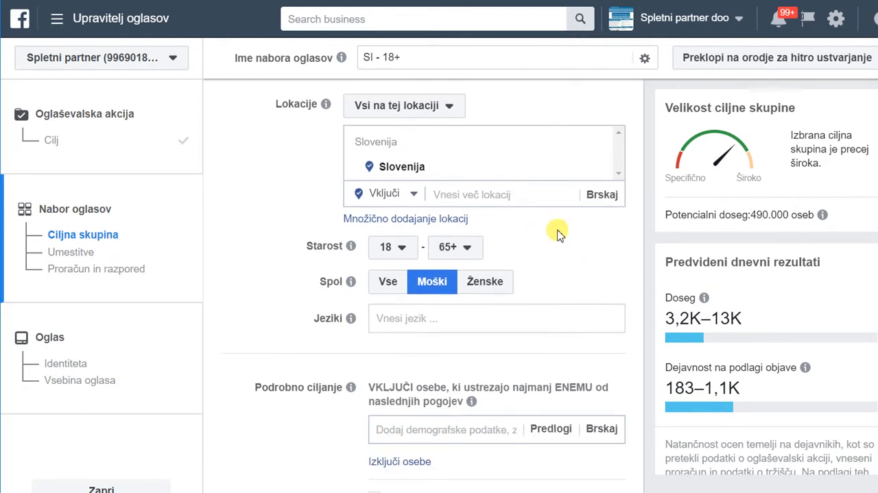
Set the target audience's age range to 25–45.
scroll(556, 231, "up", 1)
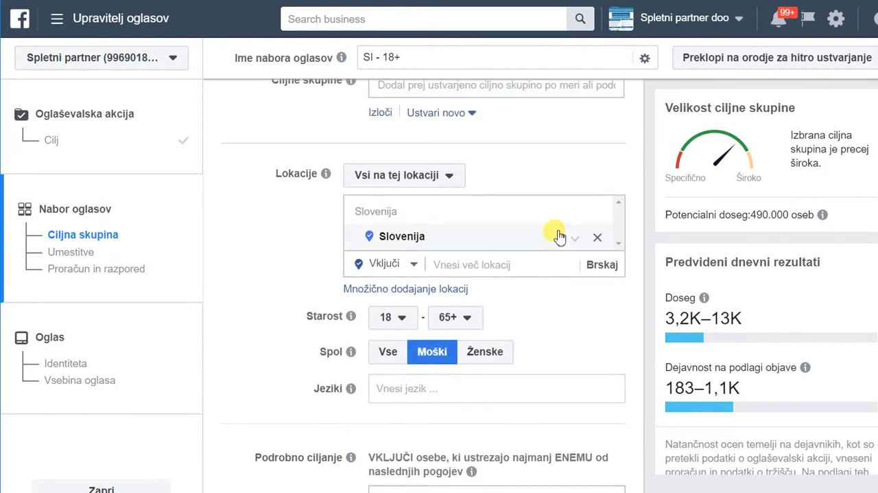
left_click(398, 323)
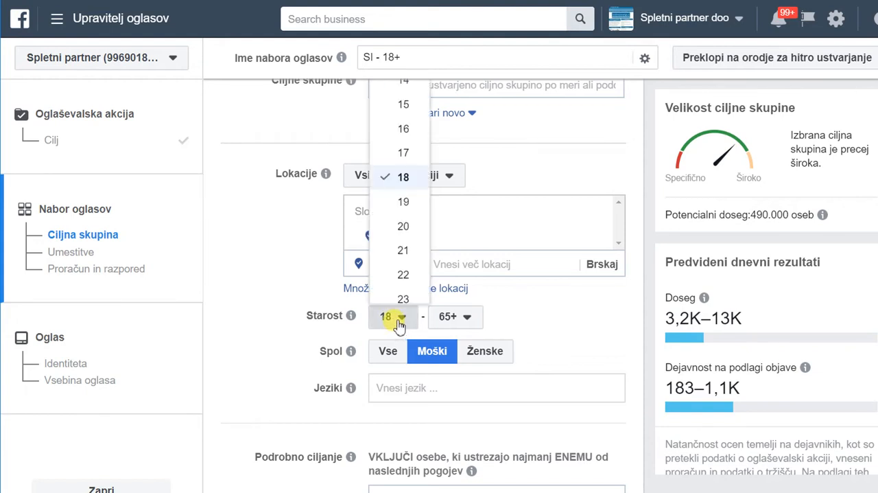
scroll(416, 206, "down", 2)
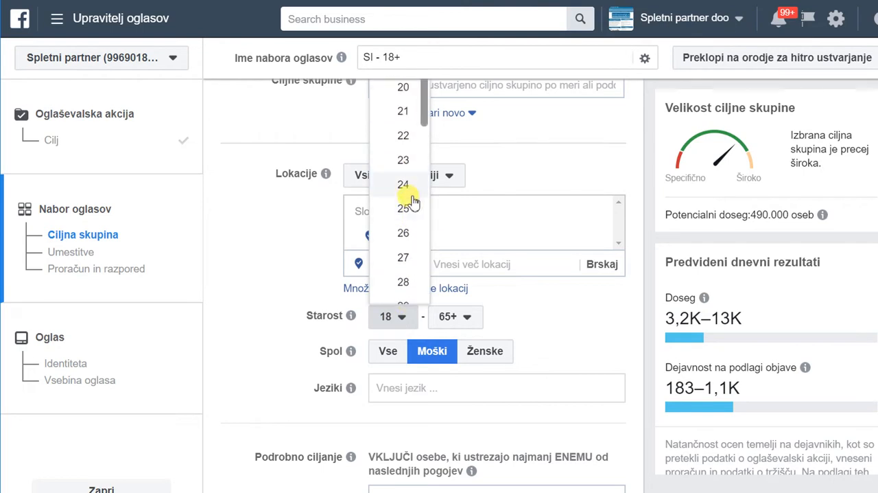
left_click(403, 210)
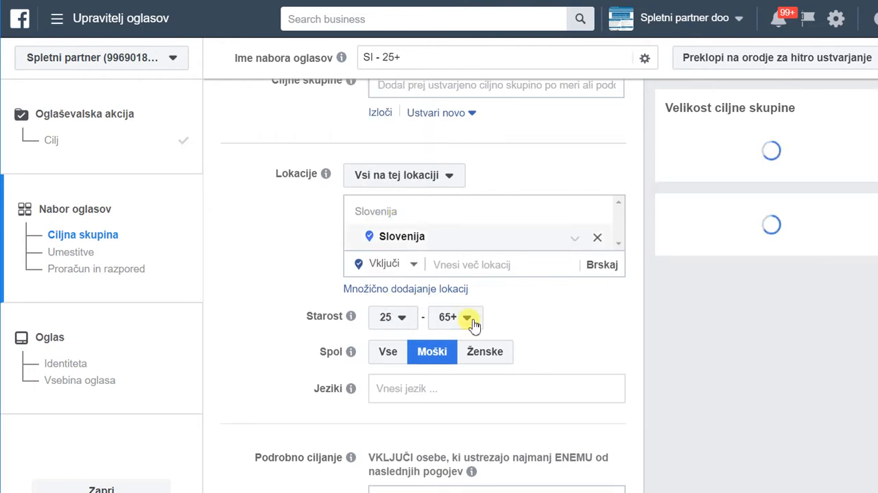
left_click(472, 317)
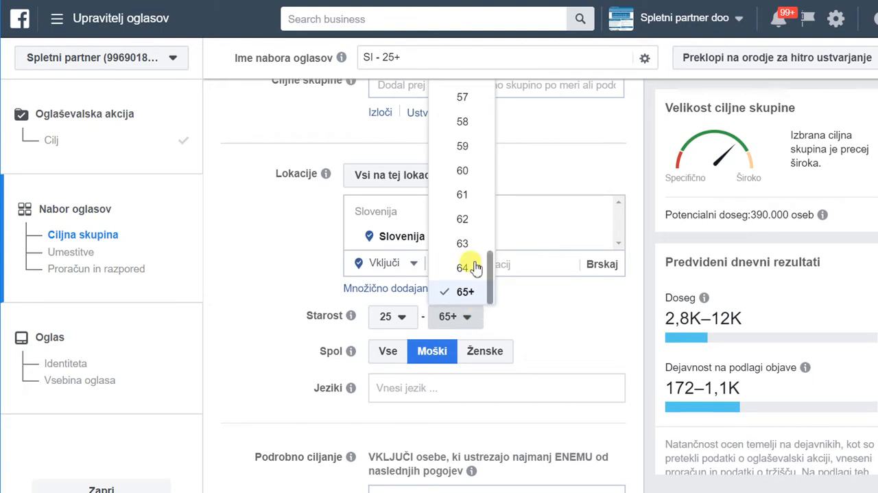
scroll(465, 212, "up", 2)
scroll(464, 218, "up", 3)
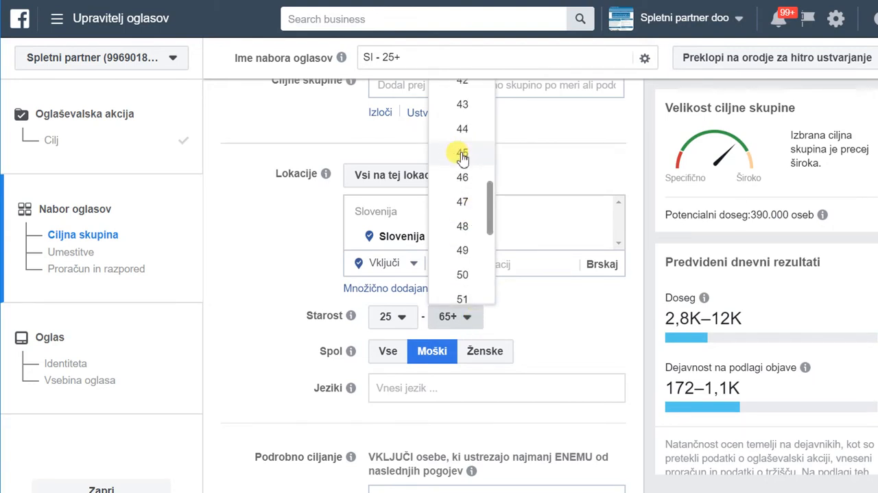
left_click(458, 154)
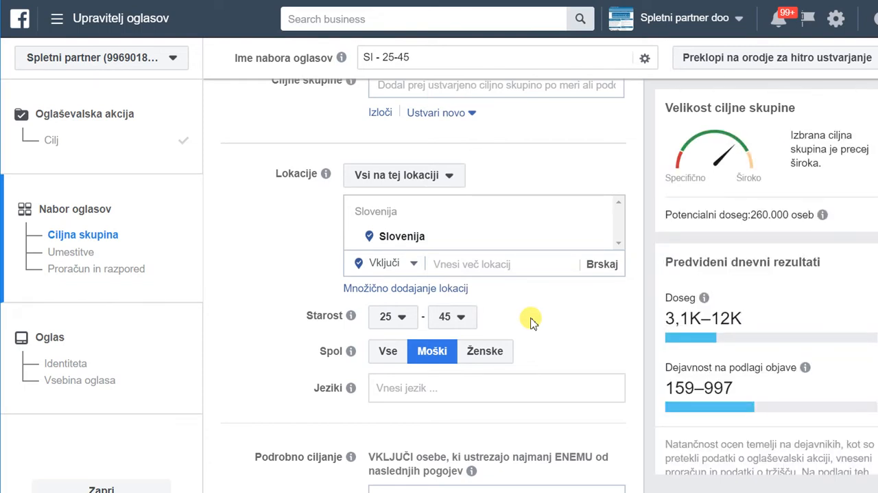
Examine the suggested interests, demographics and behaviours offered for the audience's detailed targeting.
scroll(561, 298, "down", 2)
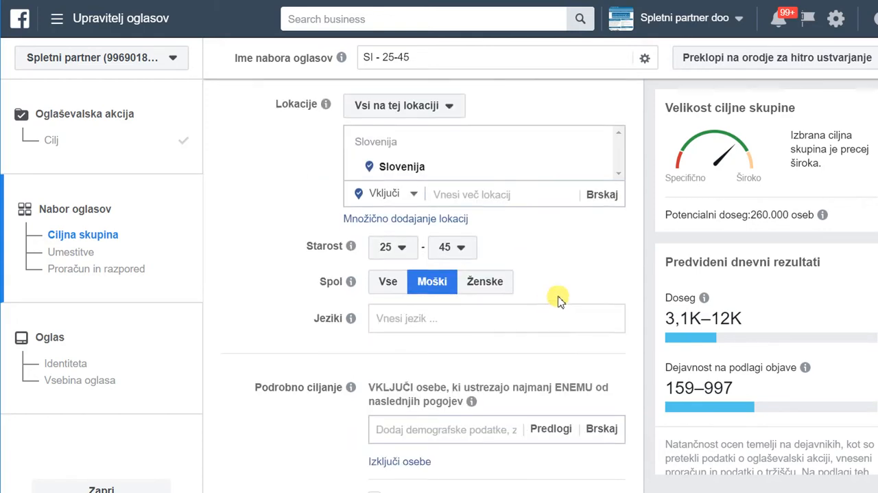
scroll(588, 259, "down", 1)
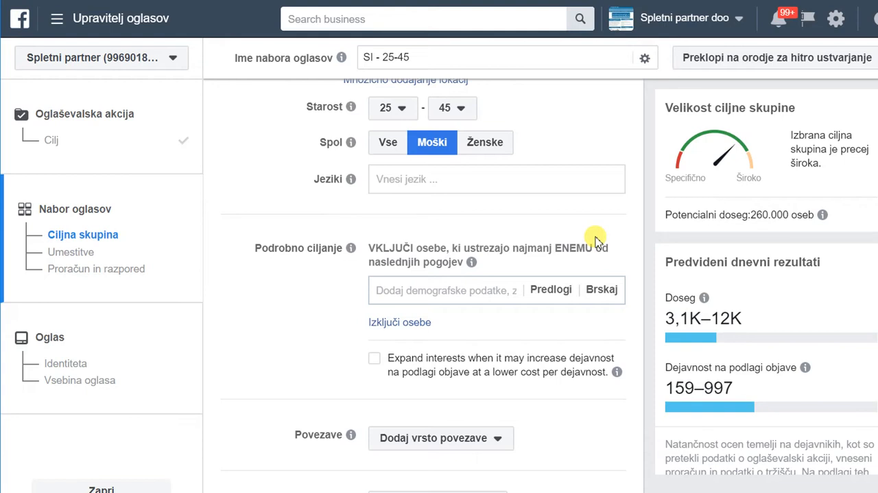
left_click(551, 289)
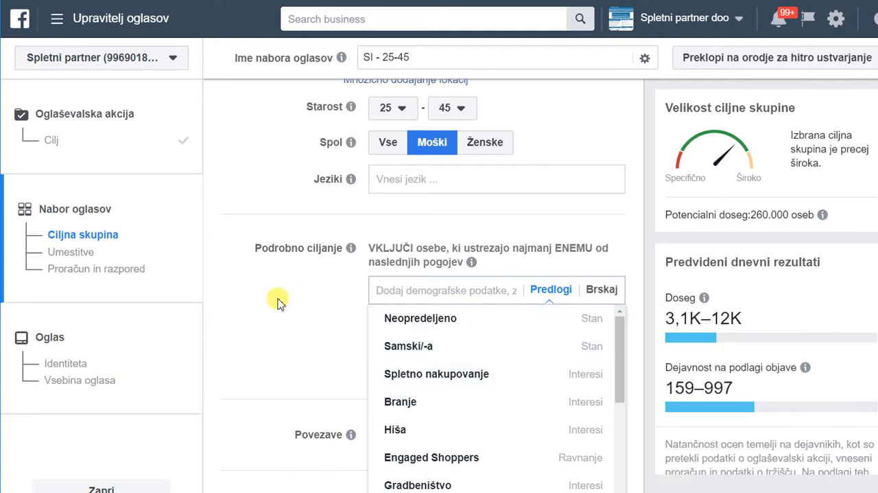
scroll(323, 298, "down", 1)
mouse_move(537, 318)
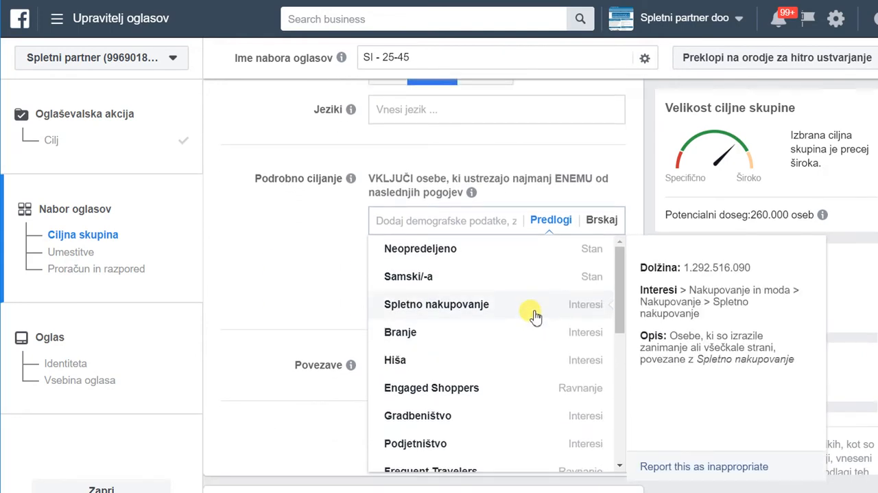
scroll(528, 313, "down", 1)
scroll(523, 311, "up", 1)
scroll(535, 312, "down", 2)
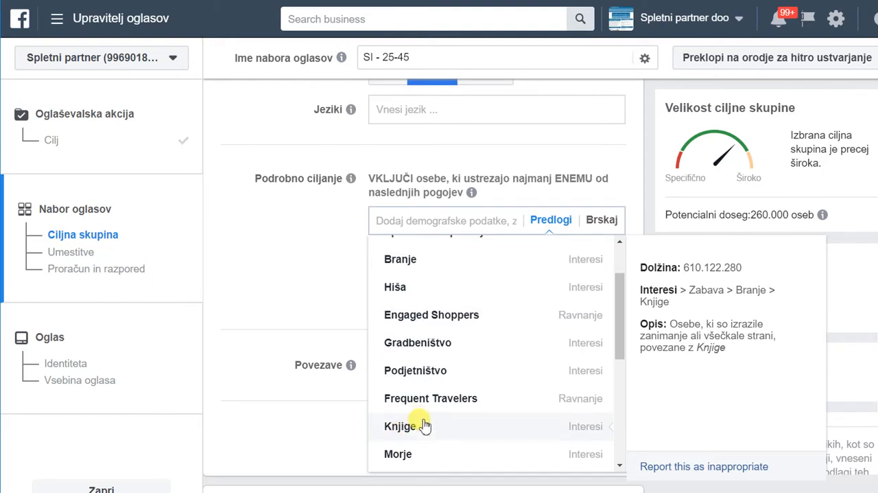
scroll(476, 390, "down", 1)
scroll(486, 388, "down", 1)
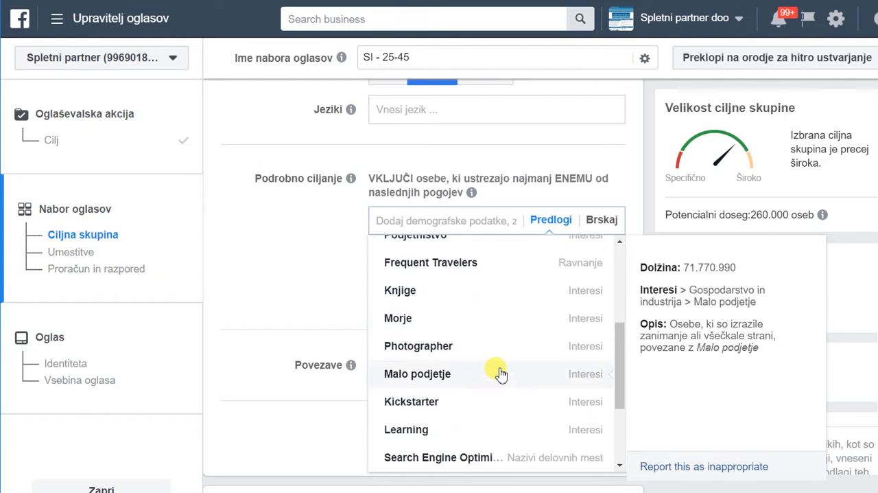
scroll(500, 363, "up", 2)
Search the detailed targeting for "podjetniki", shorten the query to "podj" and look through the suggestions.
left_click(422, 219)
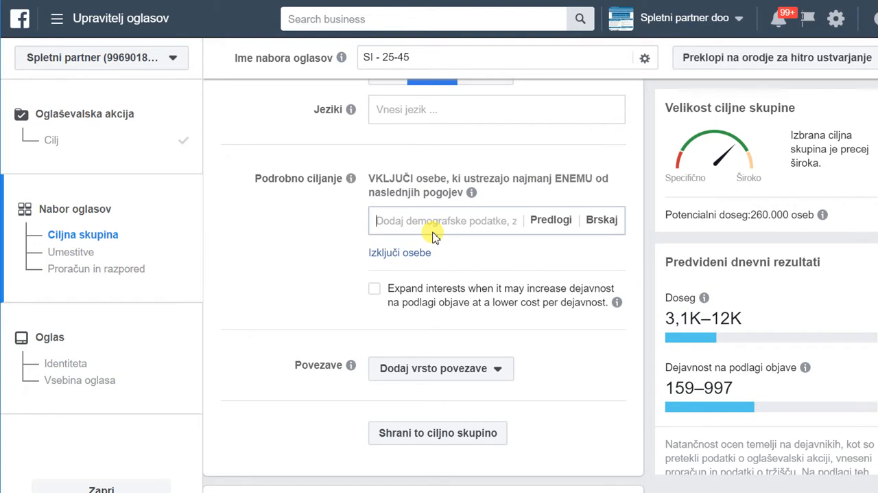
type("podjetniki")
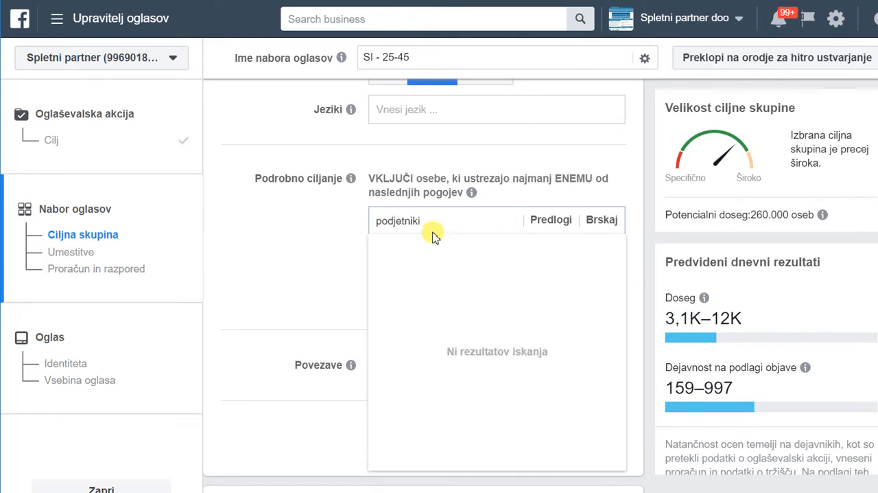
key("BackSpace")
key("BackSpace")
key("BackSpace")
key("BackSpace")
key("BackSpace")
key("BackSpace")
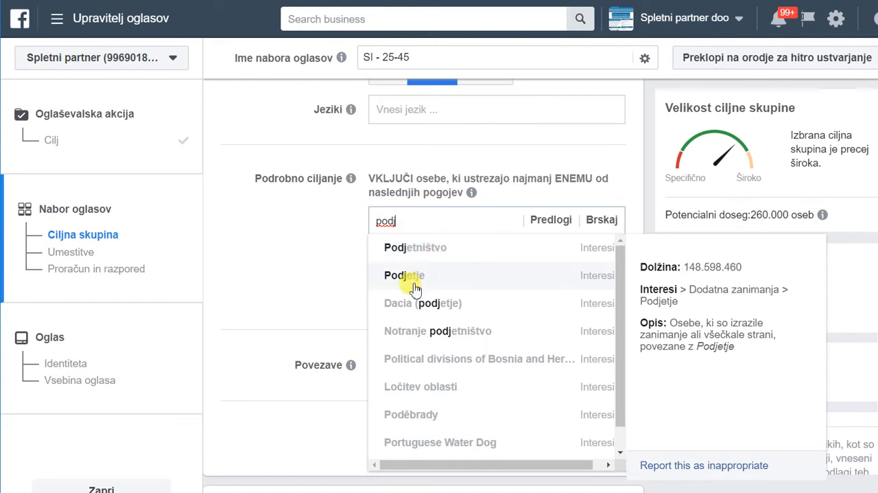
scroll(503, 280, "down", 1)
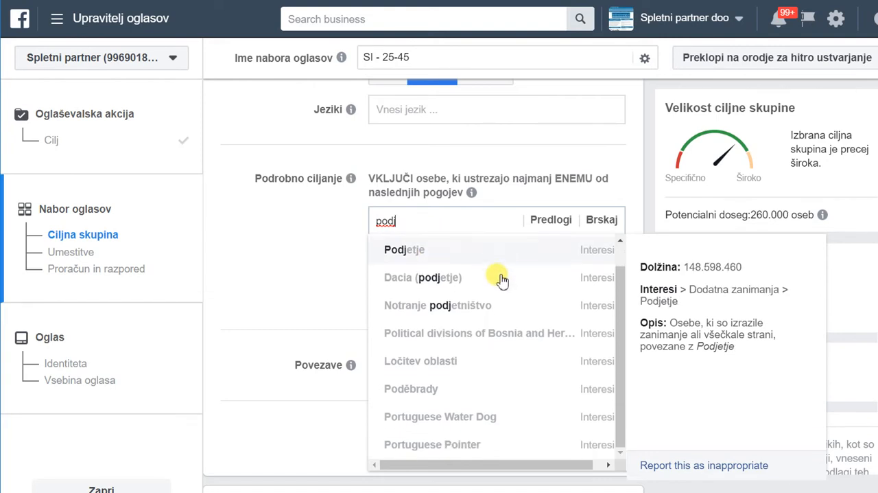
scroll(503, 280, "down", 2)
scroll(504, 280, "up", 2)
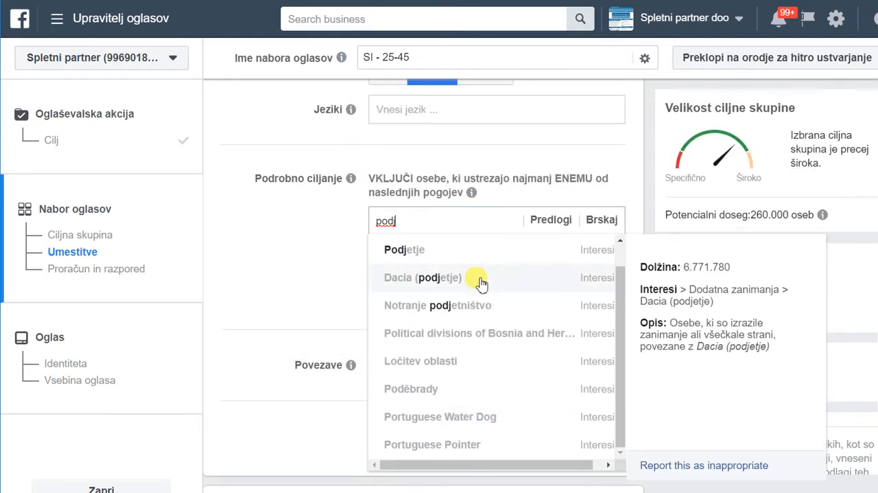
Search the detailed targeting for "malo podjet", shorten the query to "malo pod" and look through the suggestions.
key("BackSpace")
key("BackSpace")
key("BackSpace")
key("BackSpace")
type("mal")
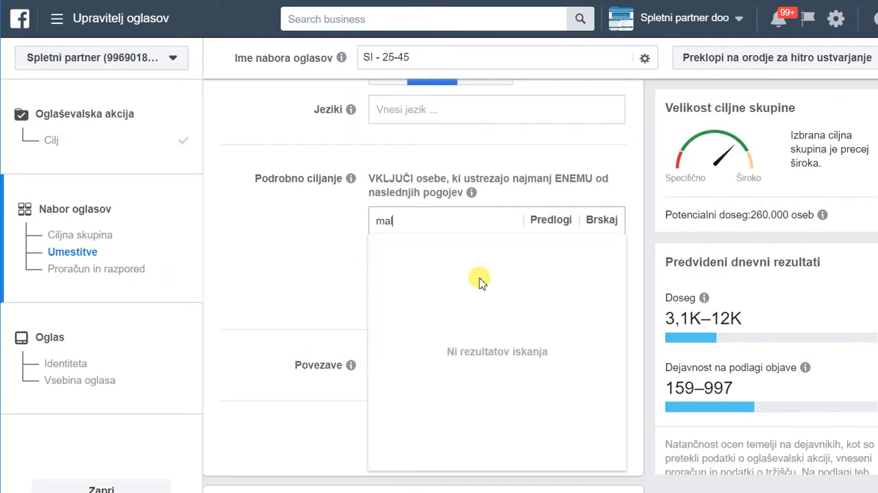
type("o podjet")
key("BackSpace")
key("BackSpace")
key("BackSpace")
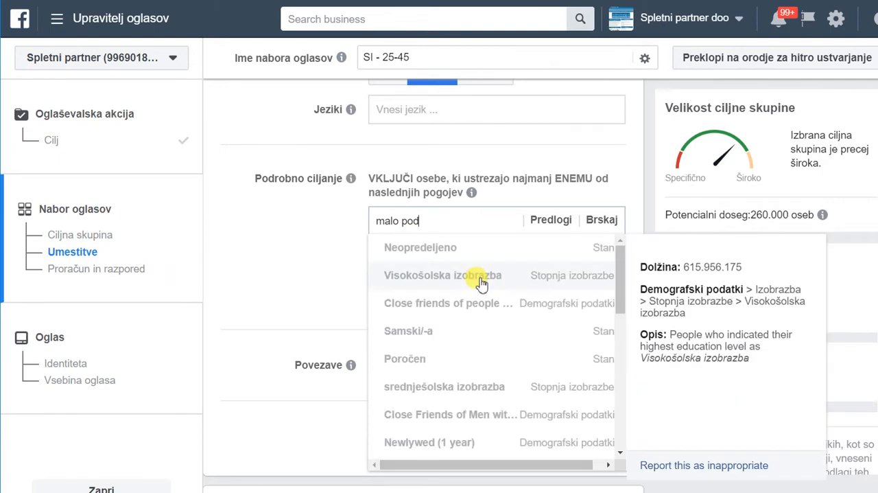
scroll(473, 286, "down", 4)
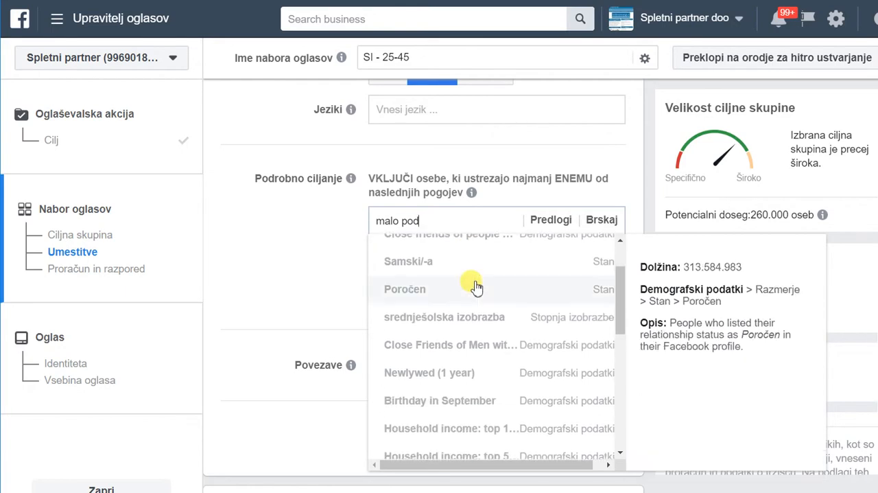
scroll(477, 286, "up", 4)
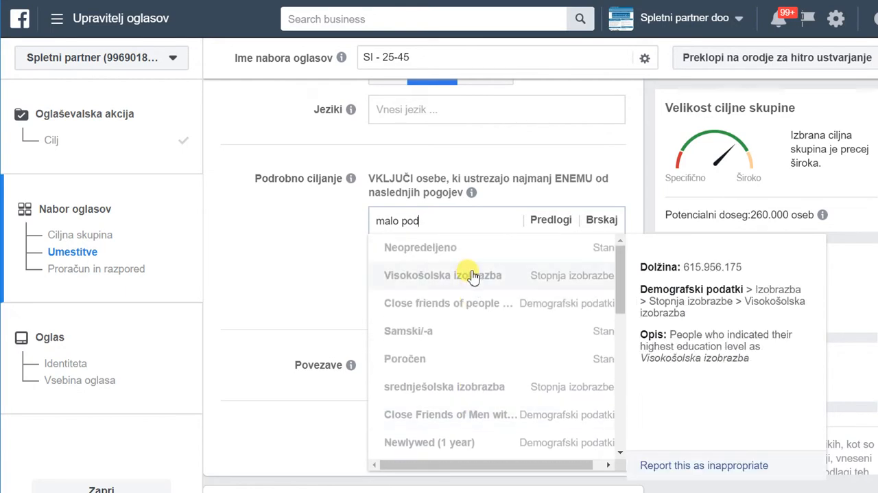
Clear the detailed targeting query and search for "podjetništvo" instead.
key("BackSpace")
key("BackSpace")
key("BackSpace")
key("BackSpace")
key("BackSpace")
key("BackSpace")
key("BackSpace")
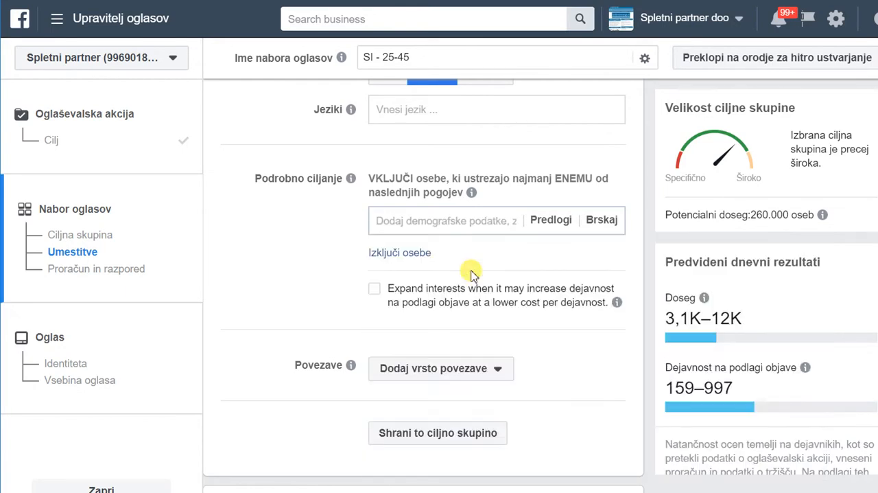
type("pod")
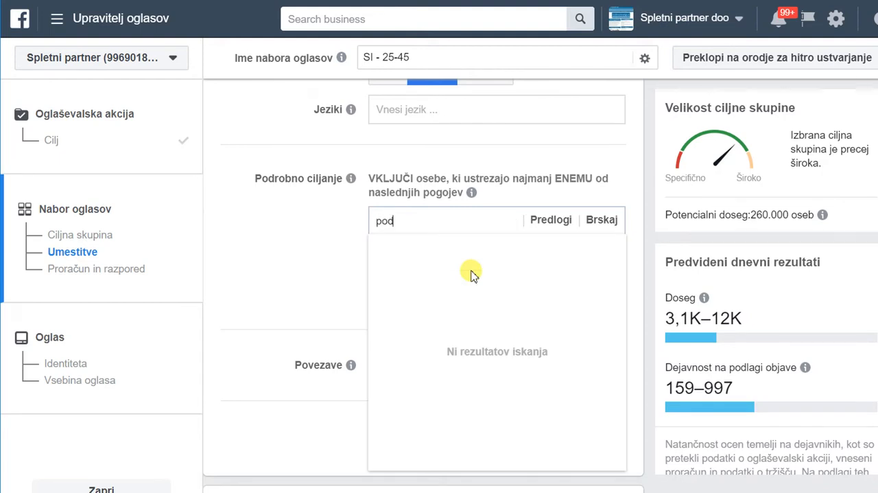
type("jetništvo")
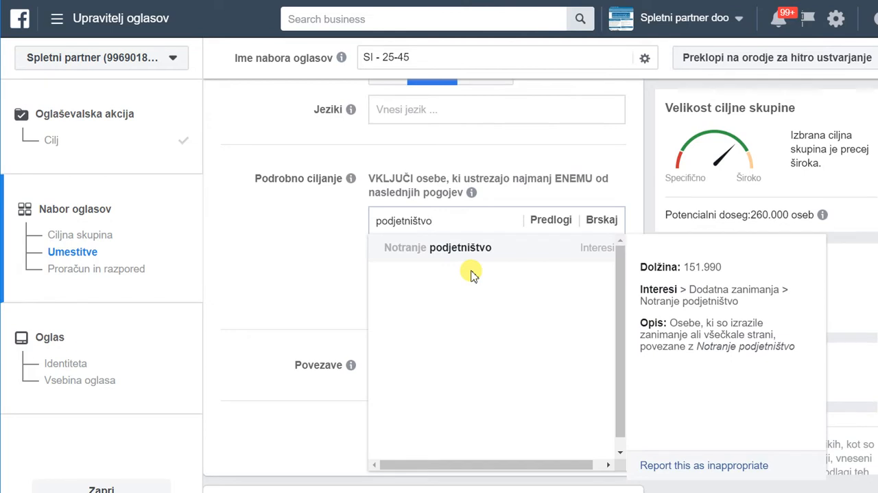
Search the detailed targeting for "optimizacija spletnih strani" and add the interest Optimiziranje mehanizma za iskanje.
key("BackSpace")
key("BackSpace")
key("BackSpace")
key("BackSpace")
key("BackSpace")
key("BackSpace")
key("BackSpace")
key("BackSpace")
key("BackSpace")
key("BackSpace")
key("BackSpace")
key("BackSpace")
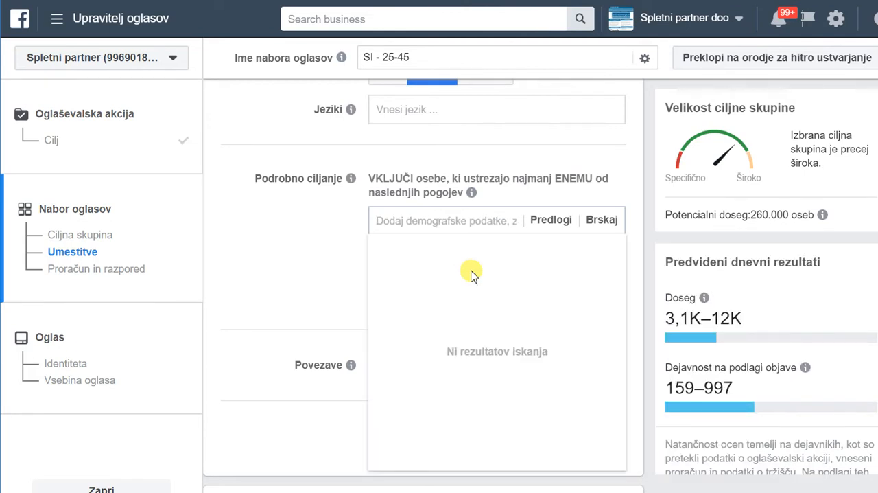
type("op")
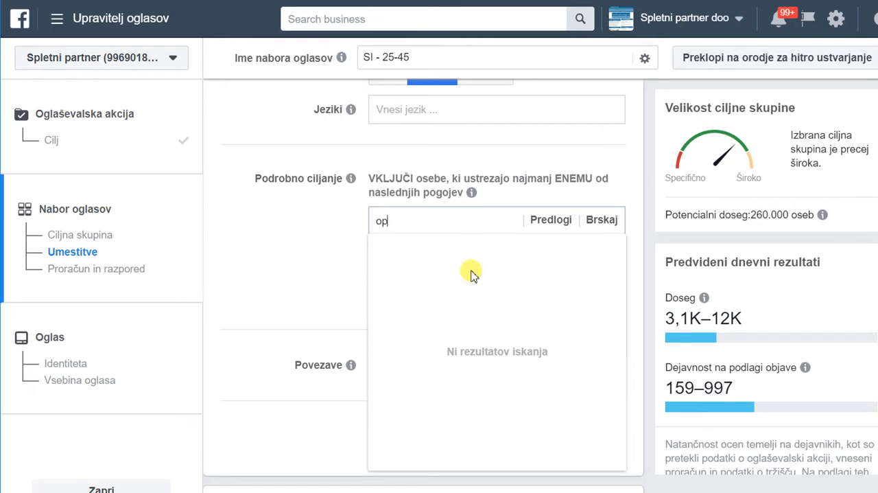
type("timizacija spletnih strani")
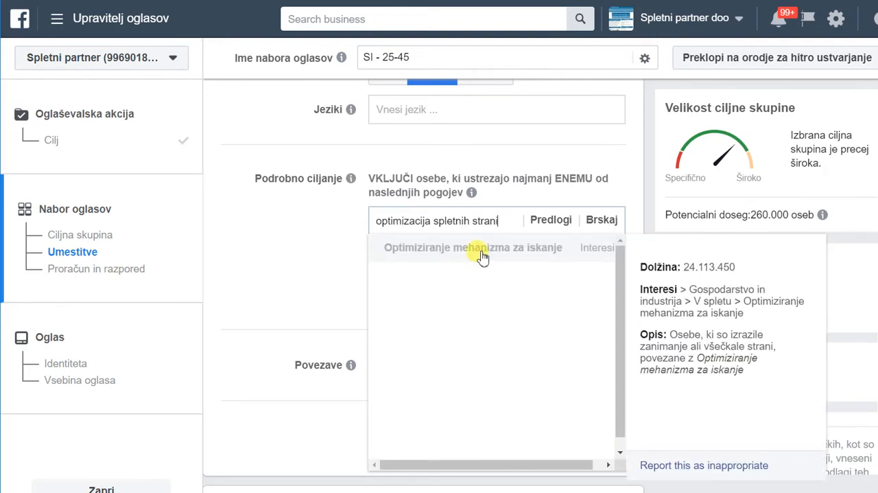
left_click(482, 254)
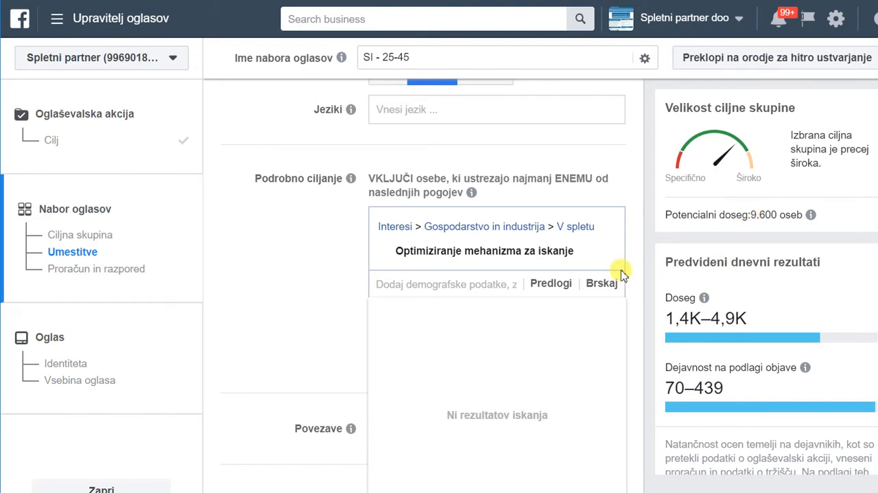
Remove the interest Optimiziranje mehanizma za iskanje from the detailed targeting.
scroll(621, 273, "up", 1)
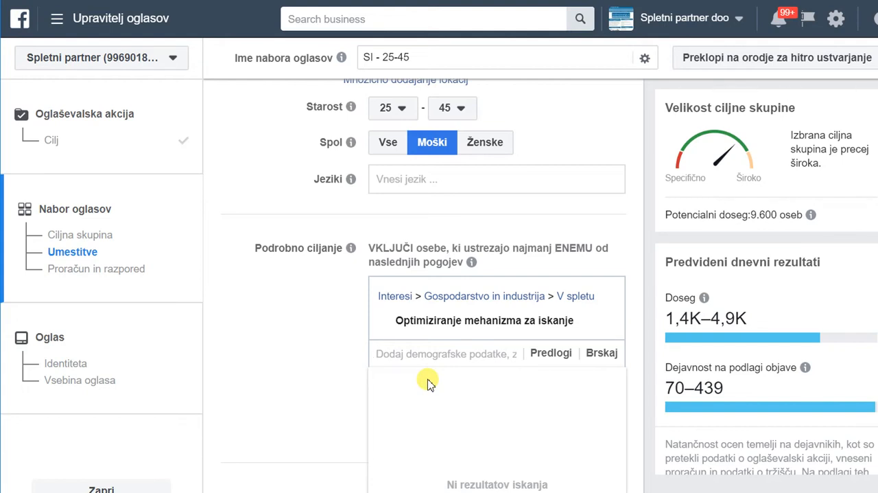
mouse_move(564, 322)
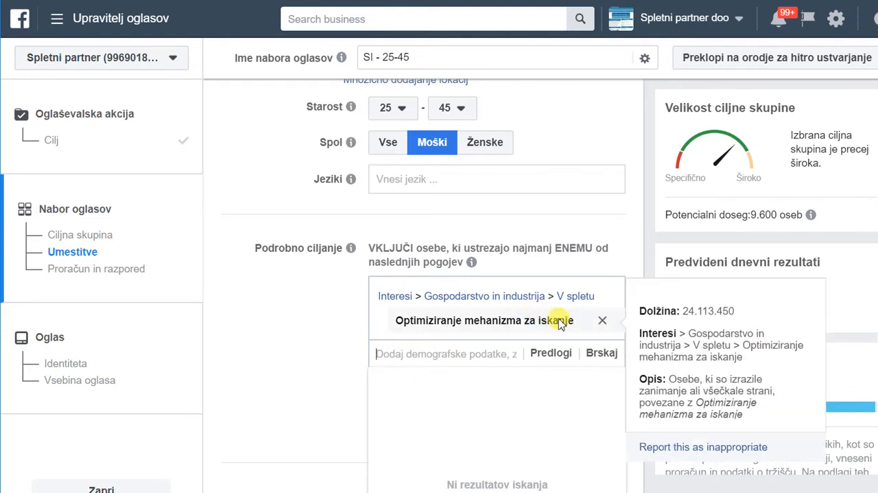
left_click(601, 323)
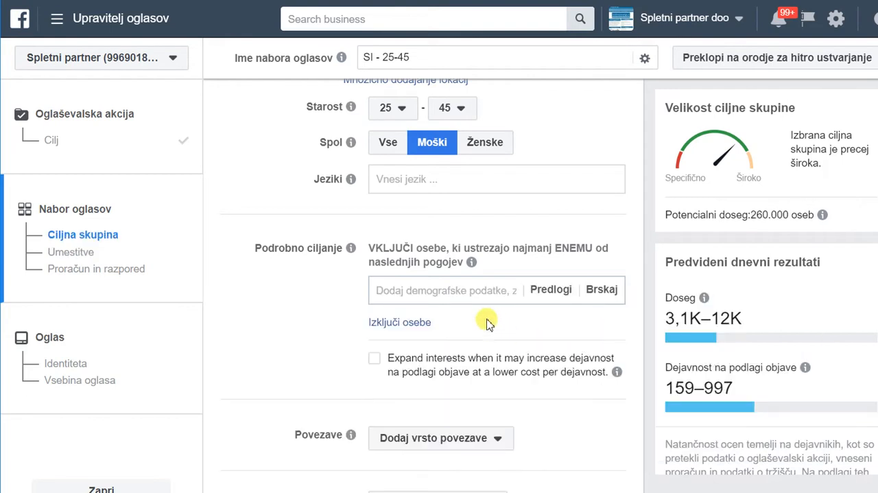
Search the detailed targeting for "seo" and add the job title Search Engine Optimizer (SEO).
left_click(469, 295)
type("seo")
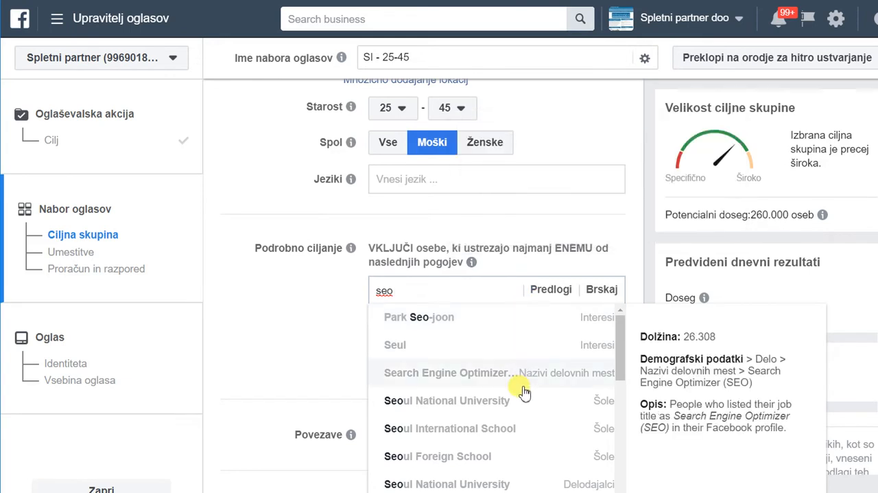
scroll(522, 384, "down", 2)
scroll(522, 378, "down", 2)
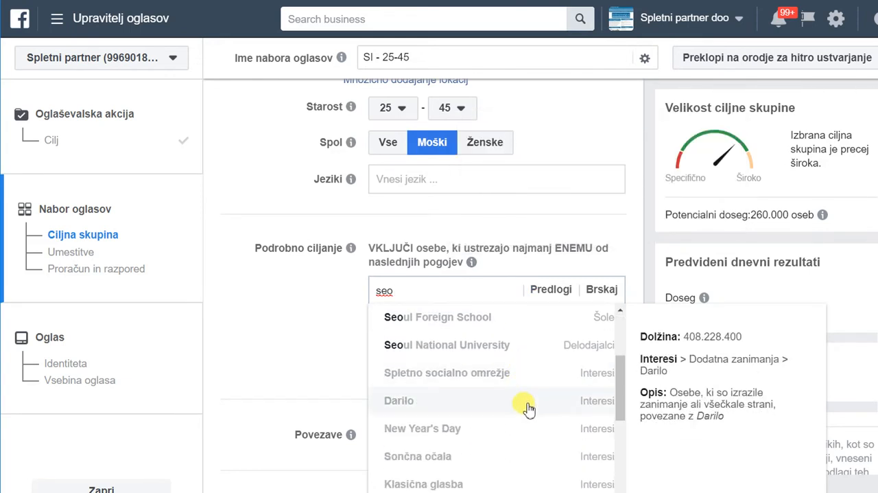
scroll(530, 409, "down", 7)
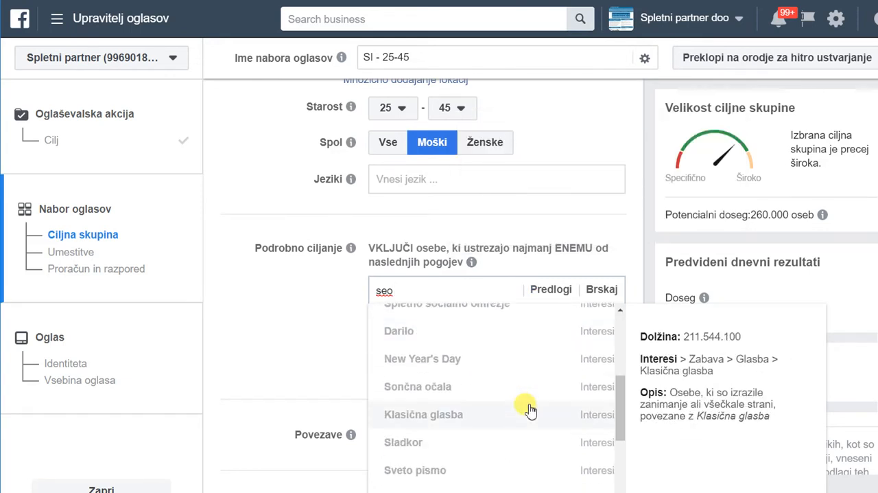
scroll(530, 410, "down", 5)
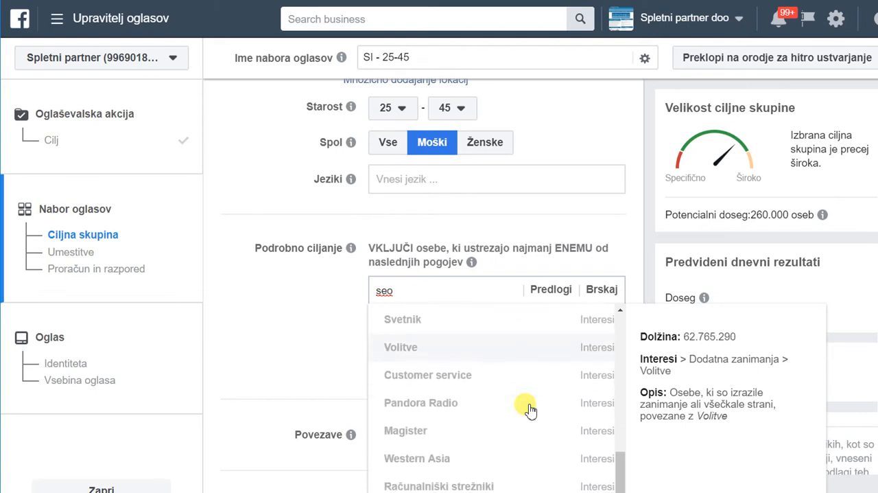
scroll(511, 382, "up", 10)
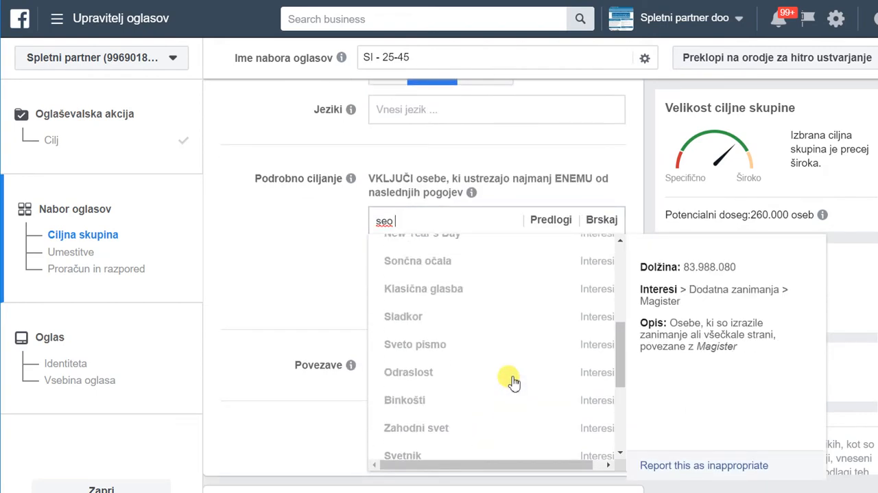
scroll(514, 382, "up", 4)
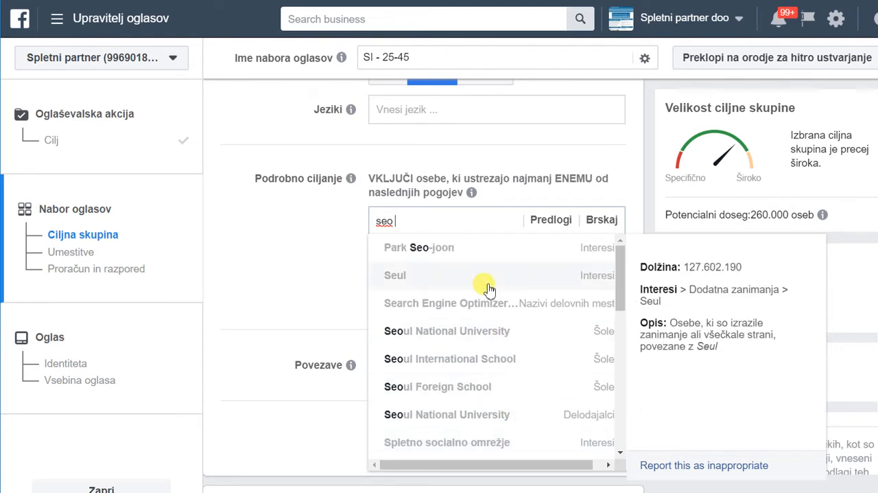
left_click(483, 309)
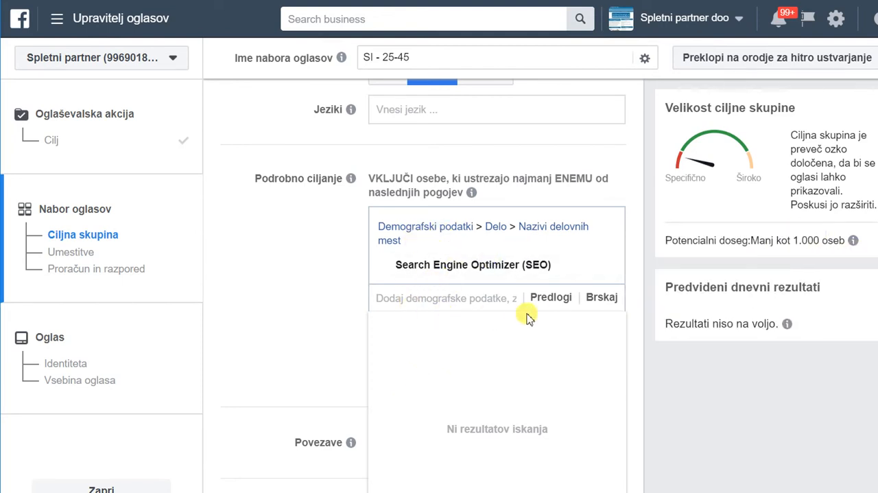
Open the detailed targeting suggestions and look through the whole list of related interests and job titles.
left_click(557, 308)
mouse_move(526, 359)
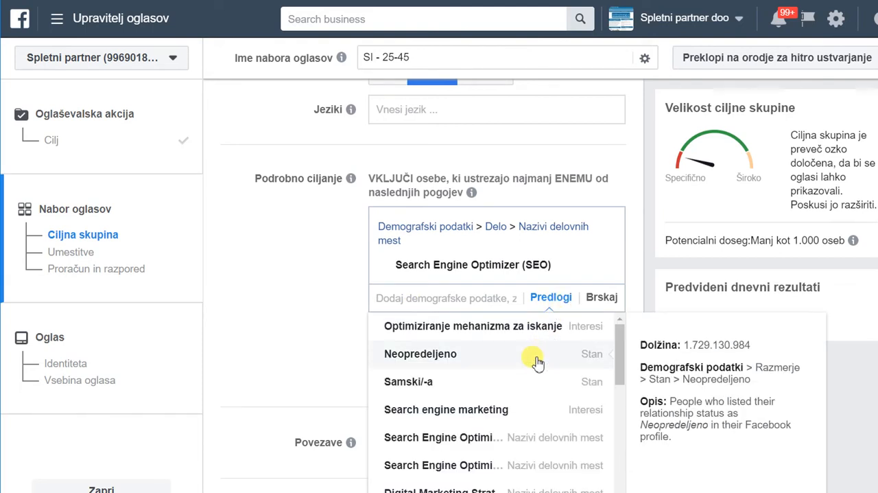
mouse_move(398, 265)
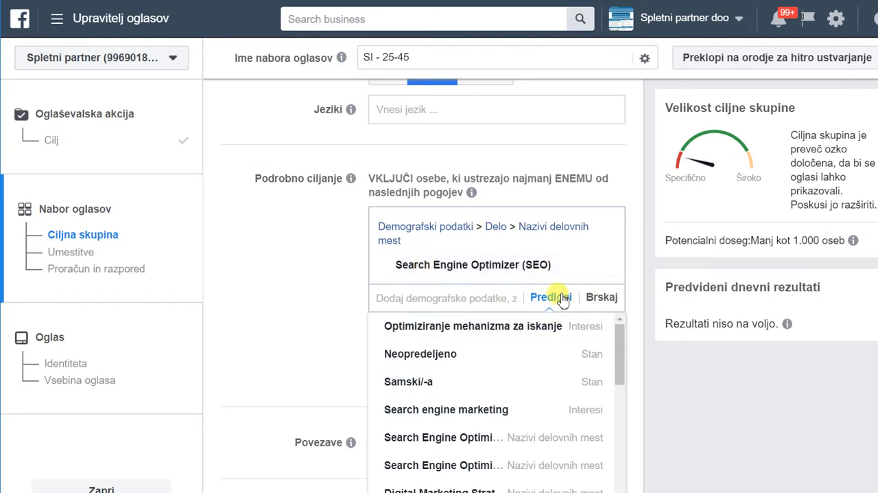
mouse_move(442, 431)
mouse_move(466, 410)
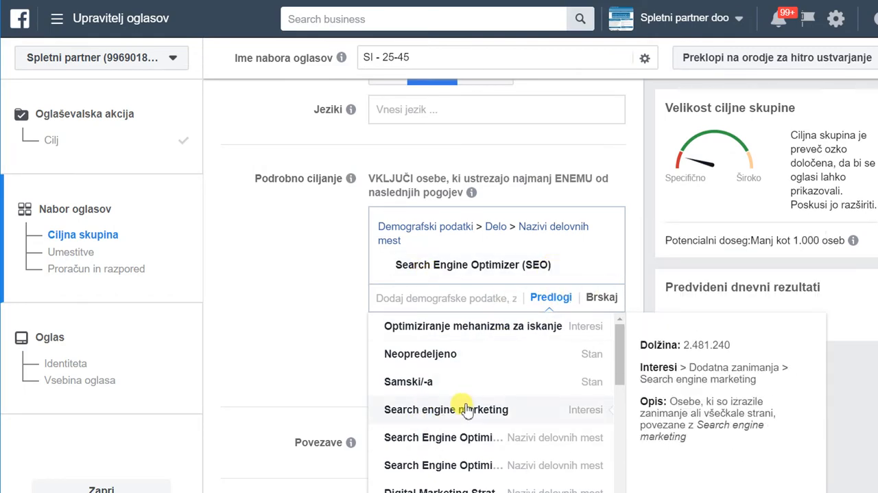
scroll(437, 386, "down", 1)
scroll(448, 395, "up", 1)
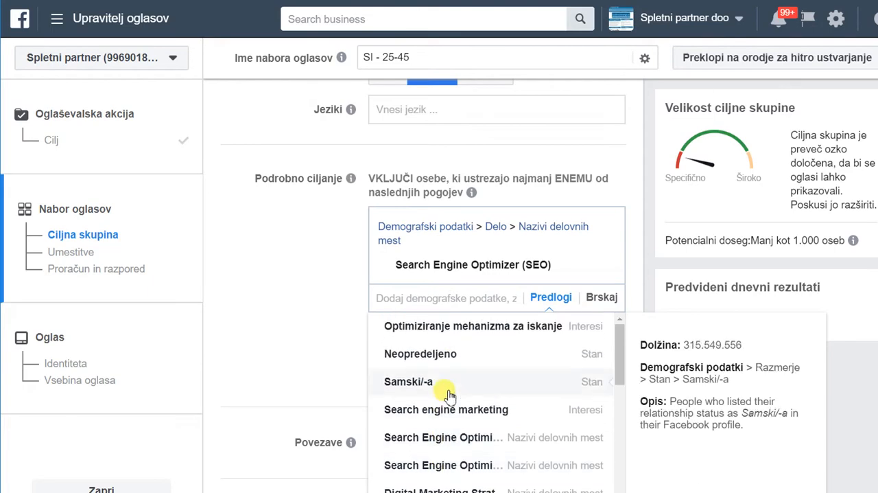
scroll(463, 405, "down", 1)
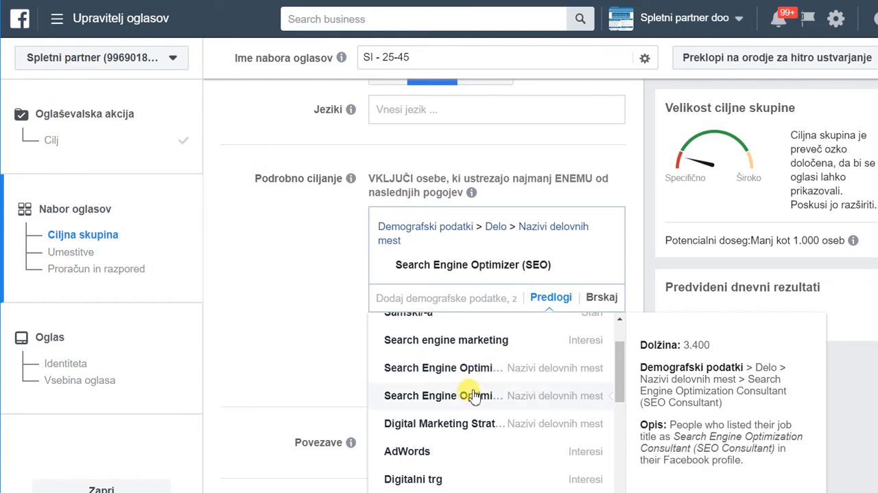
scroll(473, 395, "down", 1)
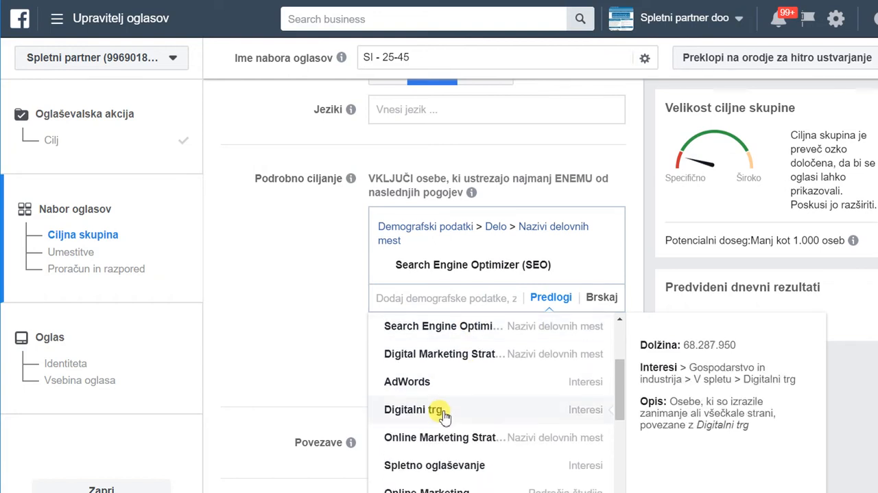
scroll(453, 411, "down", 1)
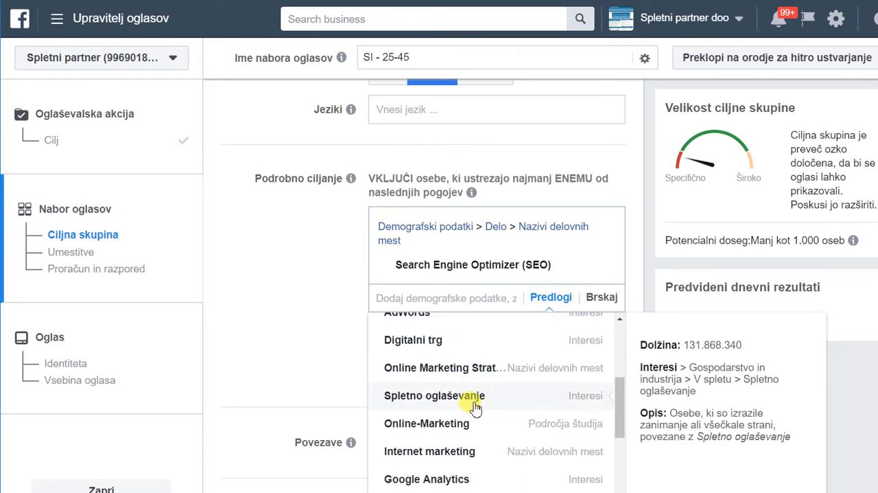
scroll(479, 395, "down", 1)
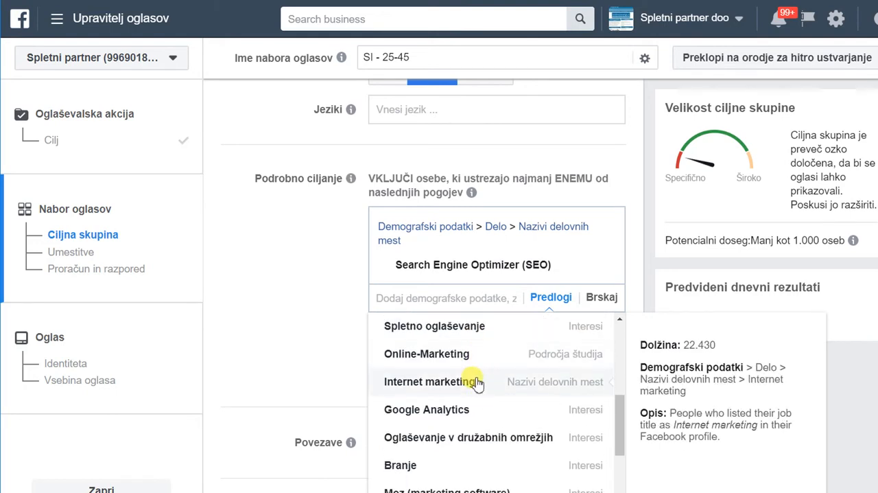
scroll(482, 386, "down", 1)
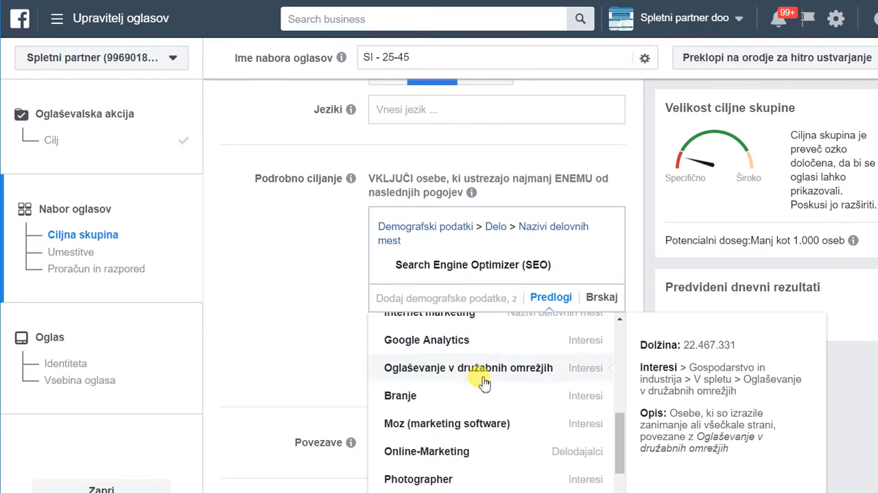
scroll(501, 387, "down", 1)
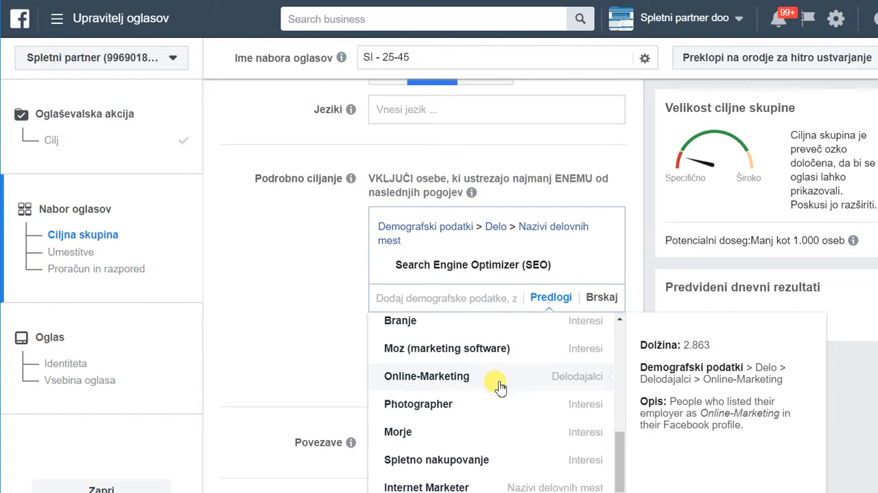
scroll(501, 387, "down", 2)
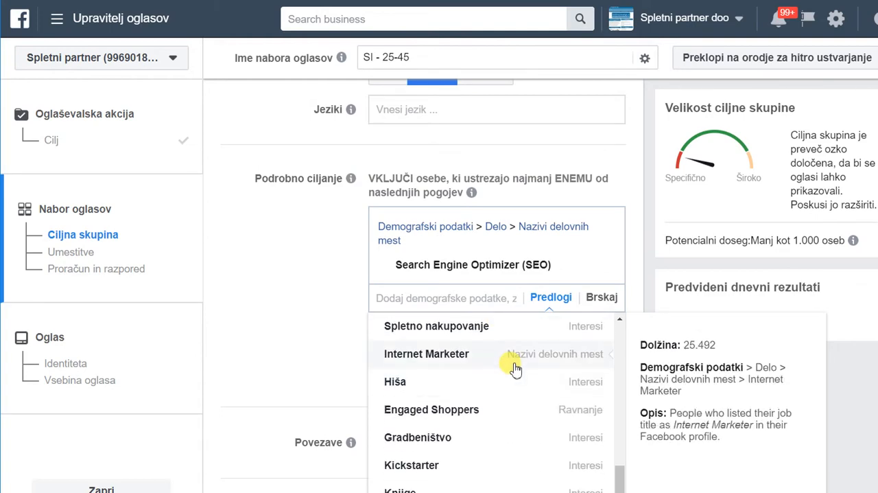
scroll(516, 368, "down", 3)
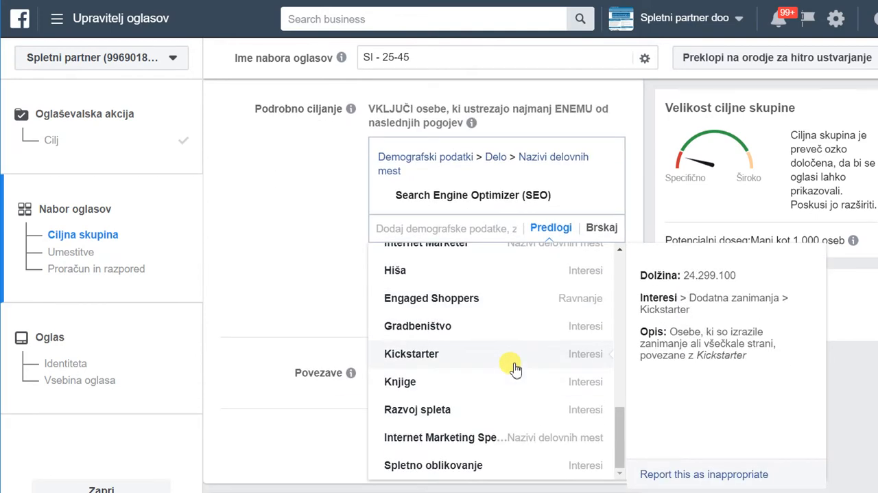
Add the suggested job title Search Engine Optimization Strategist to the detailed targeting.
scroll(514, 369, "up", 6)
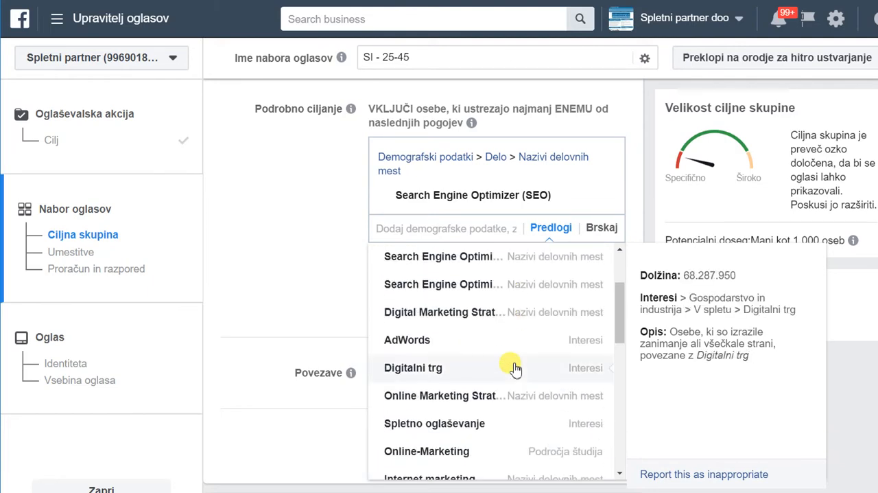
scroll(515, 368, "up", 1)
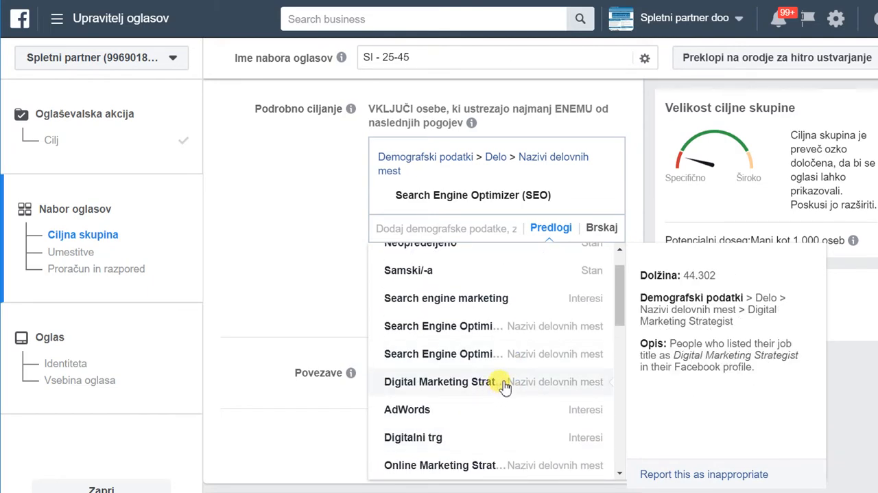
left_click(477, 329)
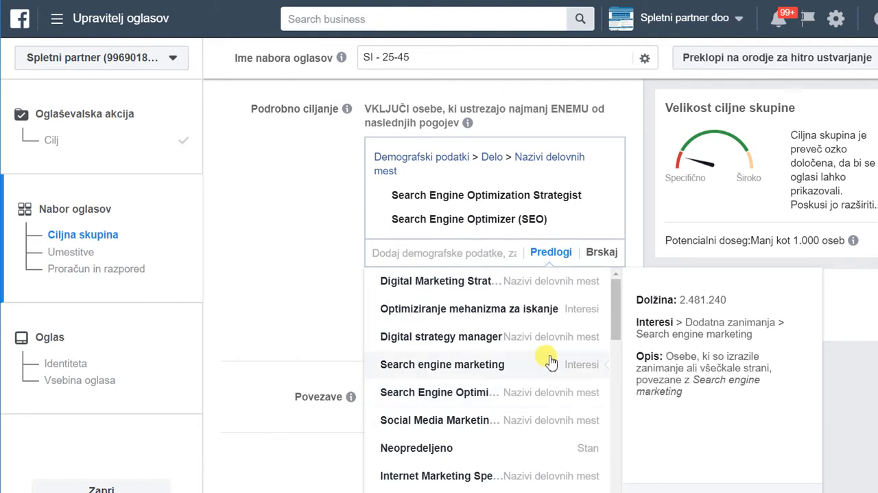
Add the suggested job title Search Engine Optimization Consultant (SEO Consultant) to the detailed targeting.
scroll(551, 362, "down", 1)
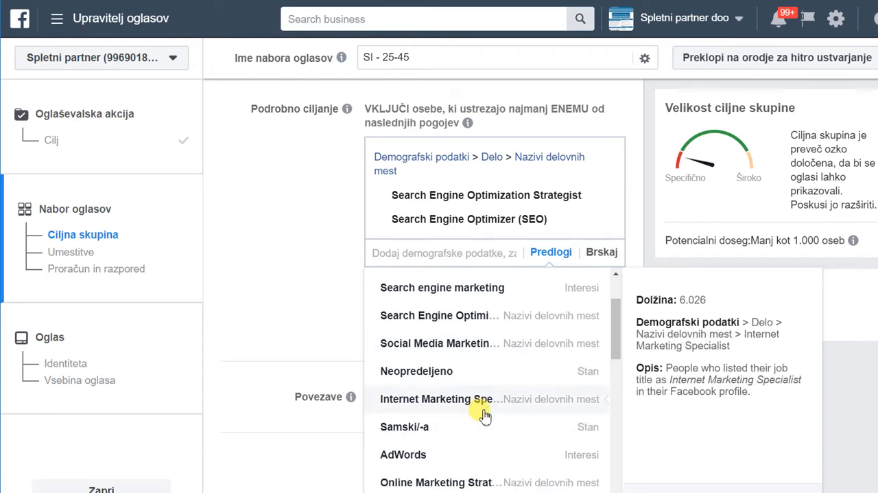
scroll(494, 408, "down", 1)
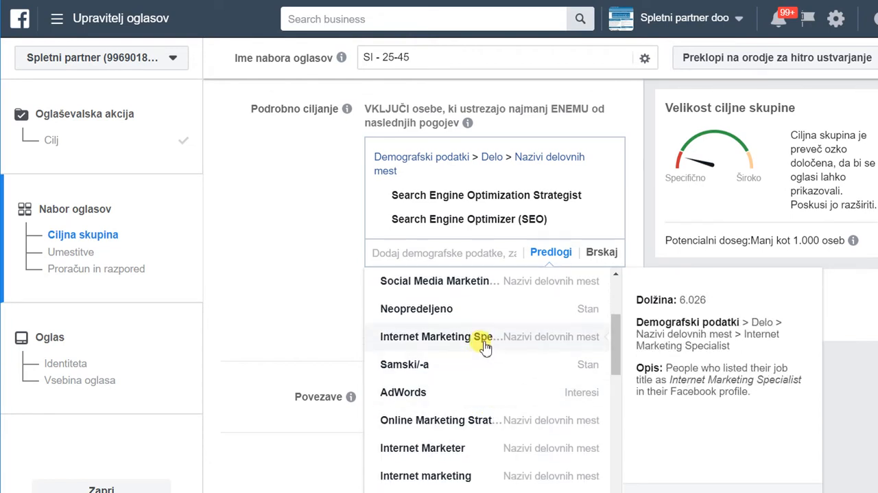
scroll(484, 343, "up", 1)
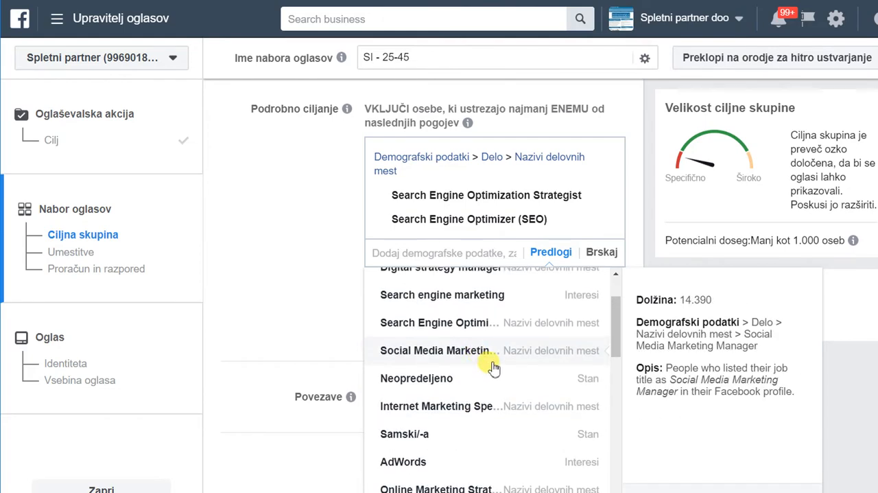
left_click(486, 328)
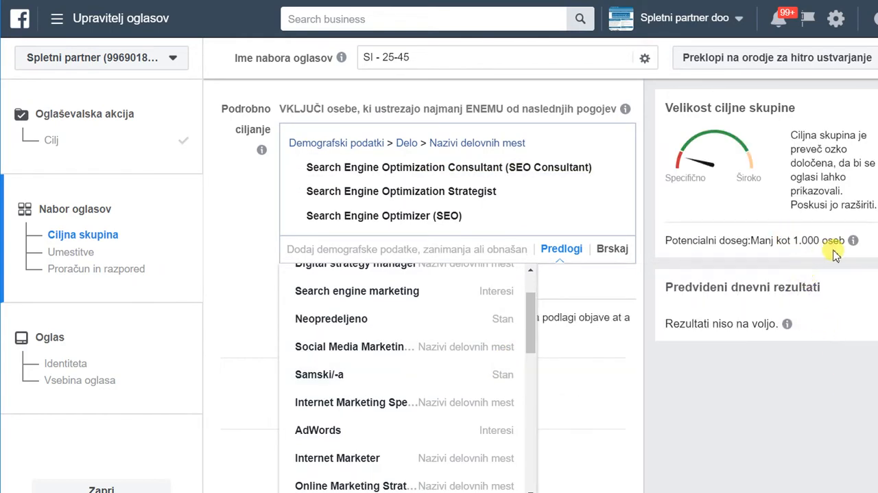
Add the suggested interest Optimiziranje mehanizma za iskanje to the detailed targeting and close the suggestions.
scroll(427, 368, "up", 1)
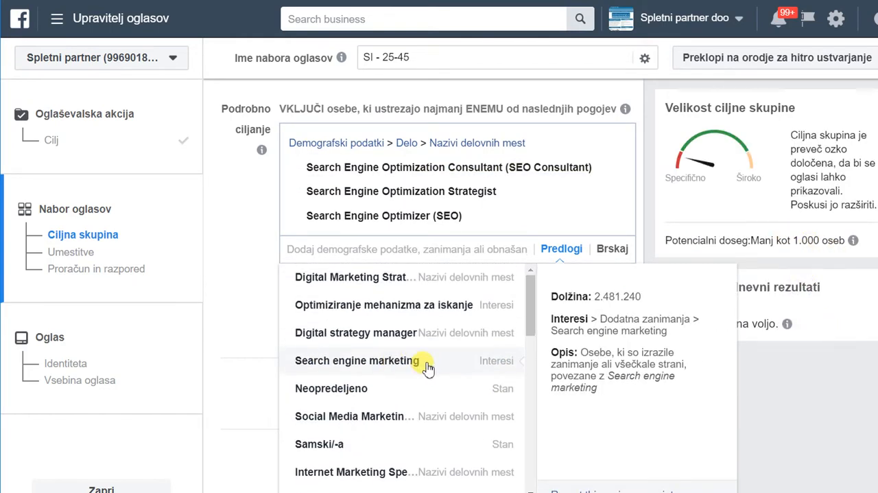
scroll(427, 368, "up", 1)
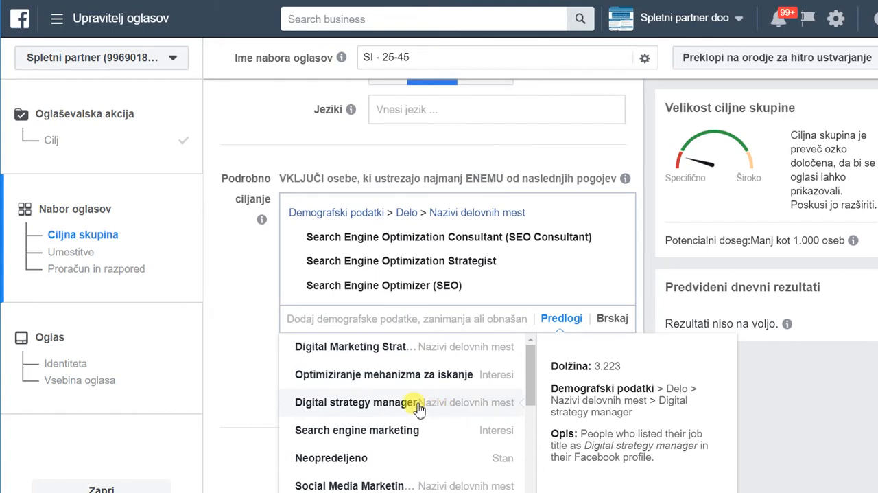
left_click(404, 376)
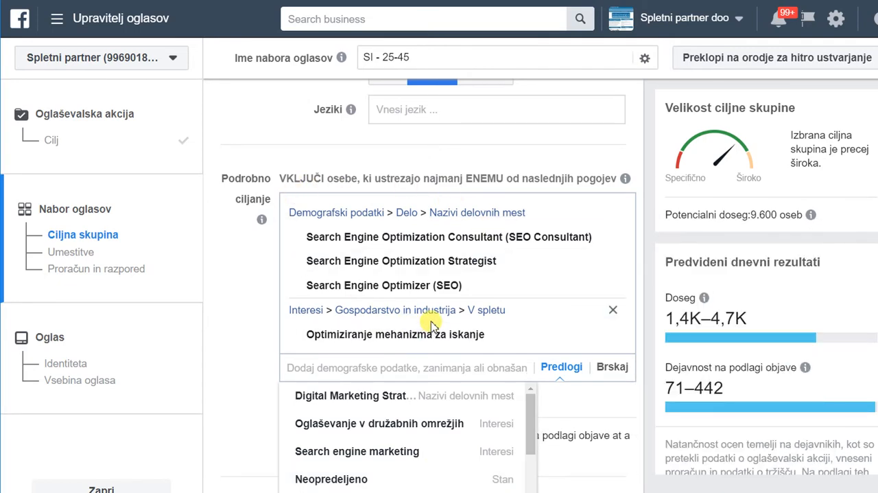
left_click(252, 315)
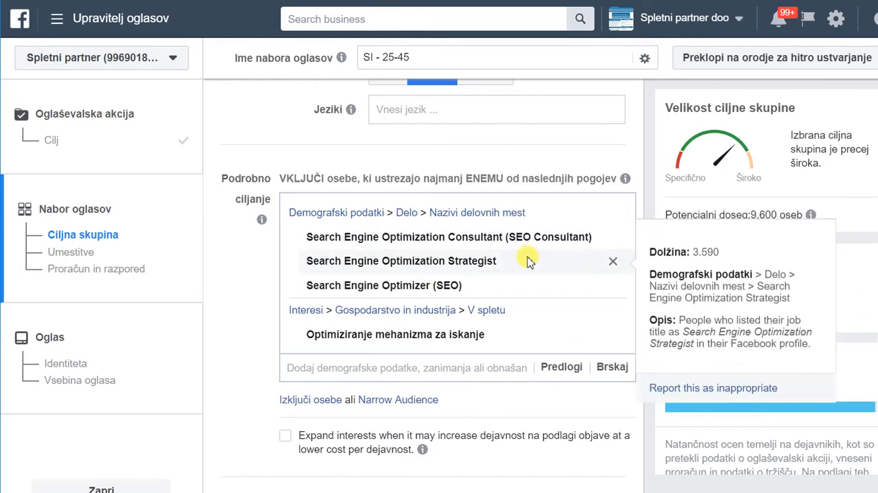
Open the connection types for the audience and look through the page, app and event options.
scroll(235, 285, "down", 5)
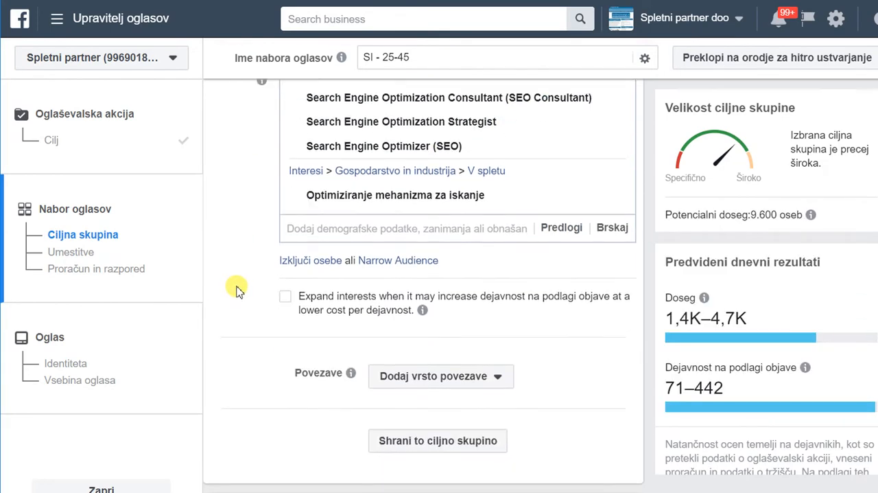
scroll(235, 285, "down", 1)
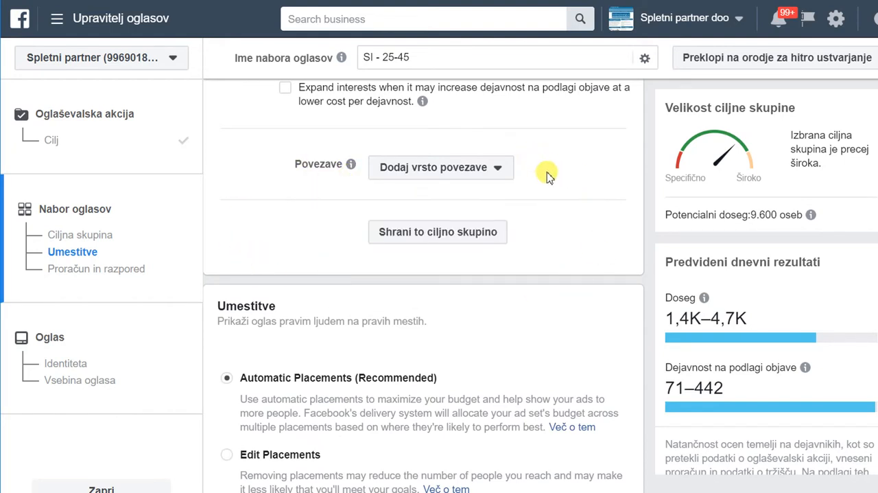
left_click(499, 171)
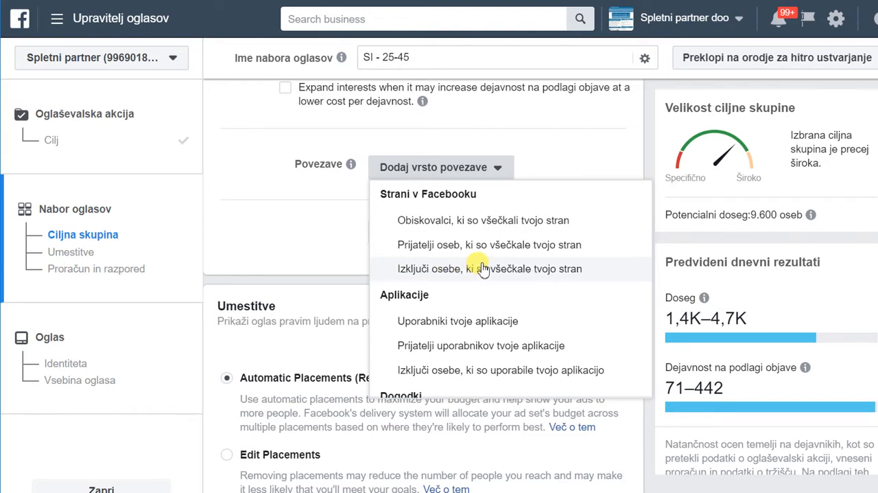
scroll(484, 268, "down", 2)
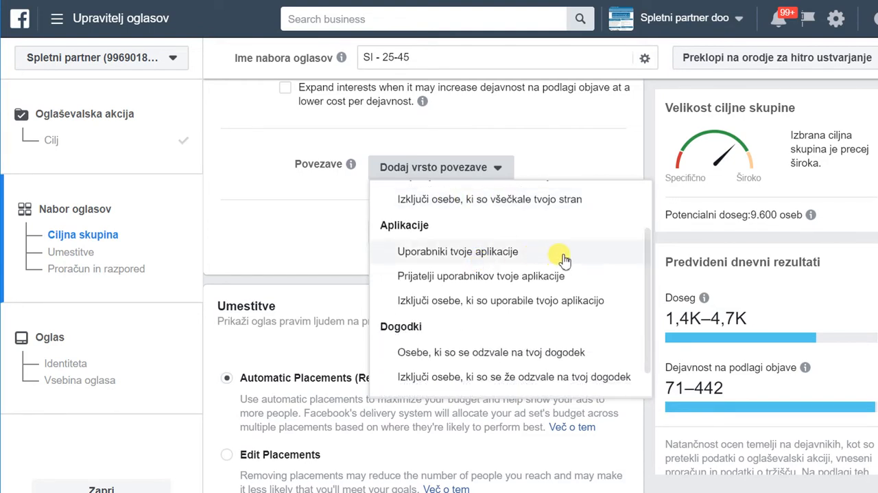
scroll(568, 253, "down", 1)
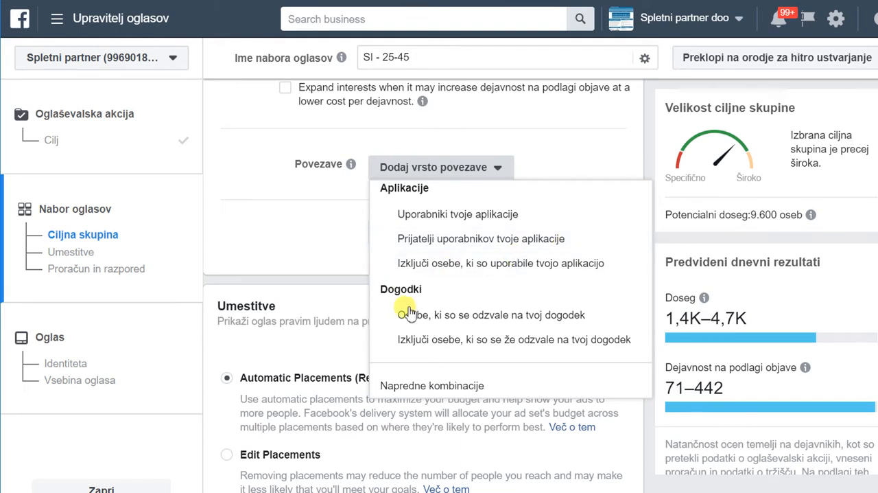
Close the connection types without choosing one and switch the ad set's placements to Edit Placements.
left_click(259, 182)
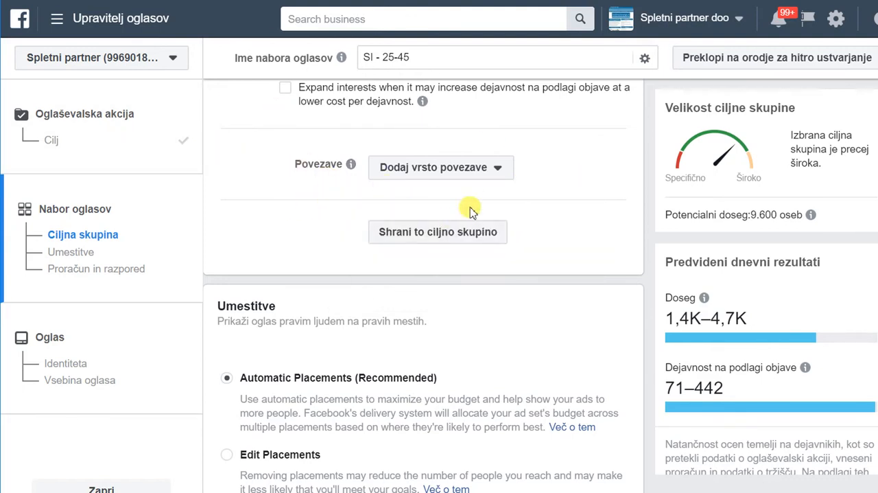
scroll(327, 220, "down", 1)
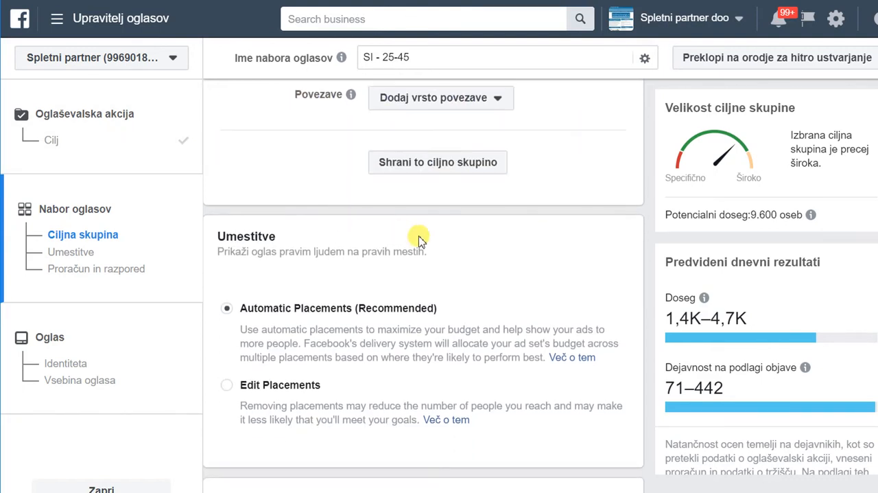
scroll(418, 238, "down", 1)
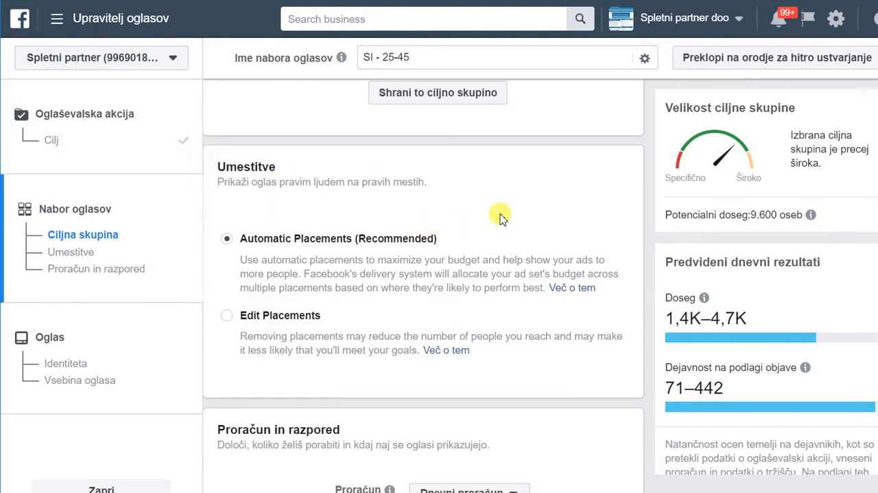
scroll(500, 218, "down", 1)
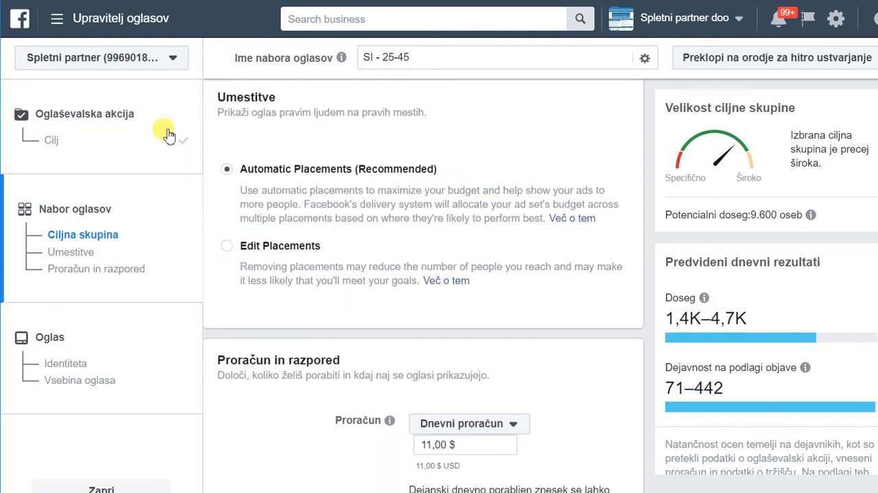
left_click(229, 247)
scroll(529, 255, "down", 2)
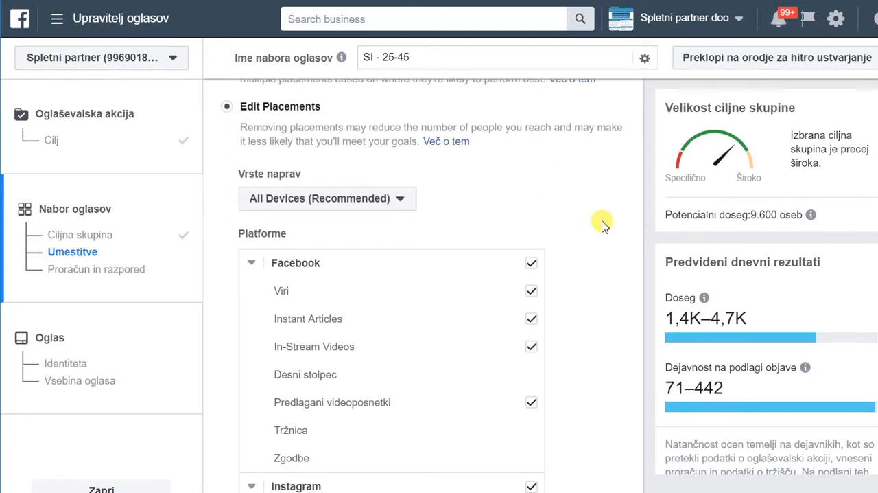
Examine the placements offered under Facebook, Instagram, Audience Network and Klepetalnik.
scroll(603, 225, "down", 1)
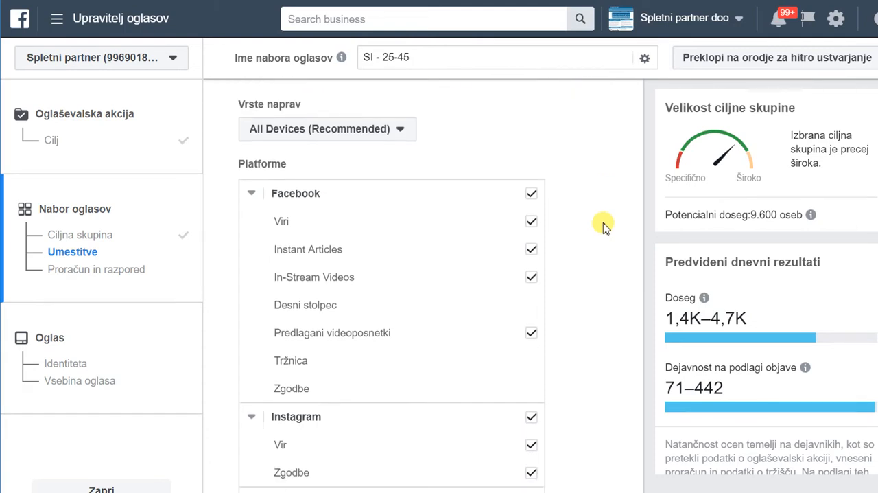
scroll(603, 225, "up", 1)
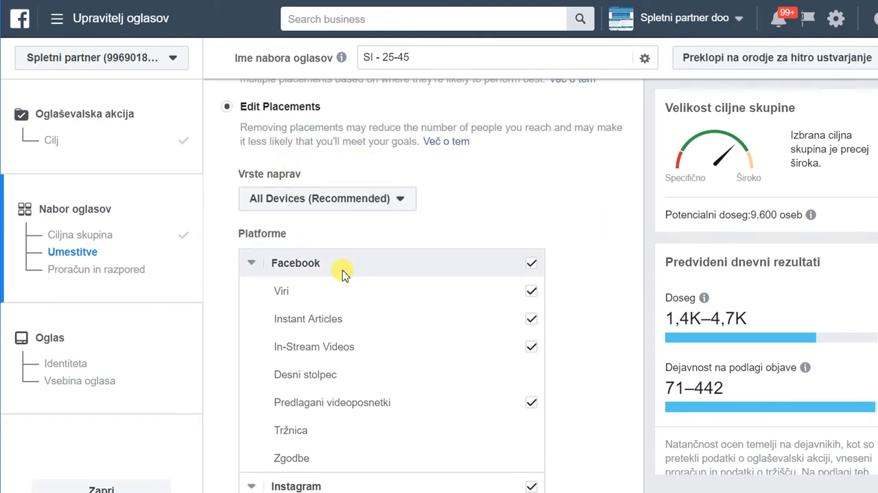
scroll(554, 212, "down", 1)
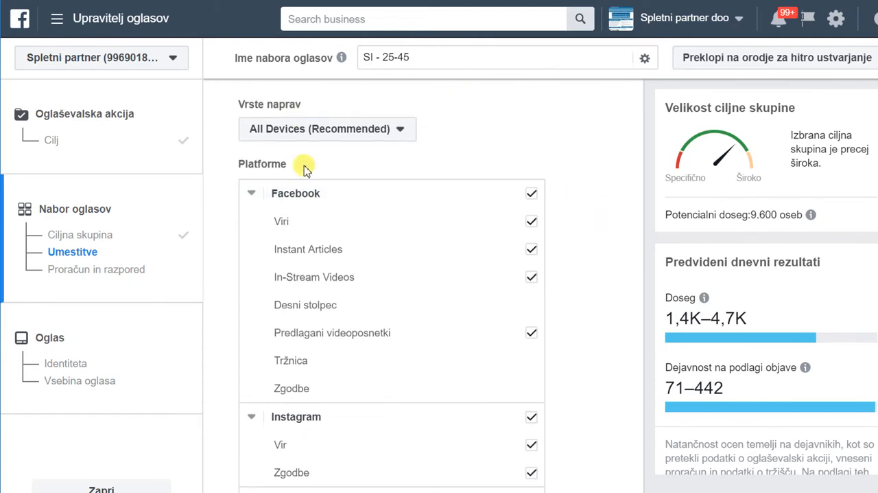
scroll(328, 208, "down", 1)
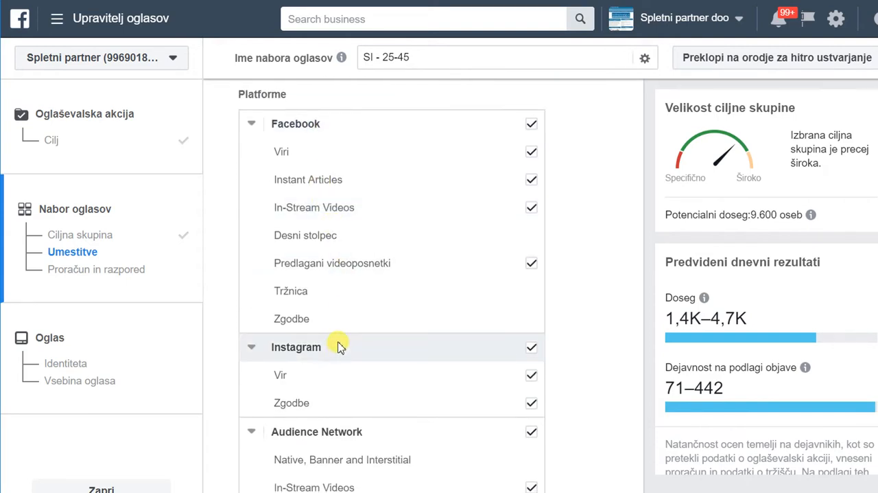
scroll(339, 347, "down", 2)
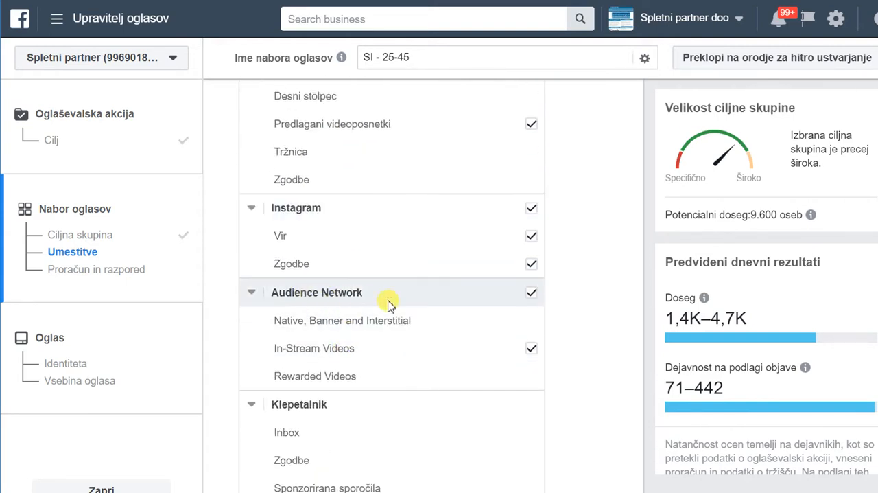
scroll(386, 296, "down", 1)
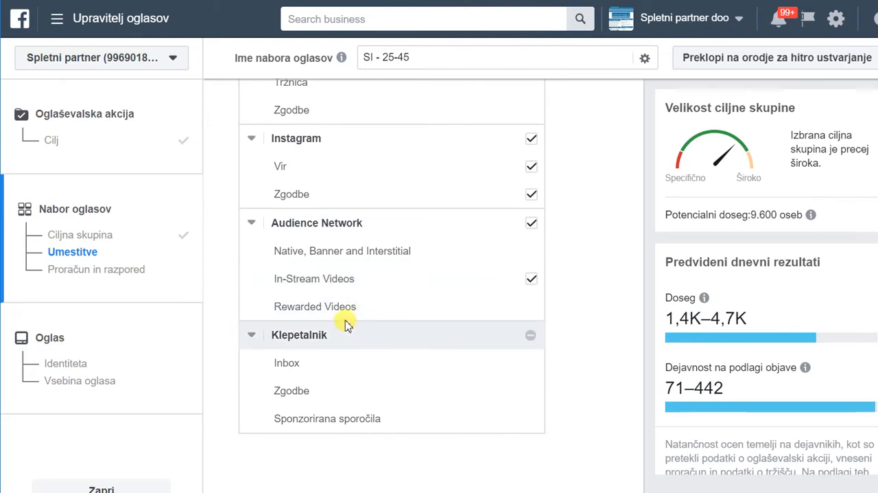
scroll(400, 276, "up", 3)
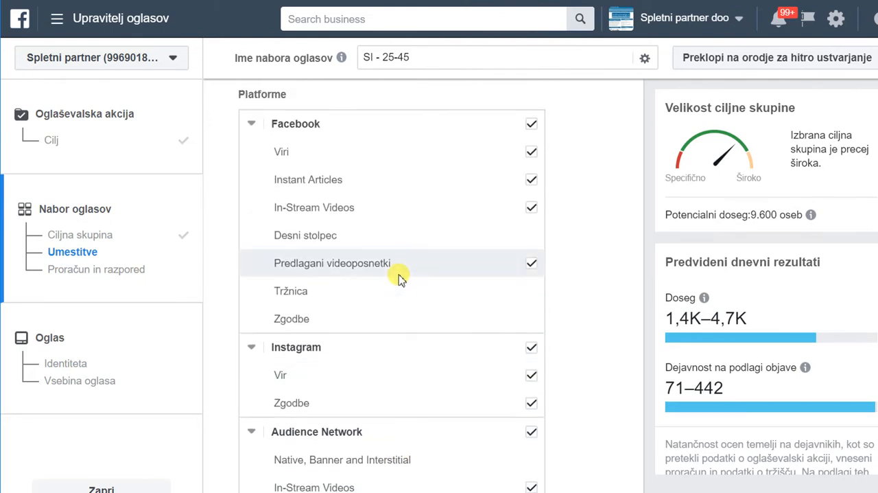
scroll(400, 276, "up", 1)
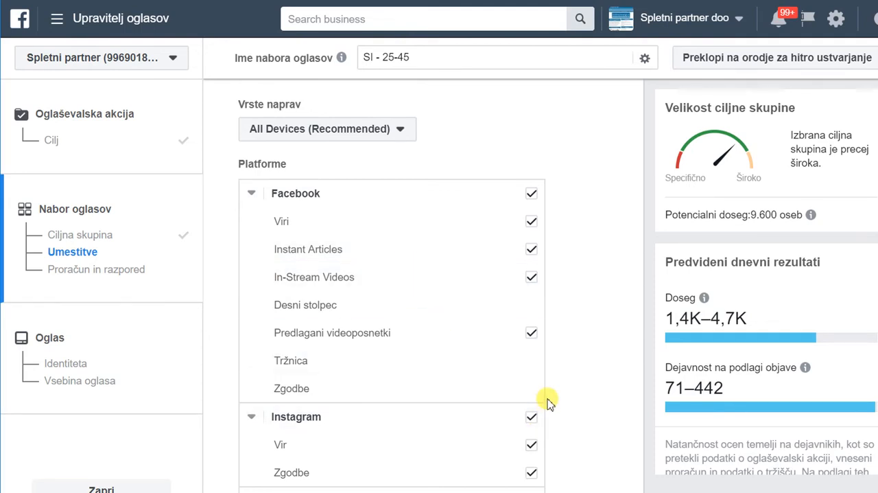
Exclude the whole Instagram and Audience Network platforms from the placements.
scroll(549, 398, "down", 1)
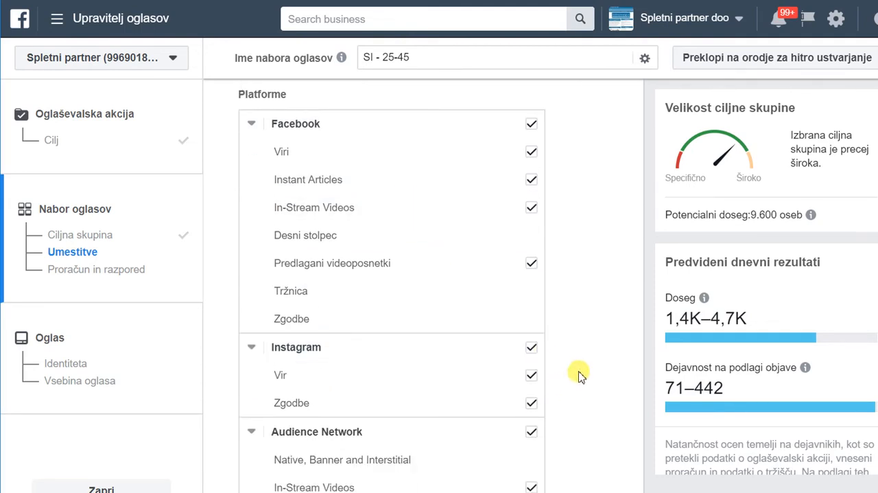
left_click(532, 351)
scroll(582, 323, "down", 1)
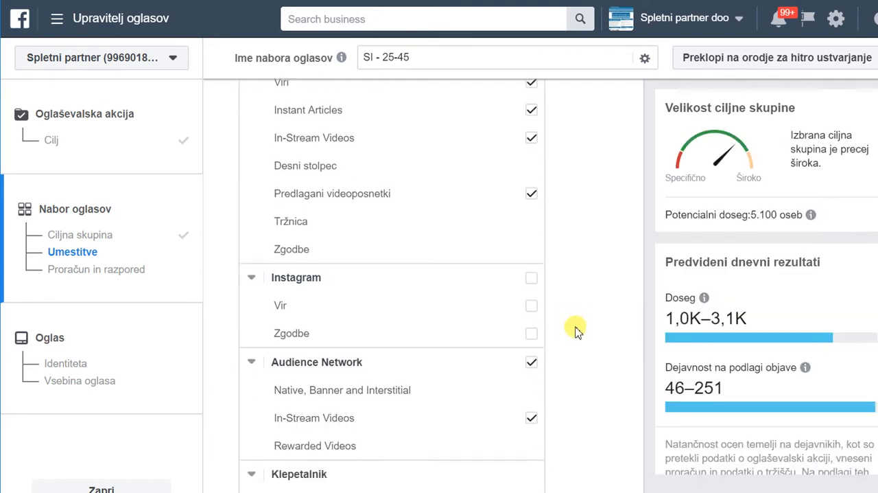
left_click(532, 363)
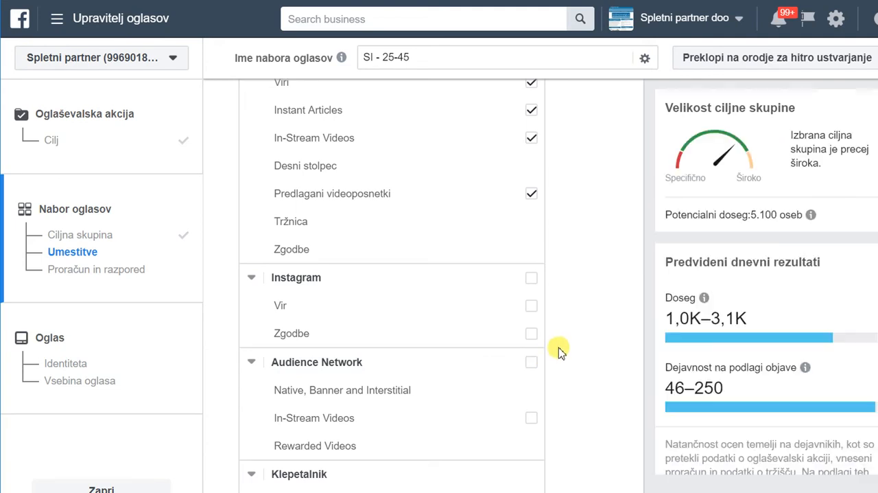
Exclude Instant Articles, In-Stream Videos and Predlagani videoposnetki from the Facebook placements, keeping Viri selected.
scroll(560, 354, "up", 1)
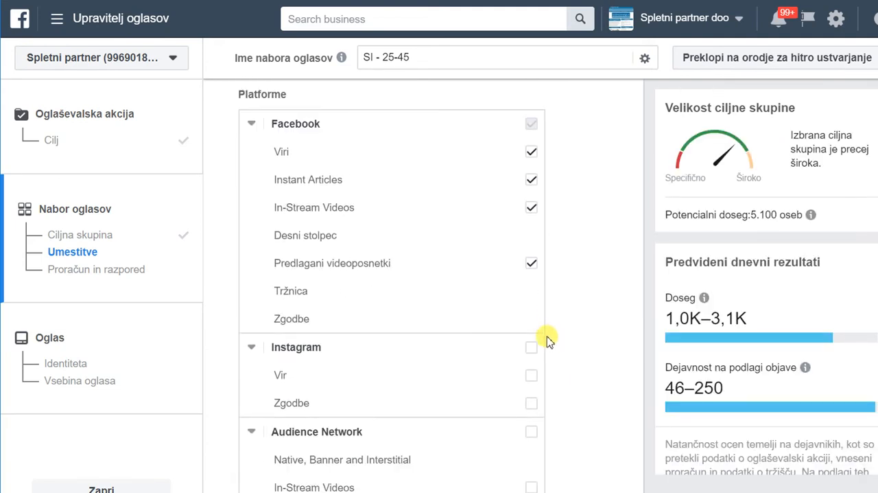
left_click(532, 180)
left_click(533, 209)
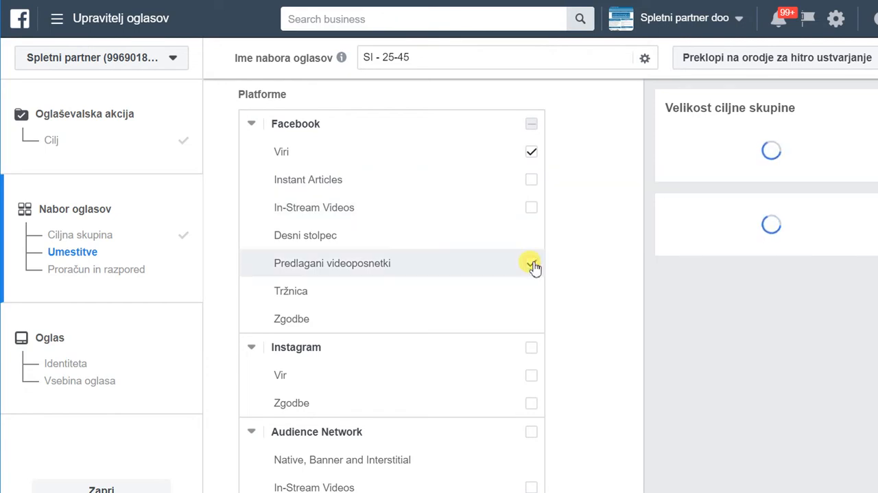
left_click(534, 264)
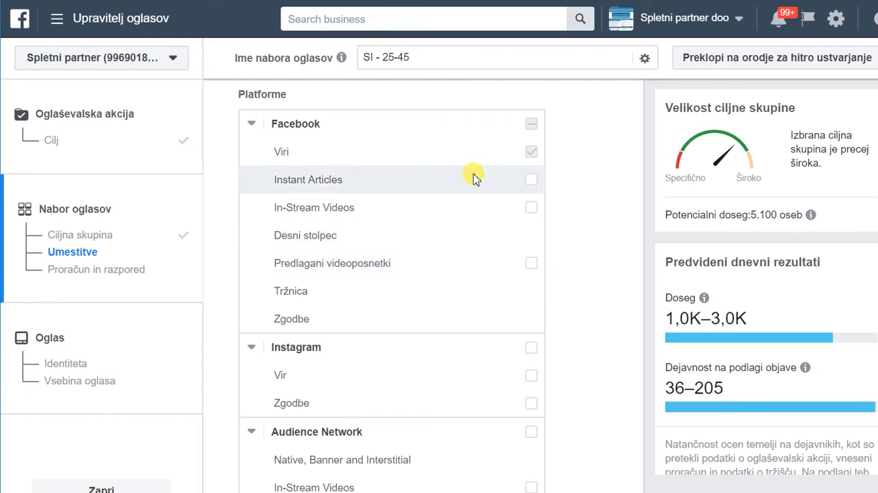
Restrict the device types to Namizje by deselecting Mobilen.
scroll(433, 168, "up", 1)
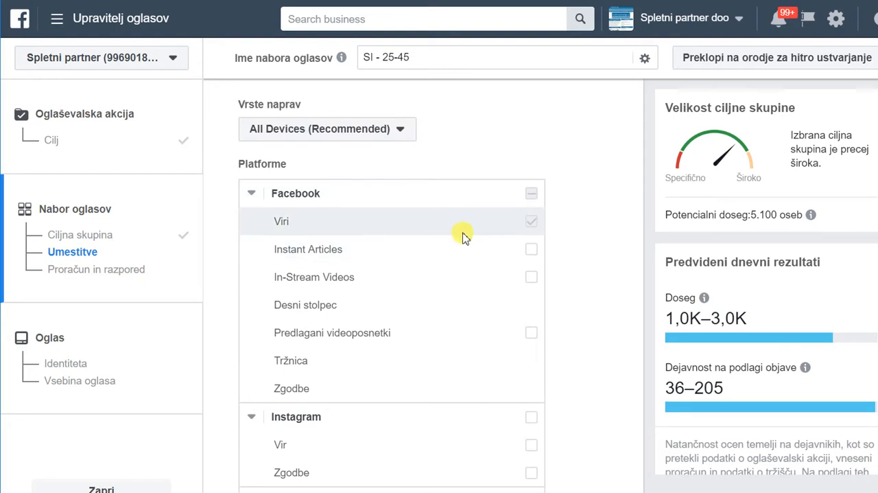
scroll(488, 232, "up", 1)
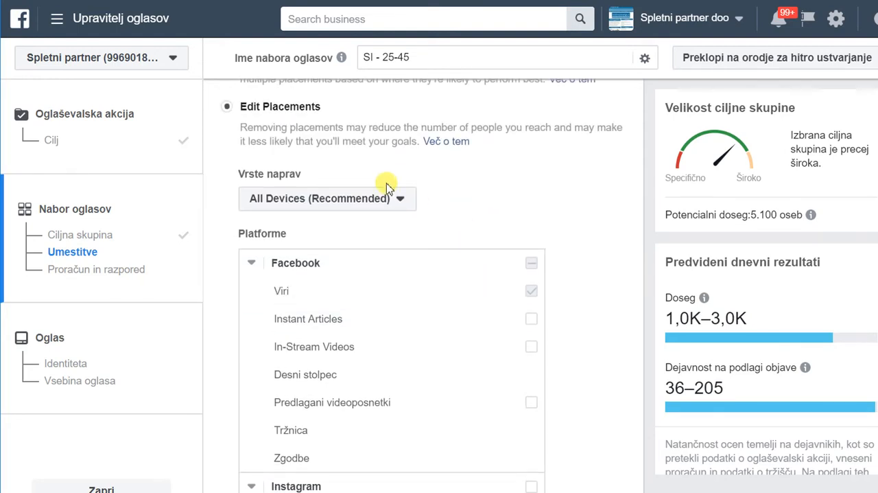
left_click(401, 199)
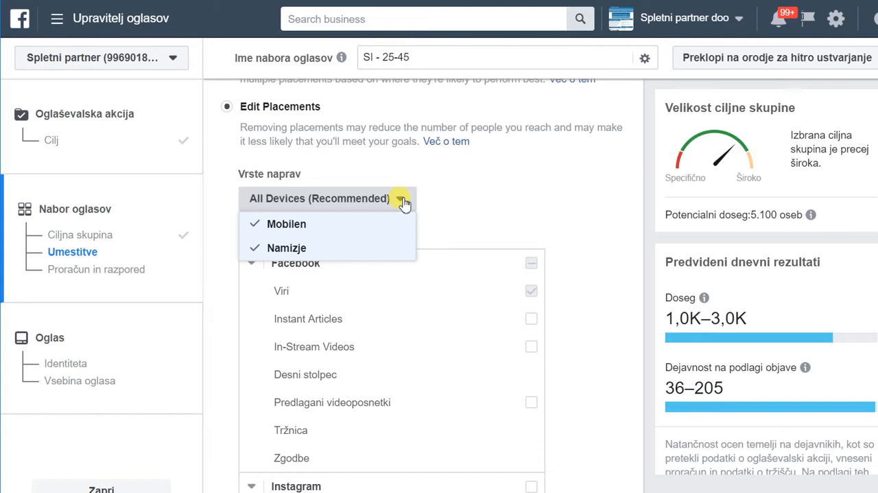
left_click(288, 225)
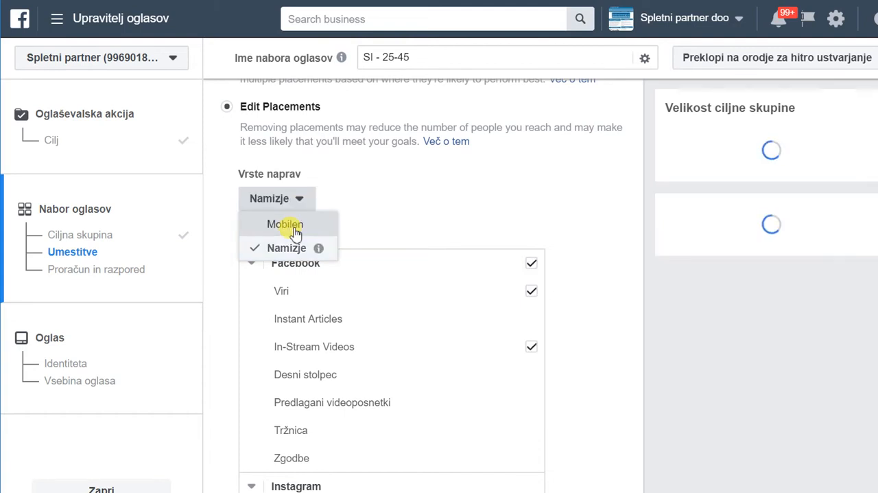
left_click(432, 199)
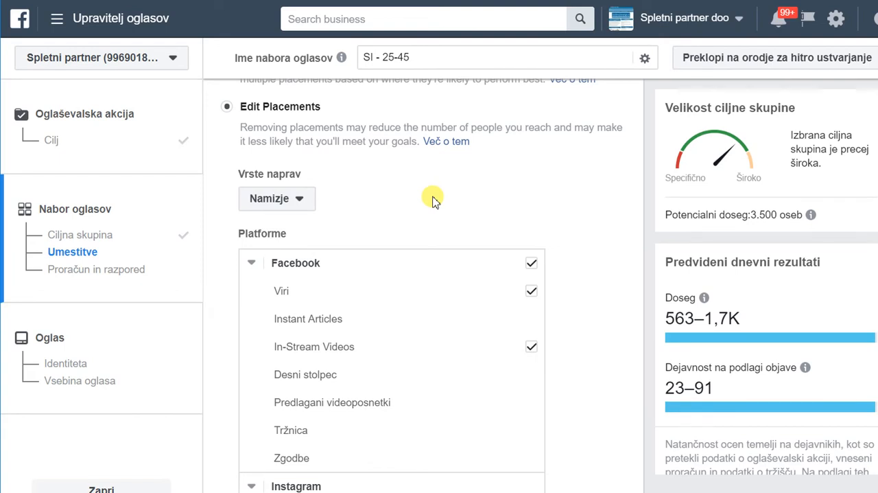
Exclude Facebook In-Stream Videos and the whole Audience Network from the desktop placements.
left_click(533, 349)
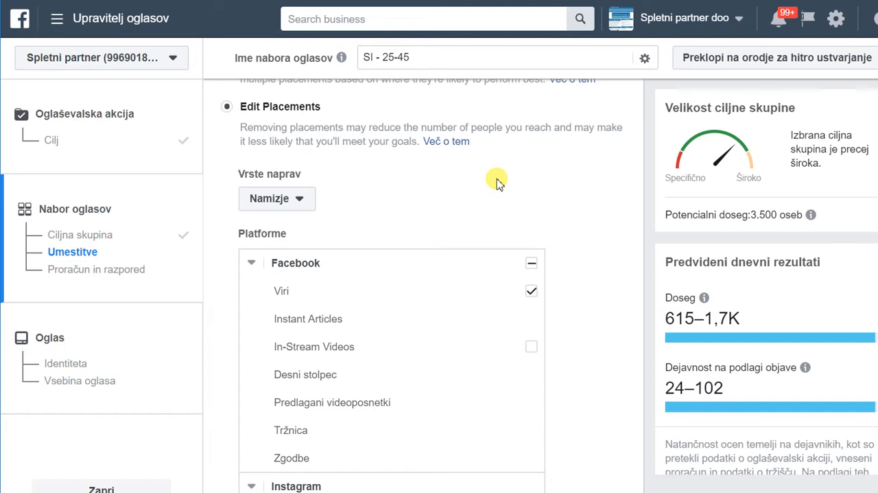
scroll(450, 254, "up", 1)
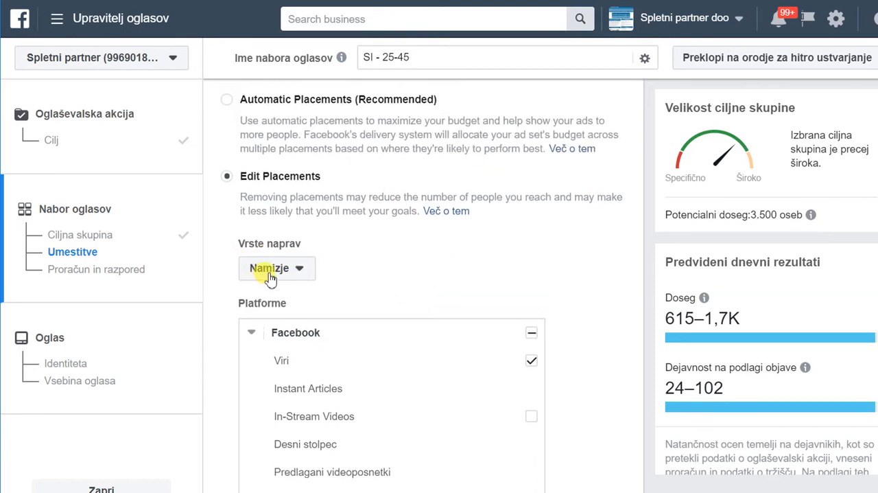
scroll(391, 267, "down", 1)
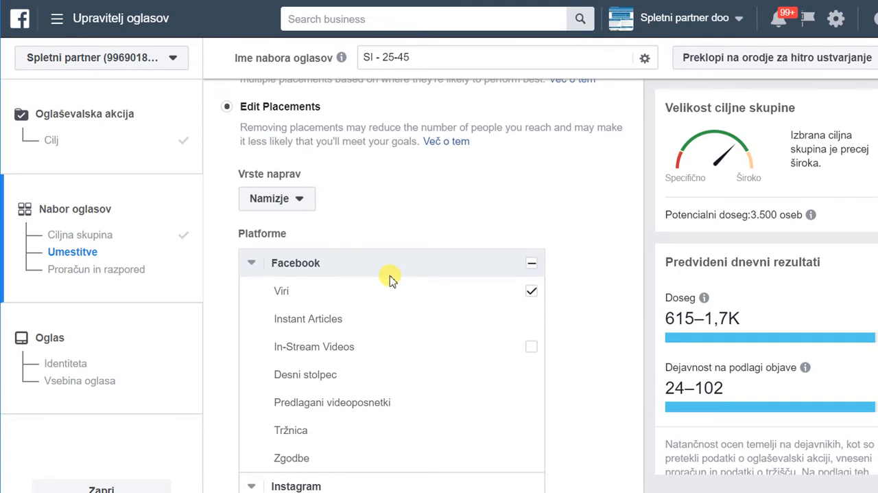
scroll(389, 274, "down", 3)
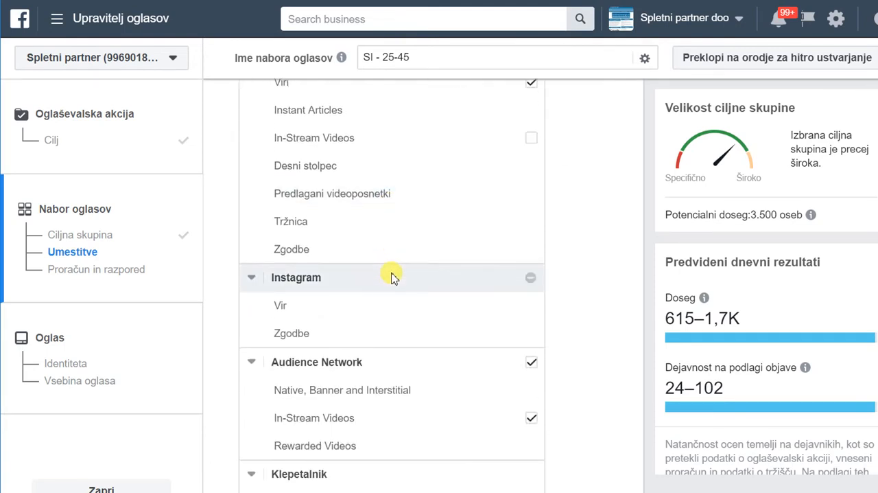
scroll(393, 276, "down", 1)
left_click(531, 292)
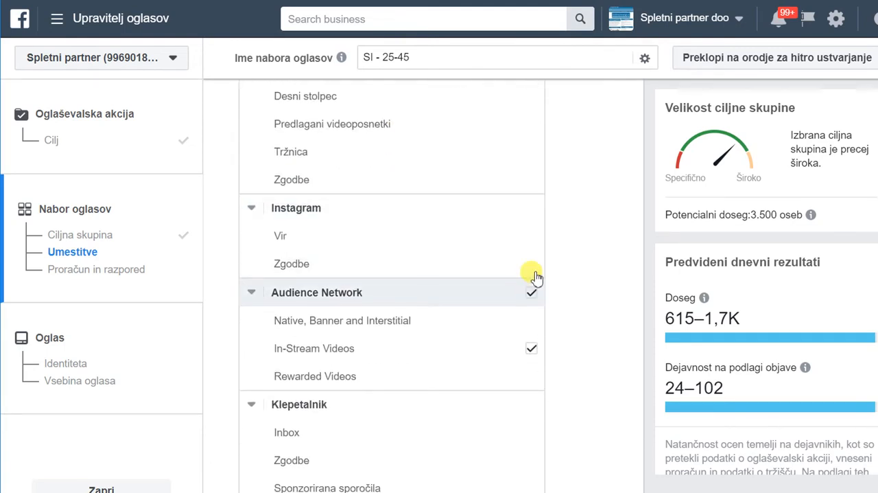
Set the ad set's daily budget to 1,00 $ and look over the schedule, optimization and bid settings.
scroll(559, 271, "down", 5)
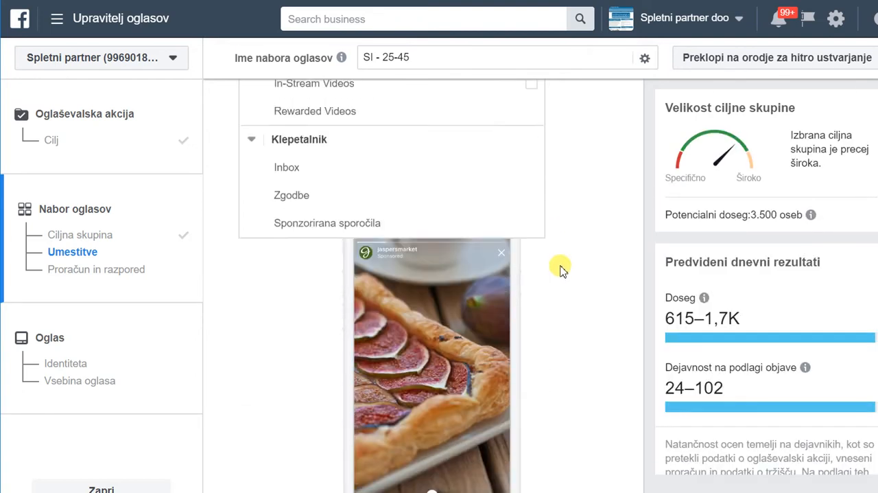
scroll(560, 269, "down", 7)
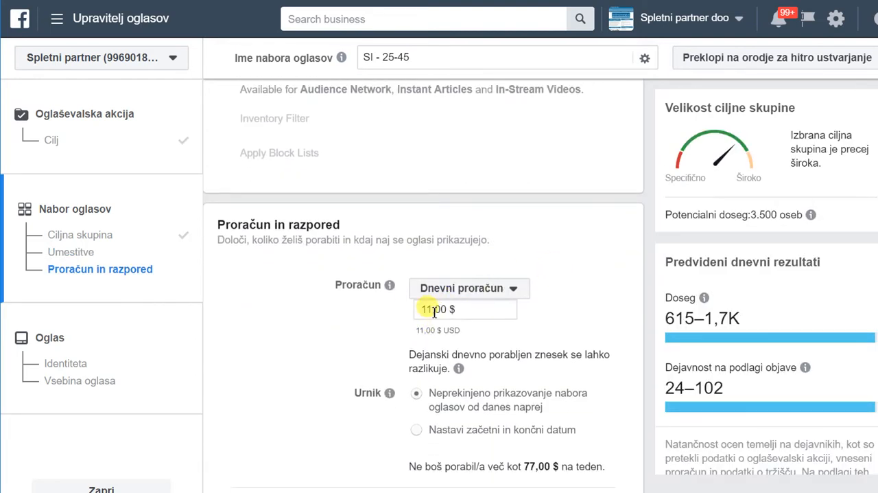
left_click(433, 312)
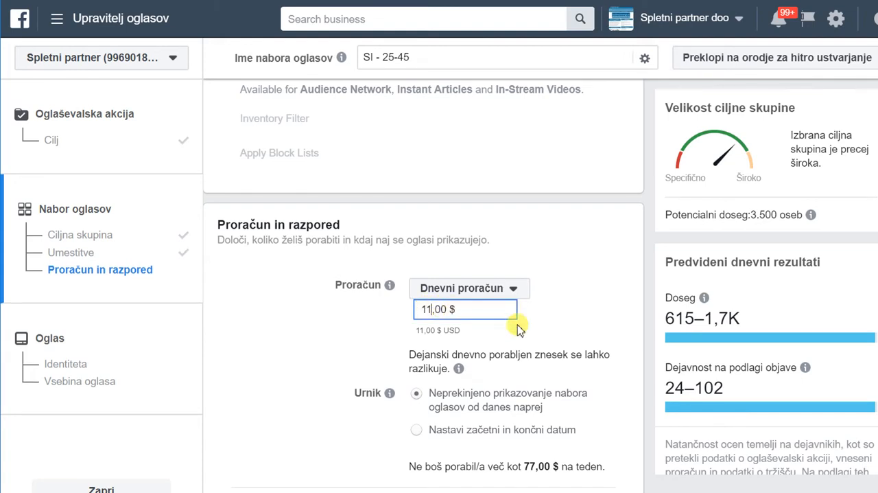
key("BackSpace")
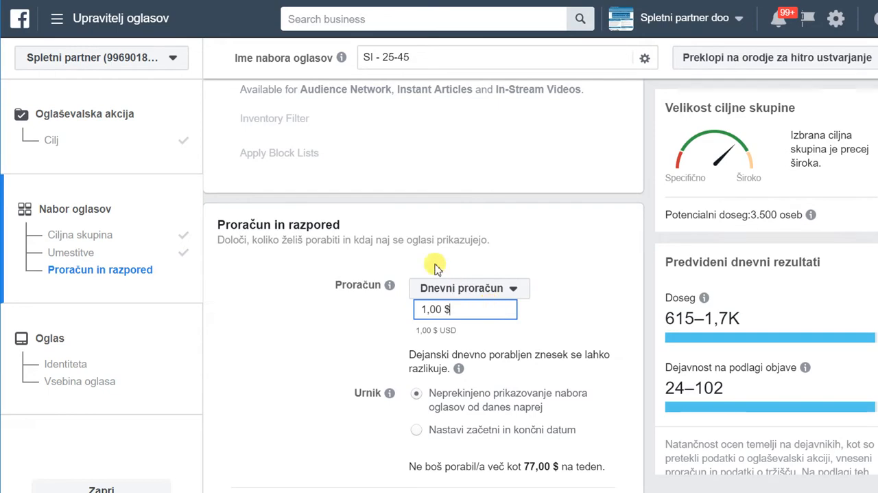
scroll(520, 275, "down", 4)
scroll(524, 281, "down", 3)
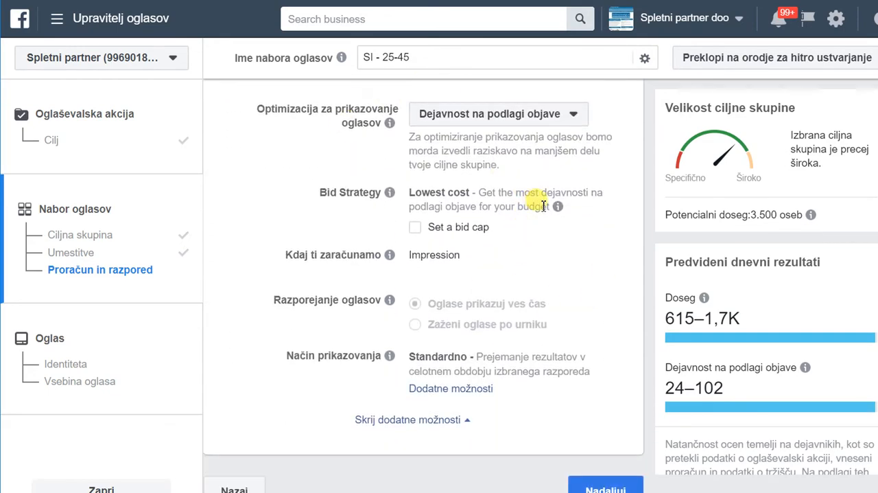
scroll(544, 208, "up", 3)
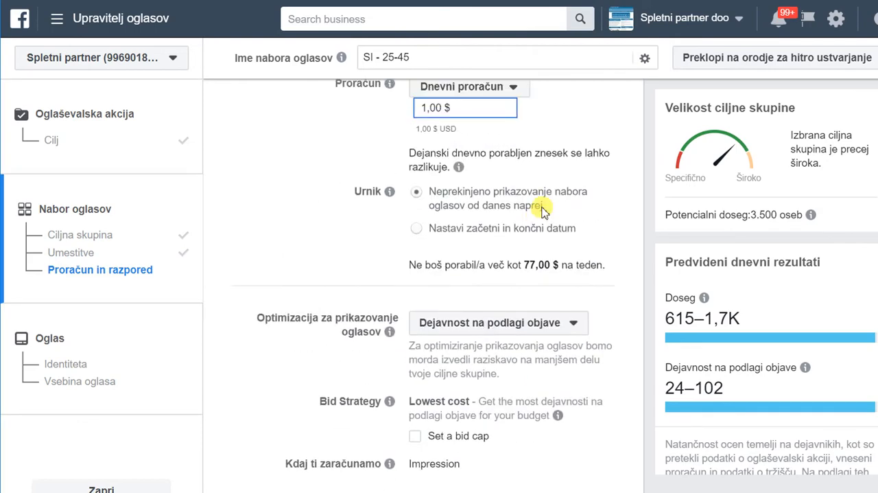
Review the ad set's budget, schedule, optimization and delivery settings, and continue to the ad's identity and content setup.
scroll(540, 214, "down", 1)
scroll(540, 214, "down", 2)
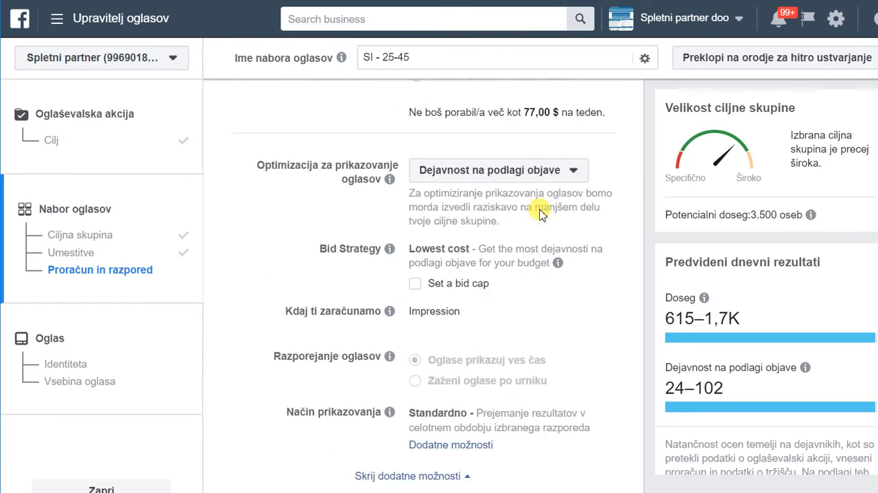
scroll(532, 189, "up", 2)
scroll(536, 214, "up", 2)
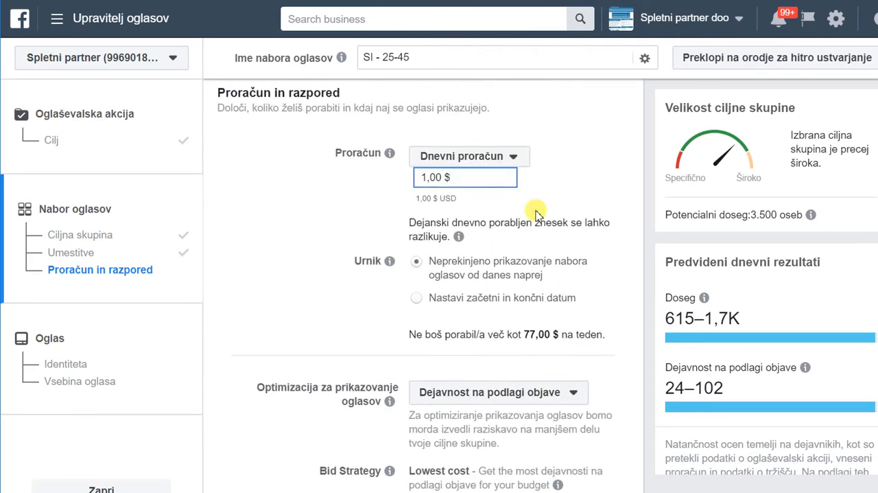
scroll(537, 214, "up", 3)
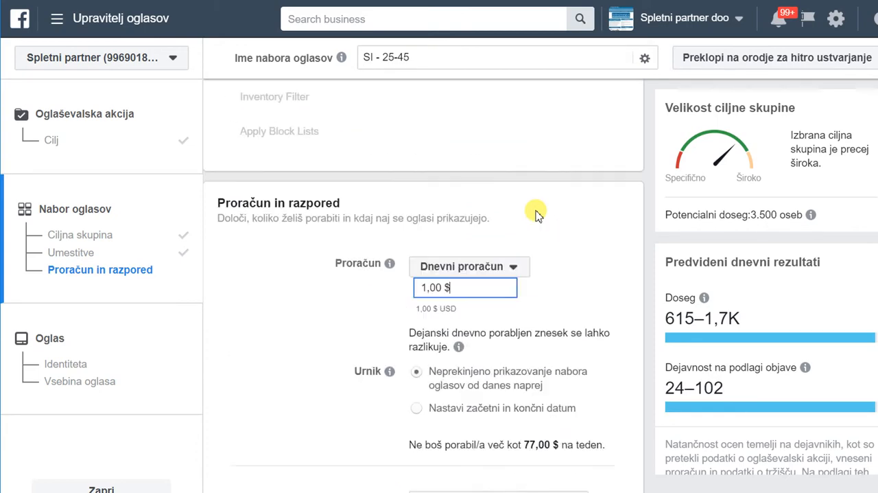
scroll(537, 214, "down", 6)
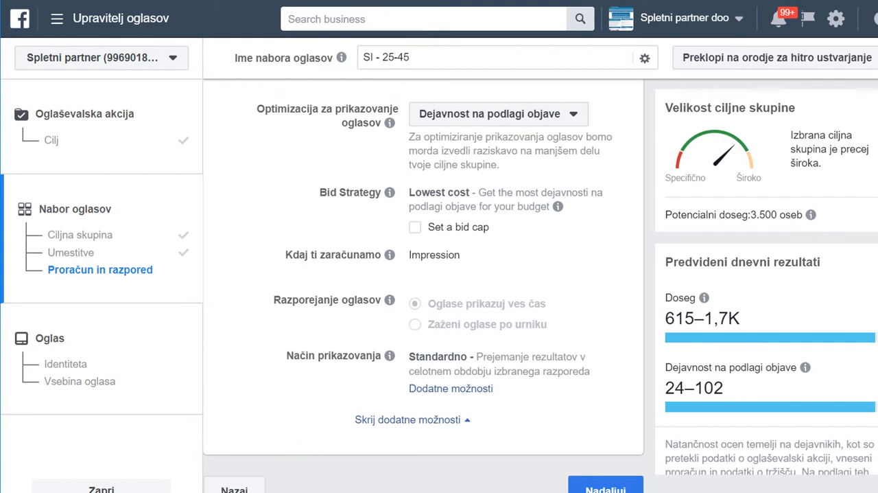
left_click(622, 488)
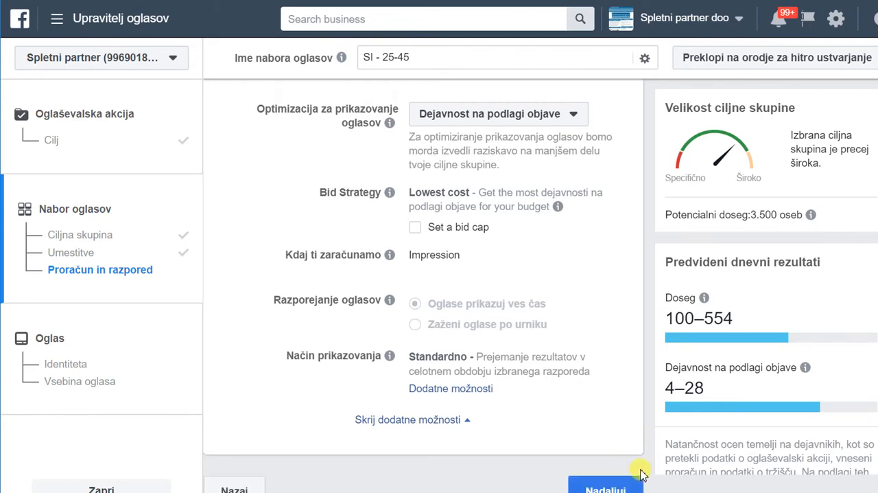
left_click(606, 488)
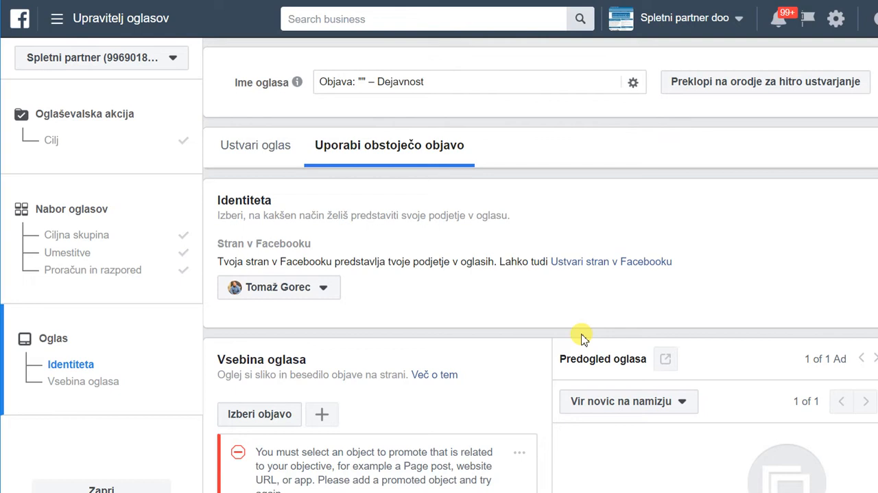
Open the Facebook Page choices for the ad's identity and look through the available Pages.
scroll(508, 226, "down", 1)
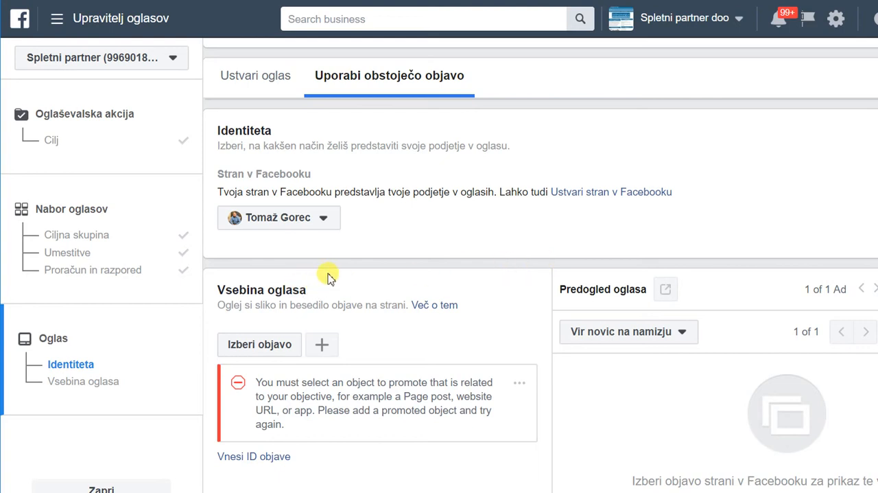
left_click(324, 220)
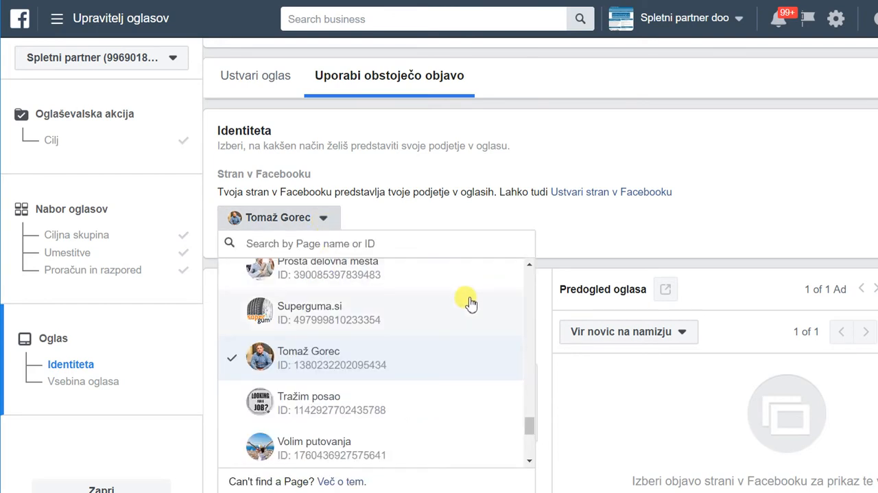
scroll(408, 314, "up", 1)
scroll(412, 314, "up", 2)
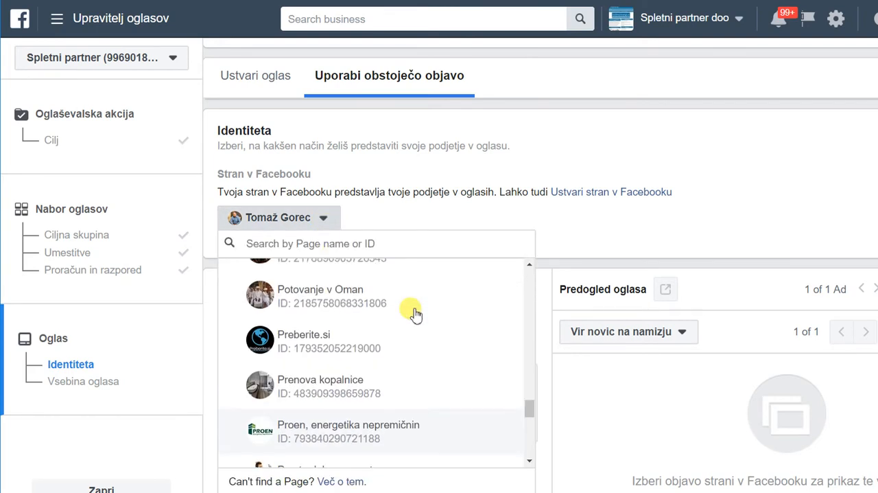
scroll(420, 303, "up", 2)
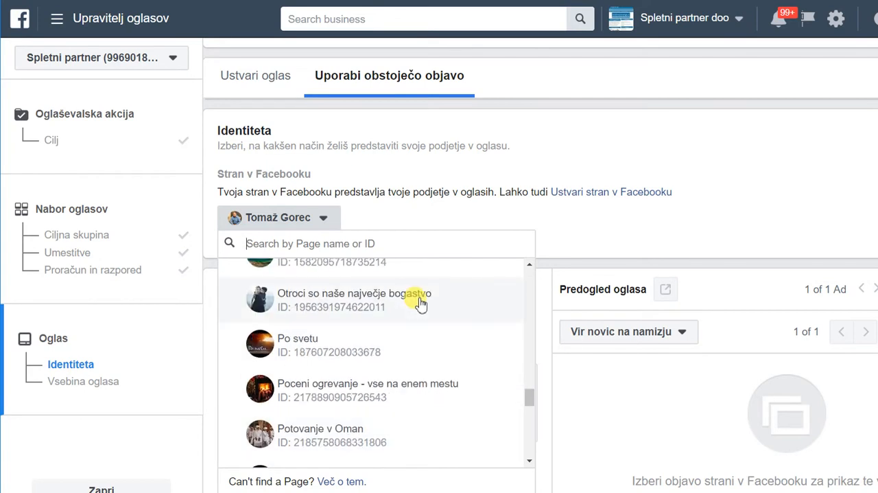
scroll(420, 302, "up", 1)
scroll(420, 303, "up", 1)
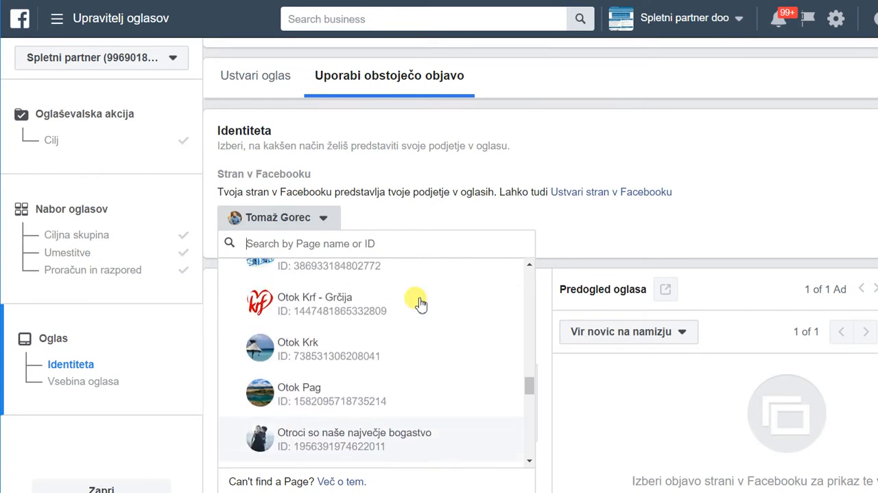
scroll(420, 303, "up", 1)
scroll(420, 302, "up", 2)
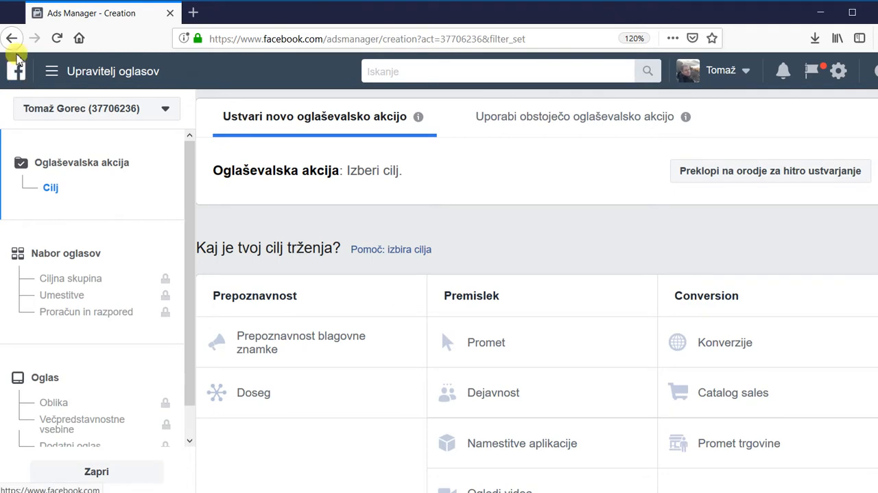
Switch to Facebook in the browser, search for optimizacija and open the Page Optimizacija spletnih strani za Google.
left_click(11, 38)
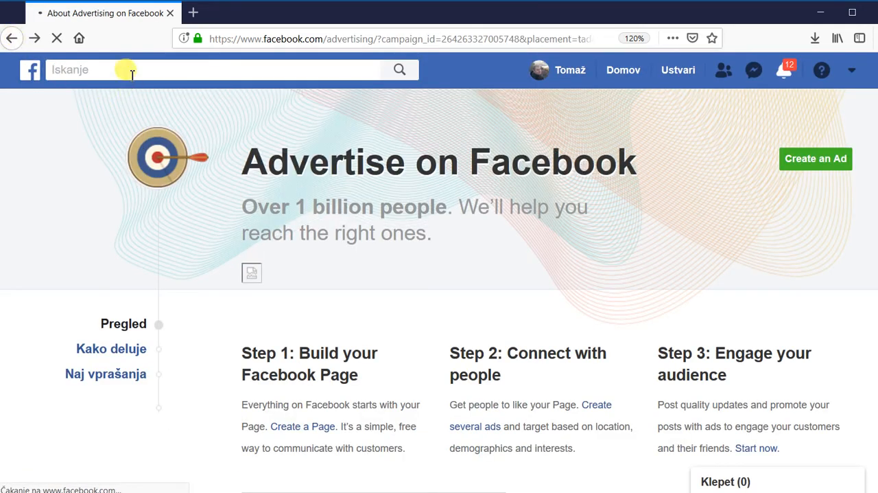
left_click(153, 74)
type("o")
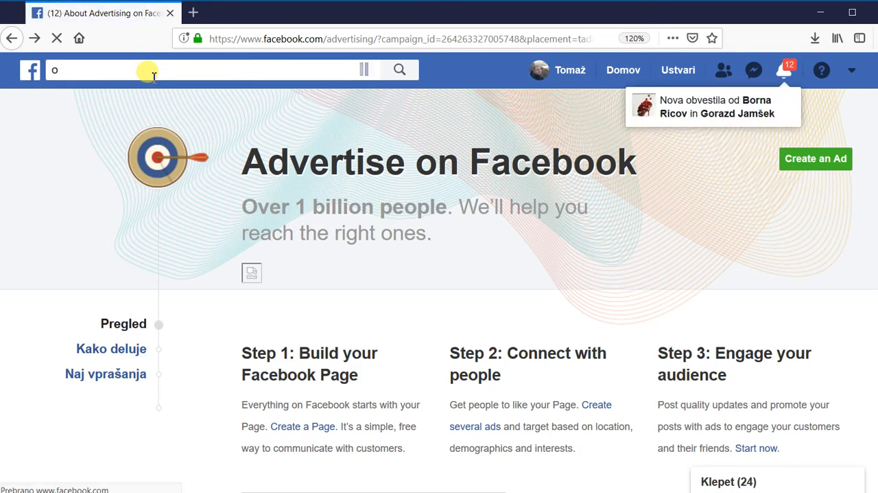
type("ptimizacija")
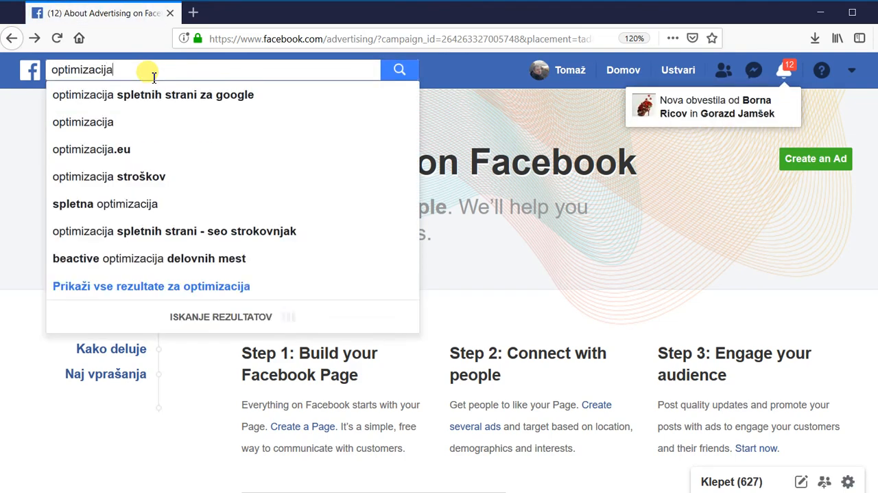
left_click(235, 101)
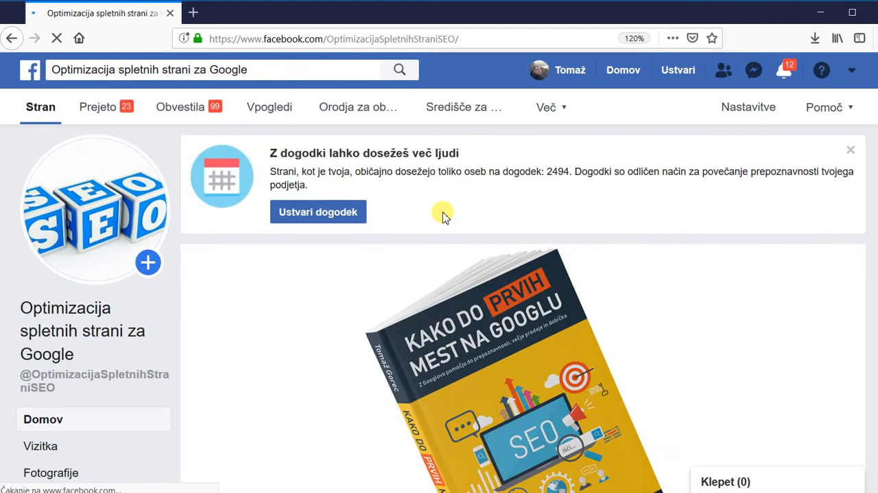
Examine the latest post on the Page, including its text, website link and book image.
scroll(445, 215, "down", 6)
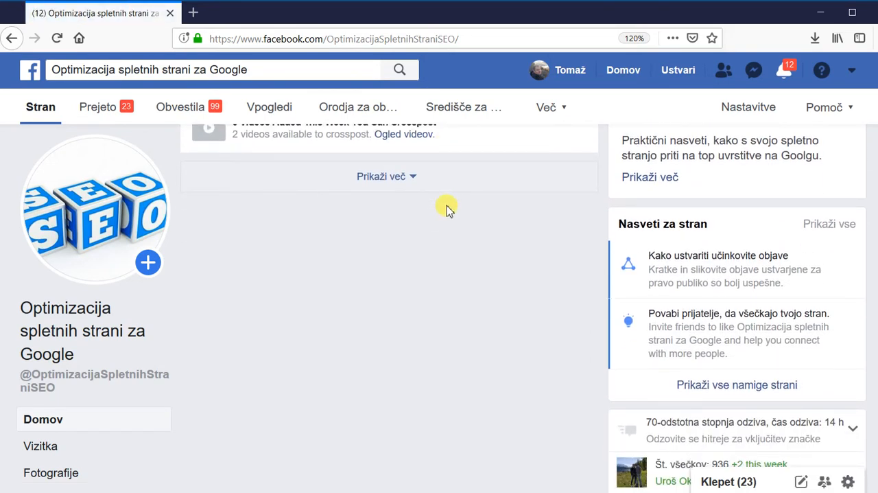
scroll(447, 208, "down", 2)
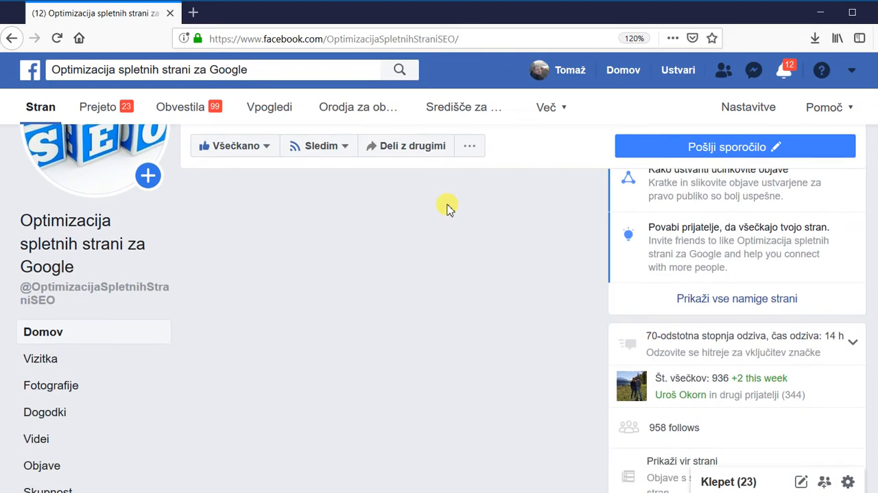
scroll(447, 208, "down", 12)
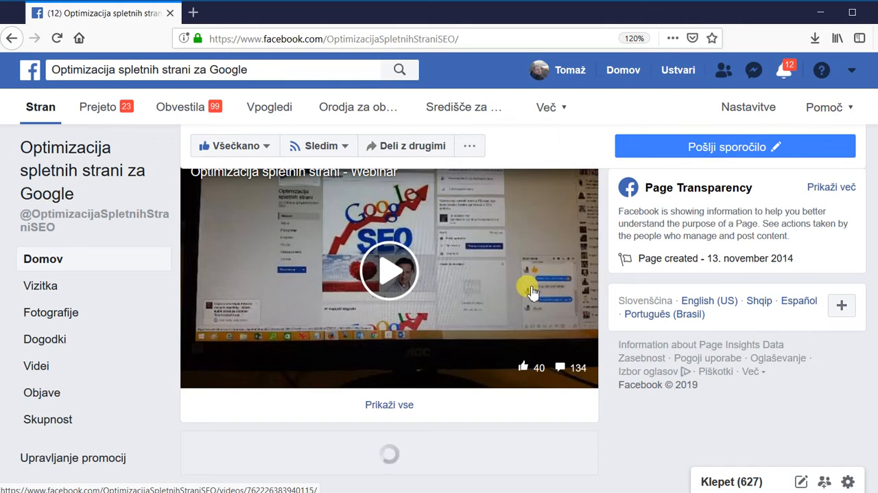
scroll(531, 288, "down", 3)
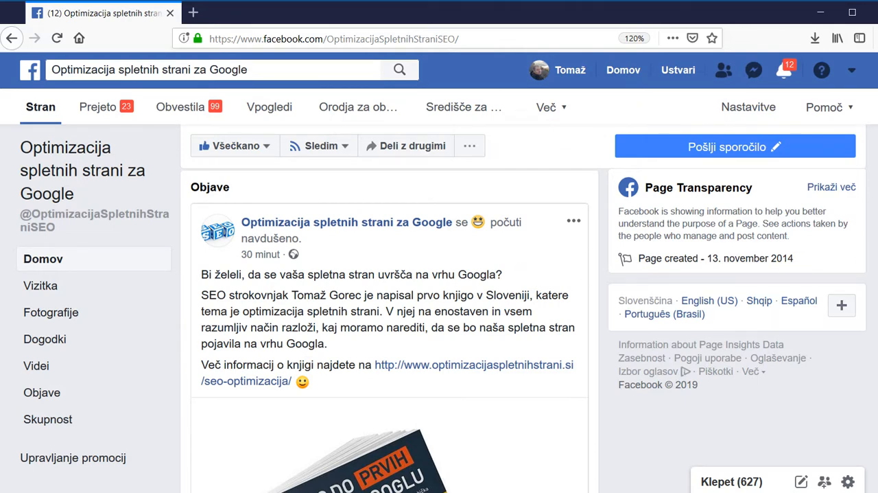
left_click_drag(877, 211, 877, 215)
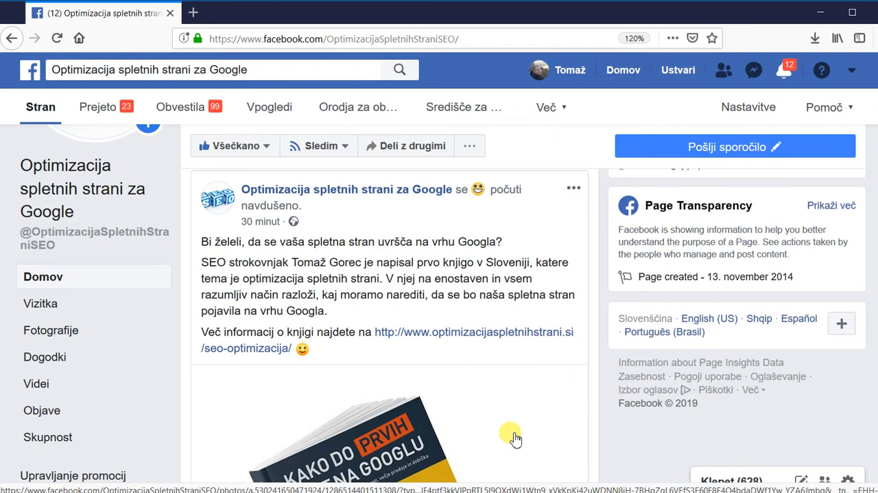
scroll(513, 426, "down", 3)
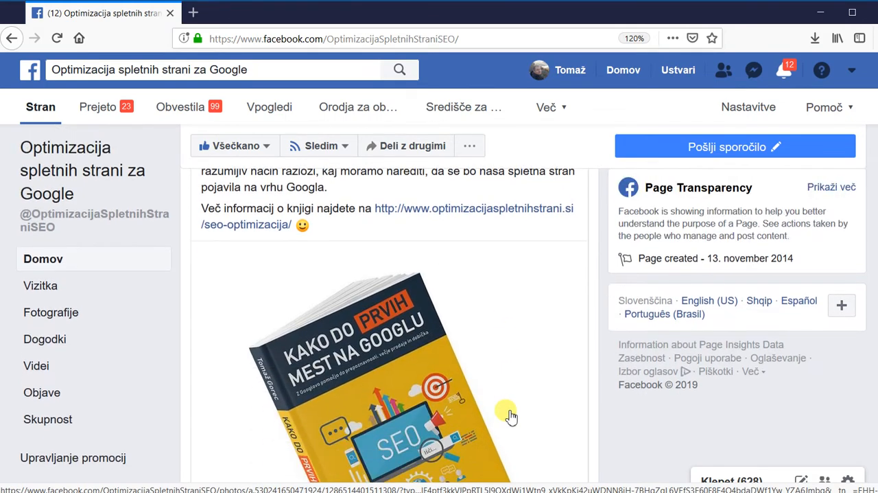
scroll(511, 417, "up", 5)
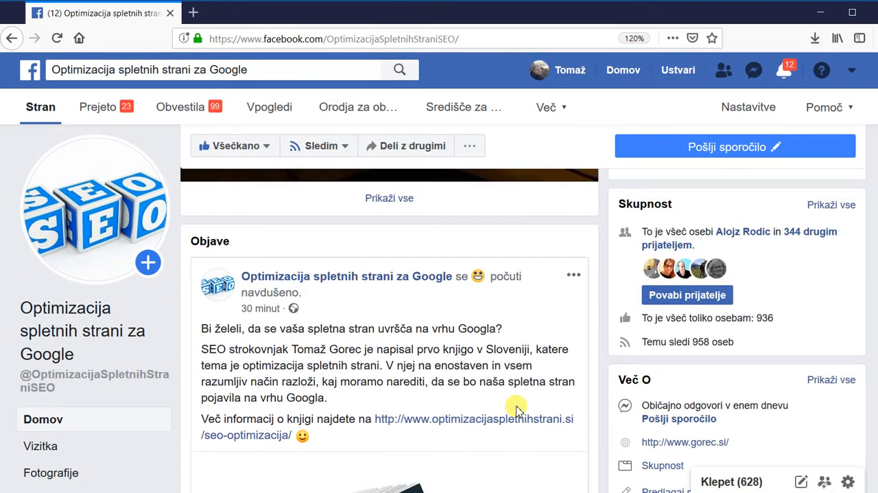
scroll(516, 410, "down", 2)
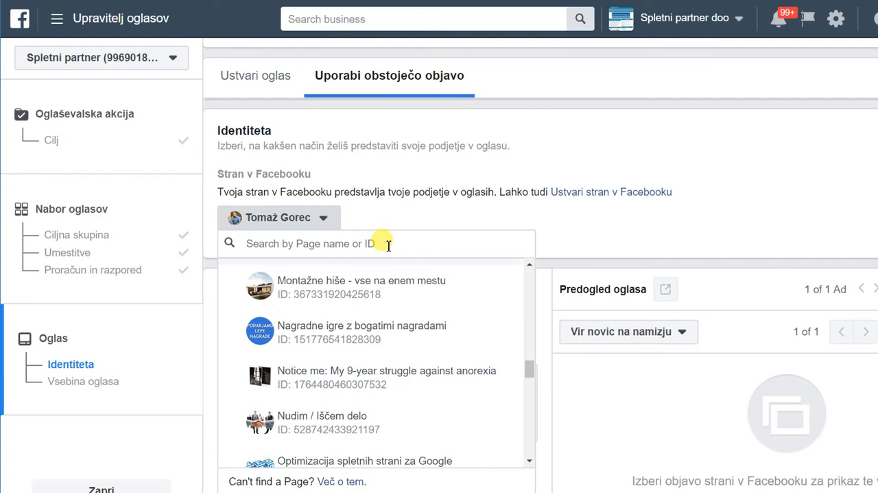
In Ads Manager, set the ad's Facebook Page to Optimizacija spletnih strani za Google.
scroll(541, 265, "down", 1)
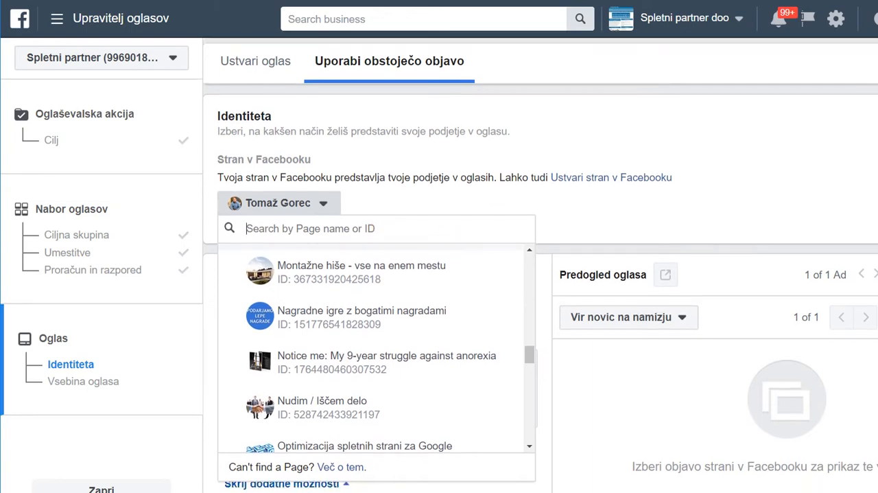
scroll(540, 265, "up", 2)
scroll(451, 278, "down", 1)
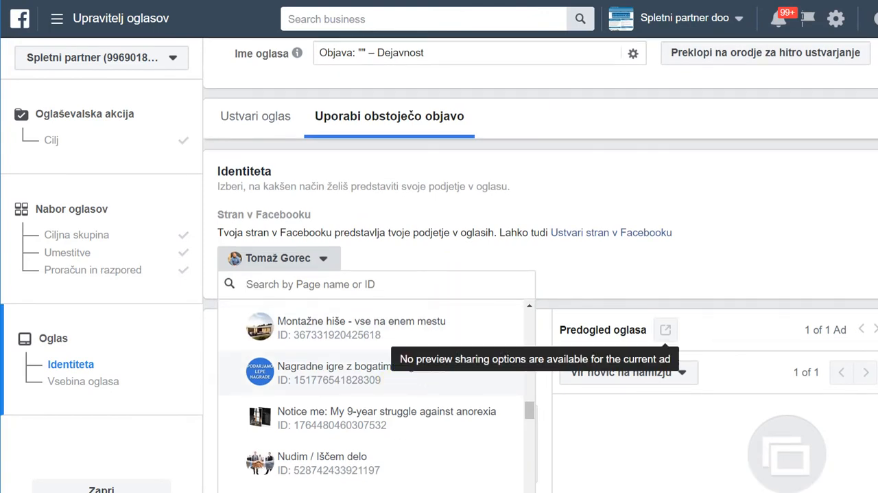
scroll(541, 265, "down", 3)
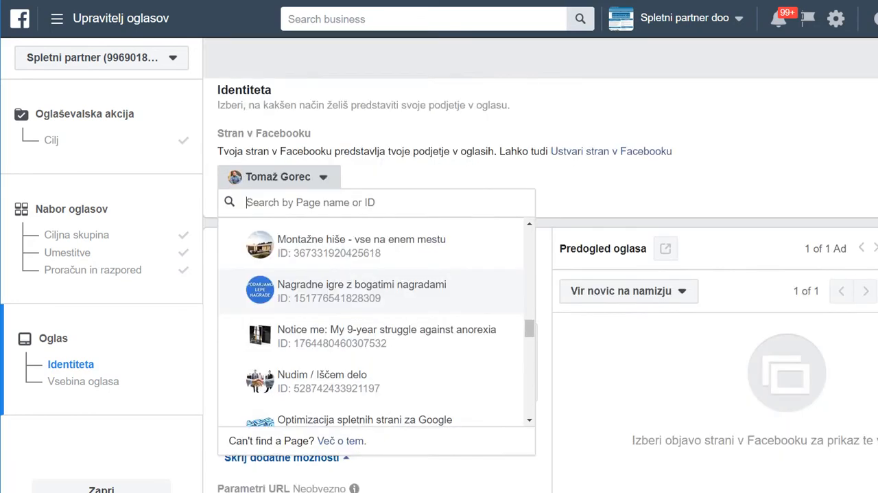
scroll(488, 359, "up", 4)
scroll(488, 367, "down", 3)
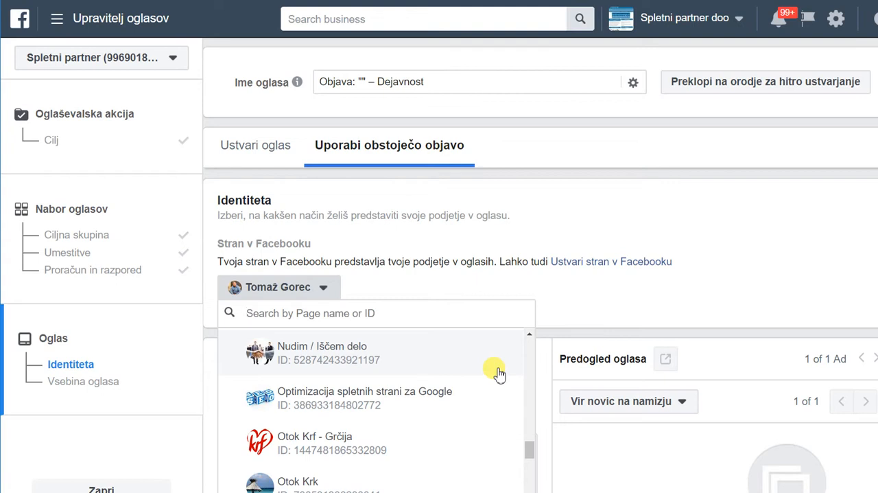
left_click(317, 404)
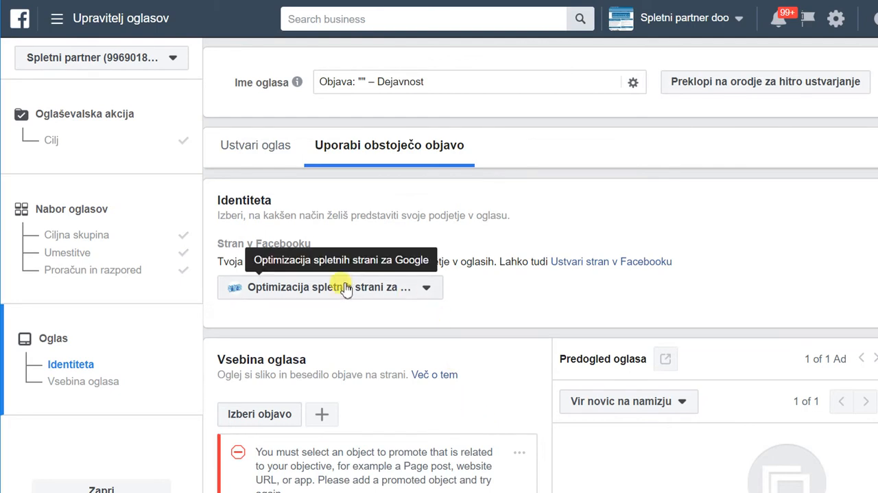
Use the Page's existing 16. Maj 2019 post starting "Bi želeli, da se vaša spletna stran" as the ad content and look over its preview.
scroll(492, 325, "down", 3)
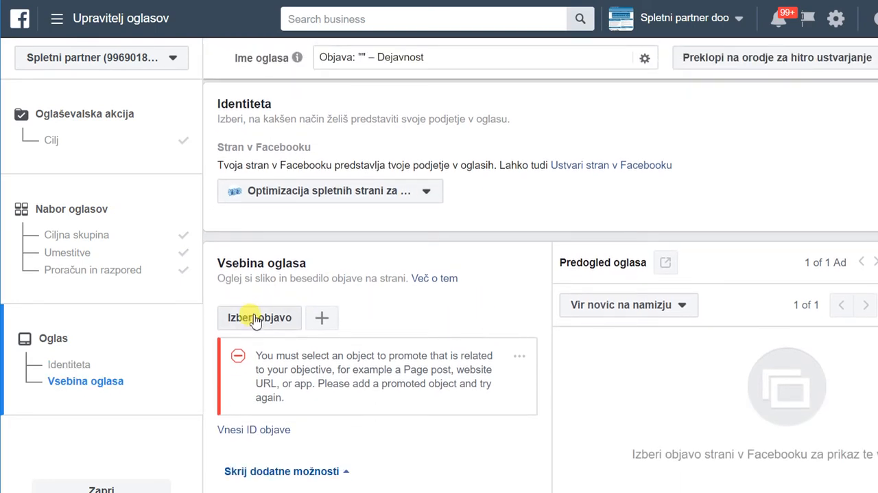
left_click(255, 318)
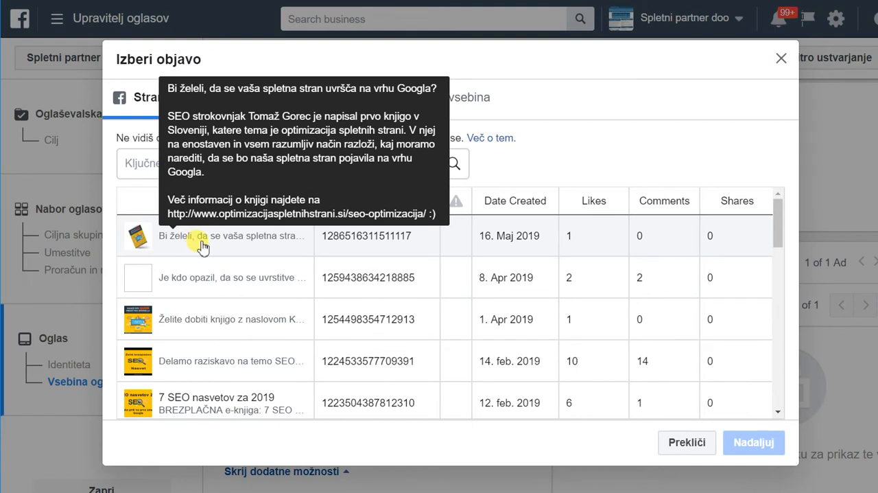
left_click(203, 247)
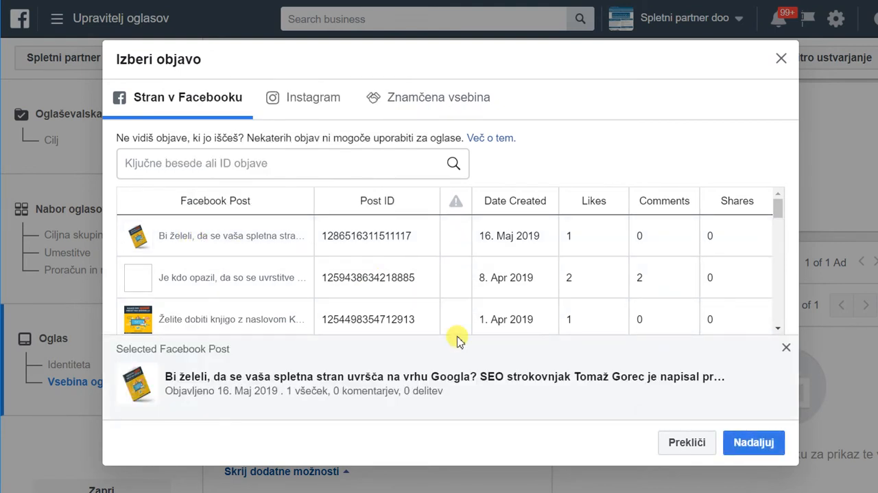
left_click(755, 445)
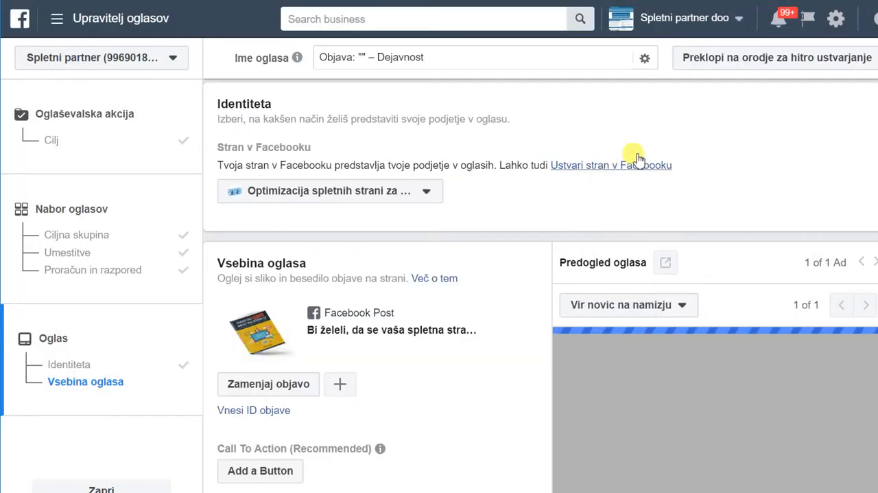
scroll(724, 276, "down", 1)
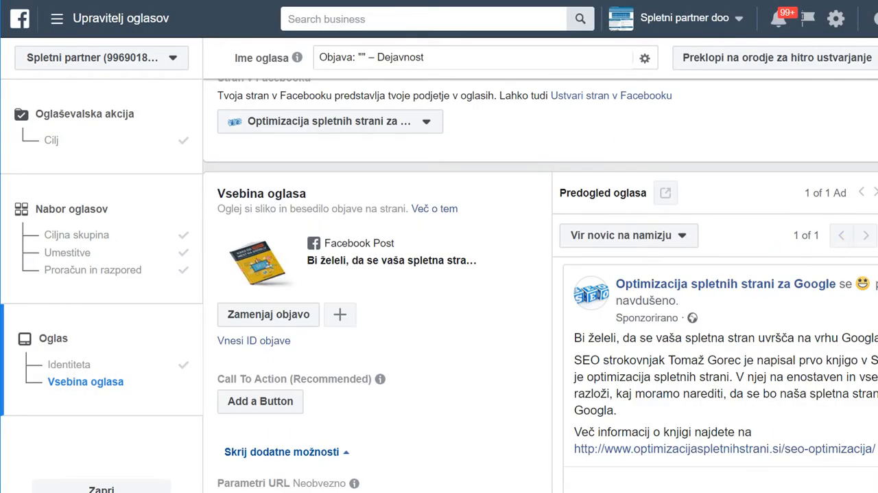
scroll(541, 286, "down", 1)
scroll(541, 285, "down", 2)
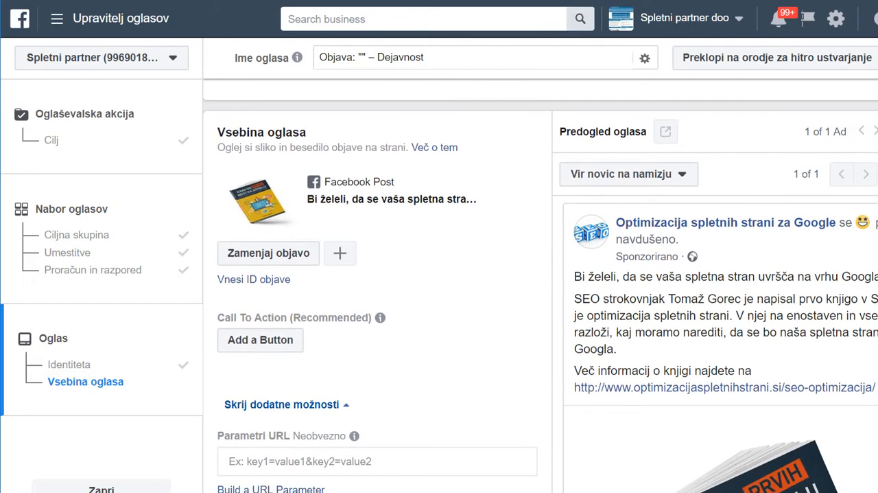
Start adding a call-to-action button to the promoted post, keeping Več informacij as the action.
scroll(540, 286, "up", 1)
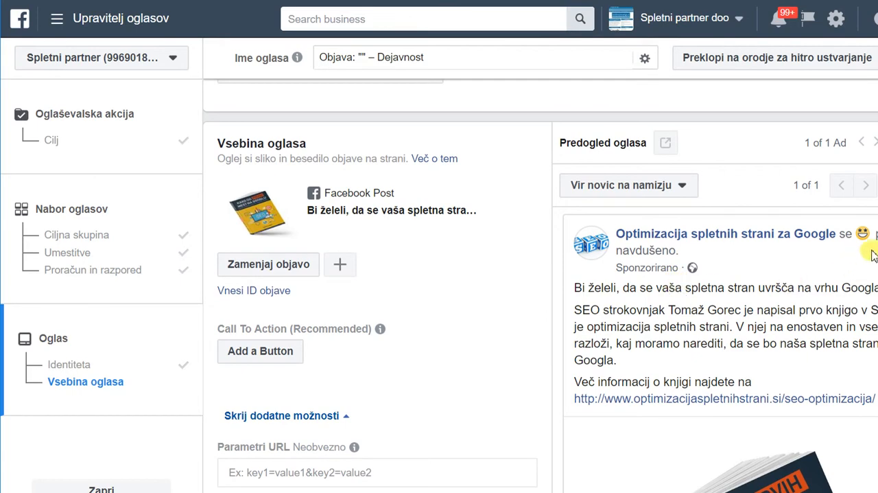
scroll(541, 285, "down", 1)
scroll(541, 285, "down", 4)
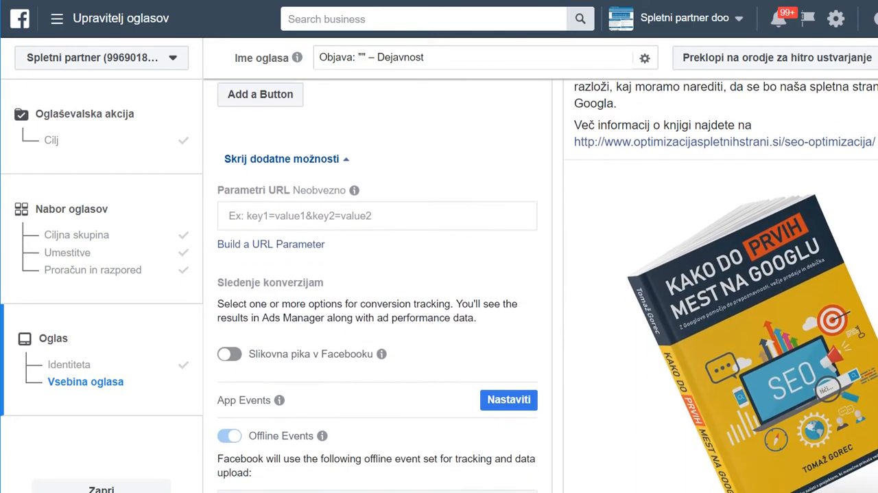
scroll(489, 140, "up", 3)
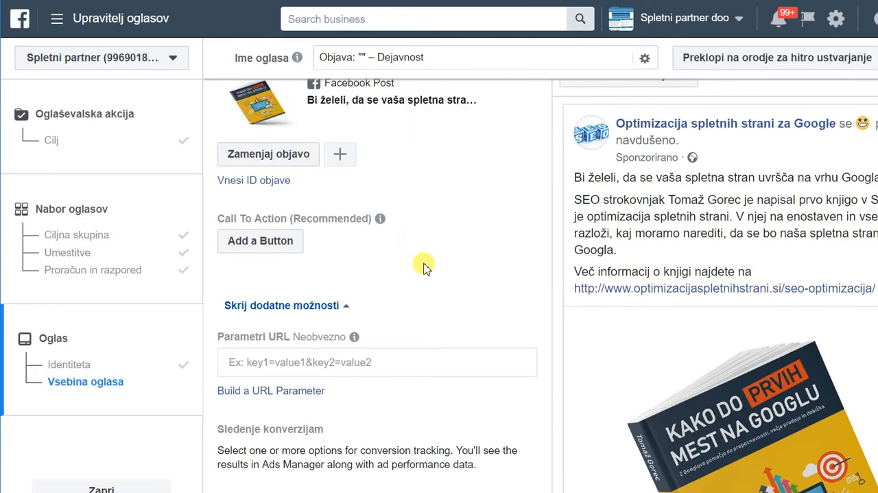
scroll(870, 236, "down", 1)
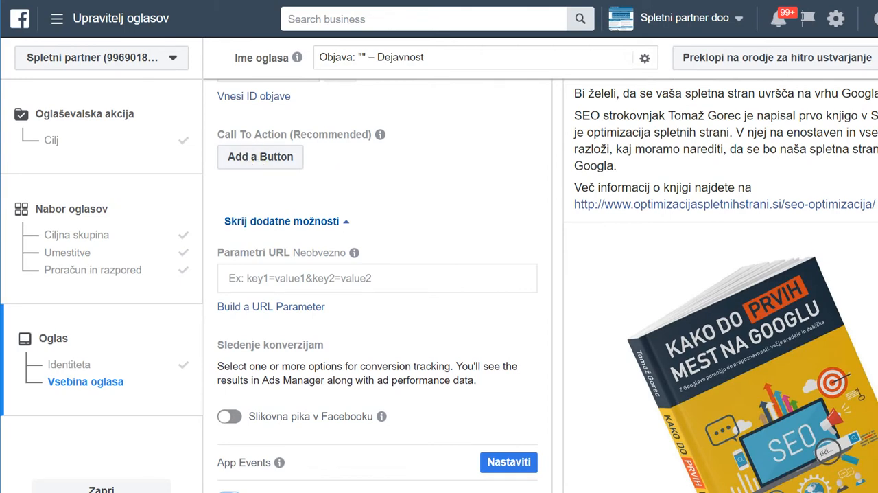
scroll(548, 284, "down", 1)
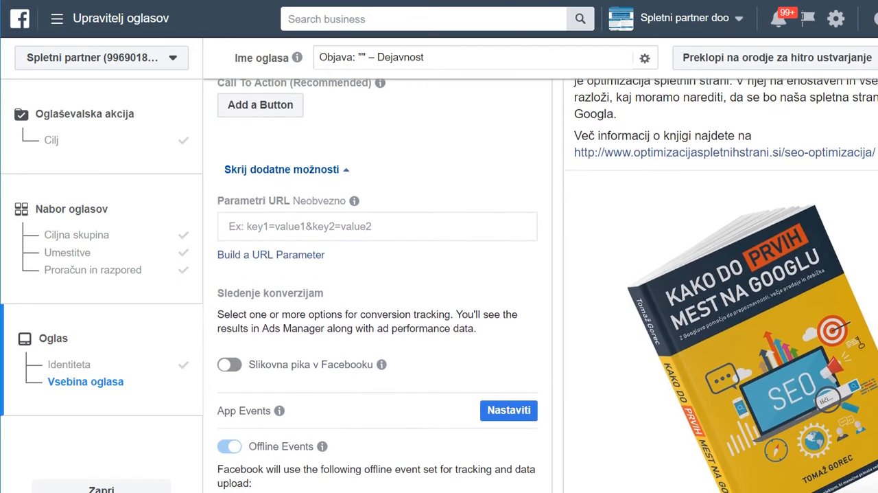
left_click(262, 105)
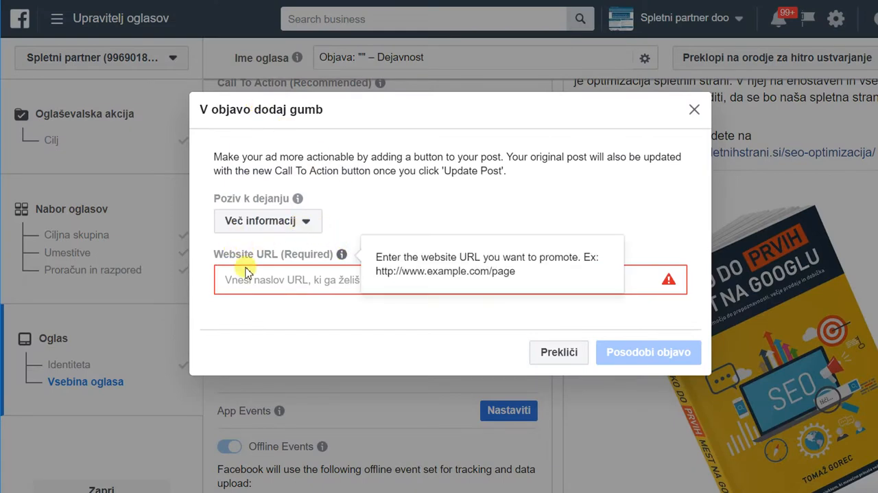
left_click(303, 230)
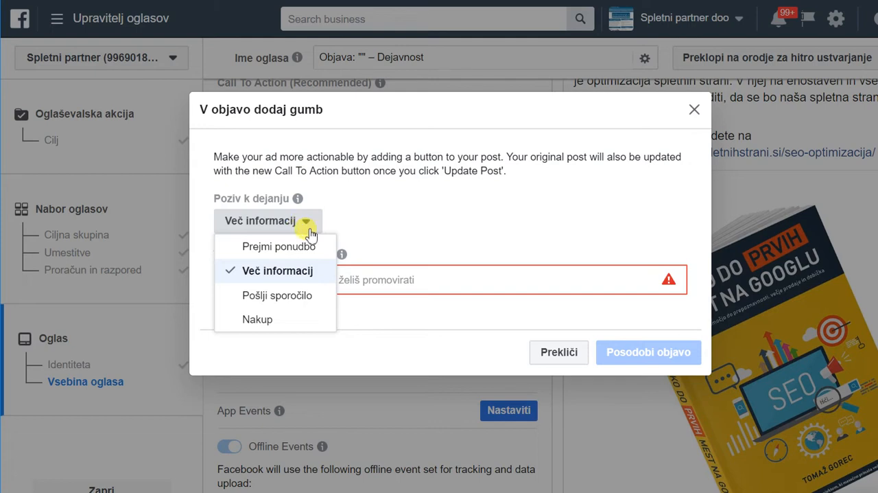
left_click(406, 280)
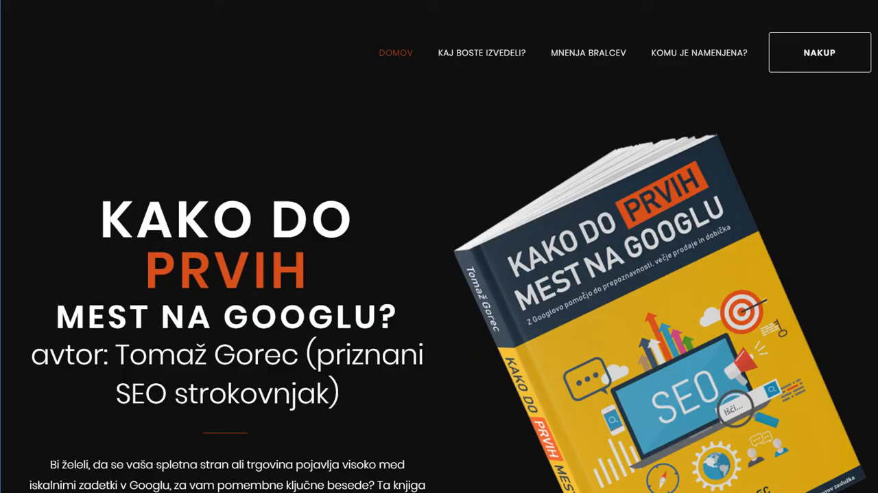
Switch to the SEO book's landing page in the browser and copy its web address.
right_click(331, 0)
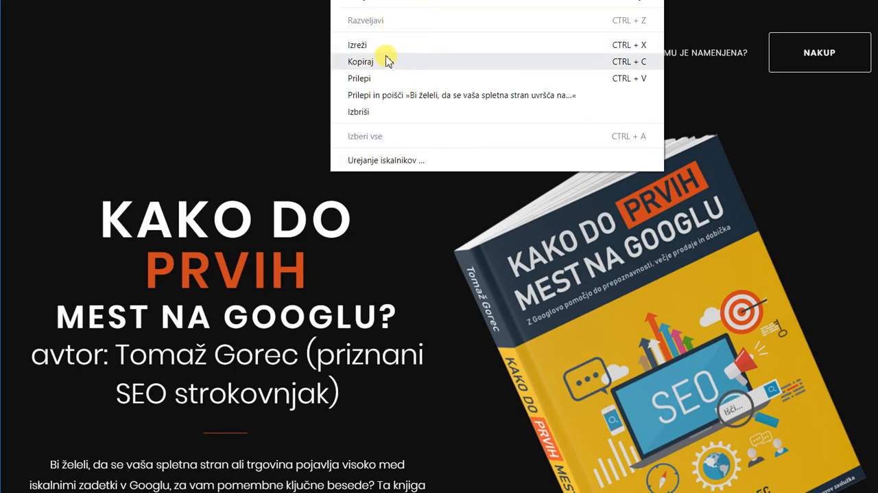
left_click(329, 492)
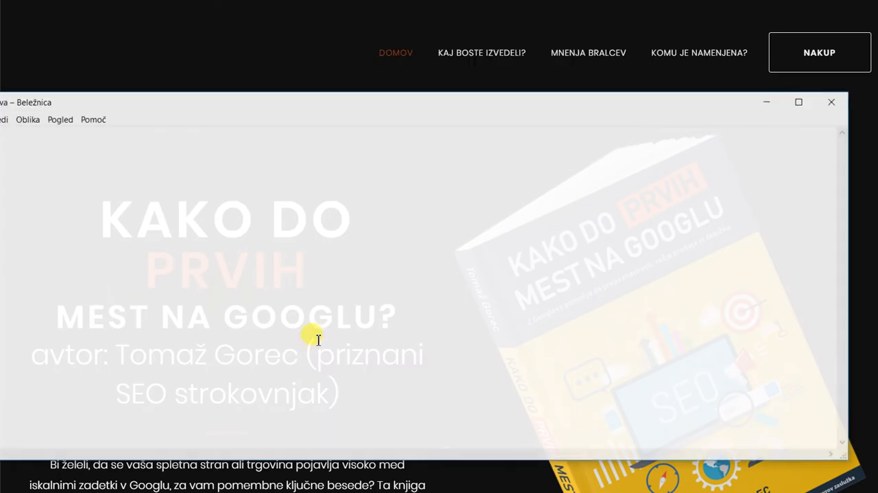
key("ctrl+v")
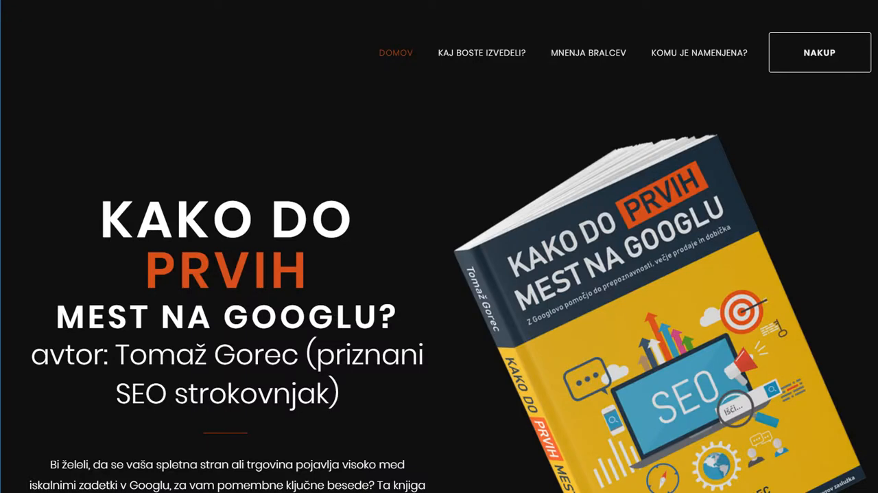
right_click(345, 1)
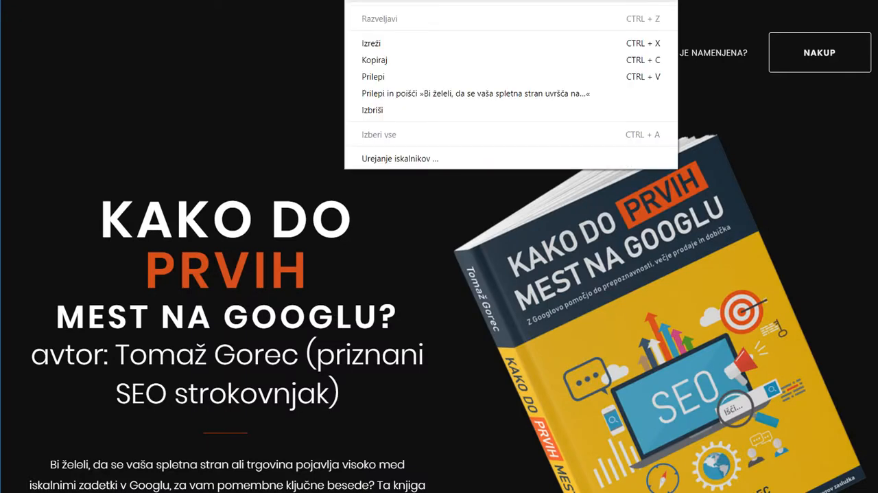
left_click(385, 59)
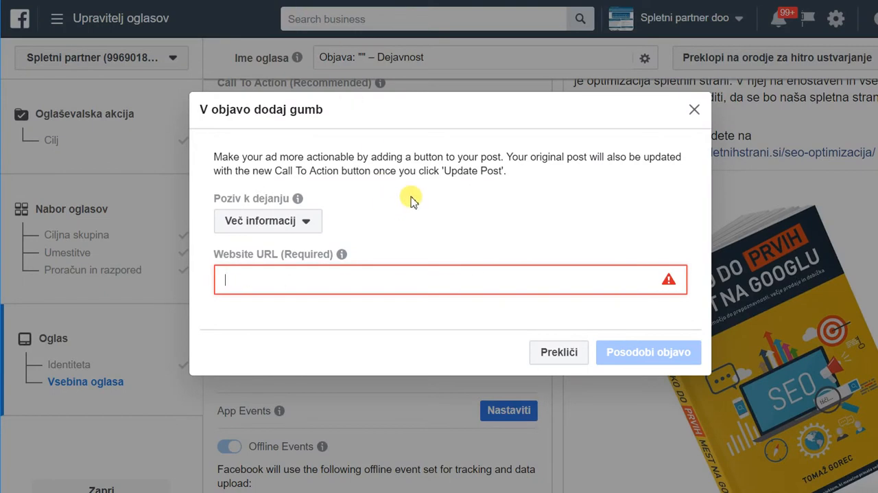
type("http://www.optimizacijaspletnihstrani.si/seo-optimizacija/")
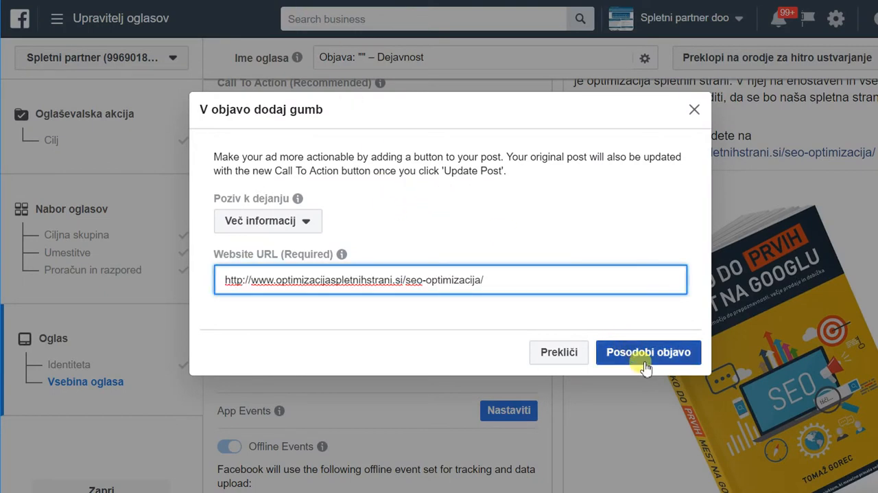
left_click(645, 360)
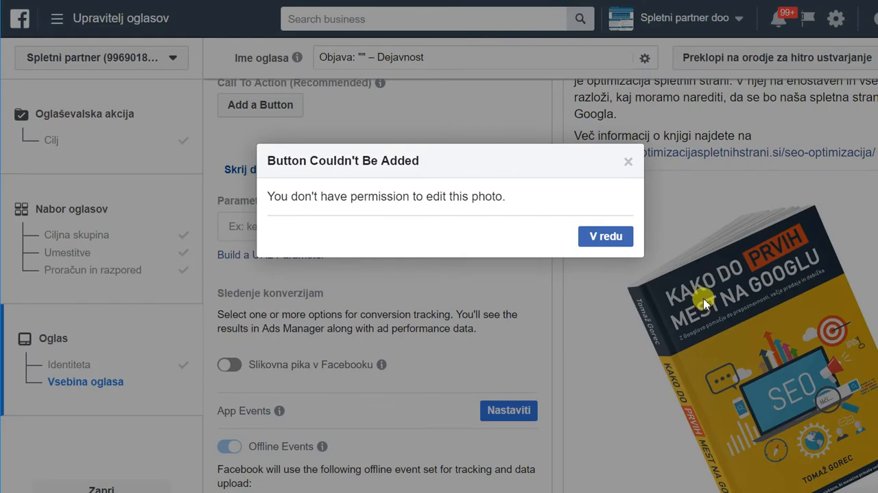
left_click(611, 236)
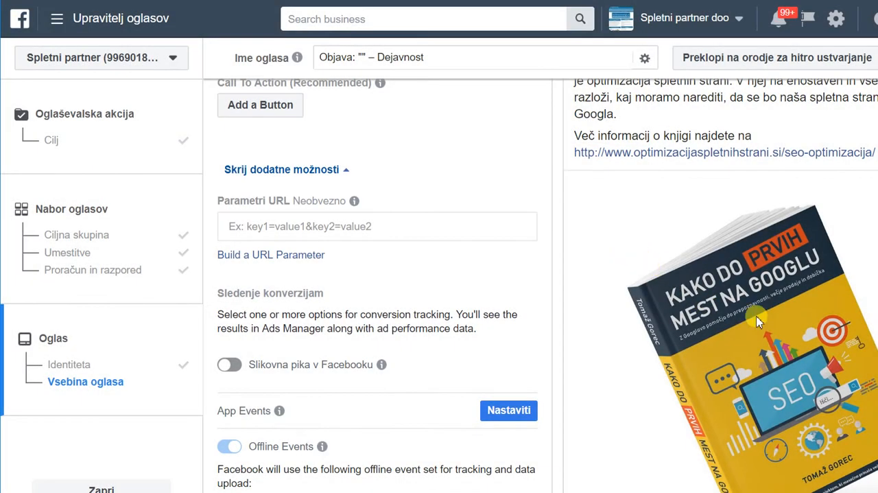
Look over the ad preview and try again to add the Več informacij button with the same website URL.
scroll(758, 322, "down", 1)
scroll(758, 323, "down", 3)
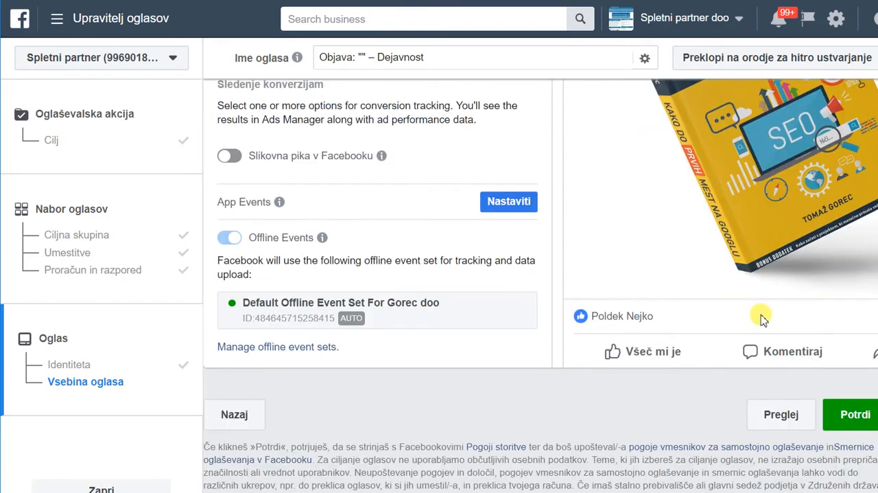
scroll(764, 317, "up", 1)
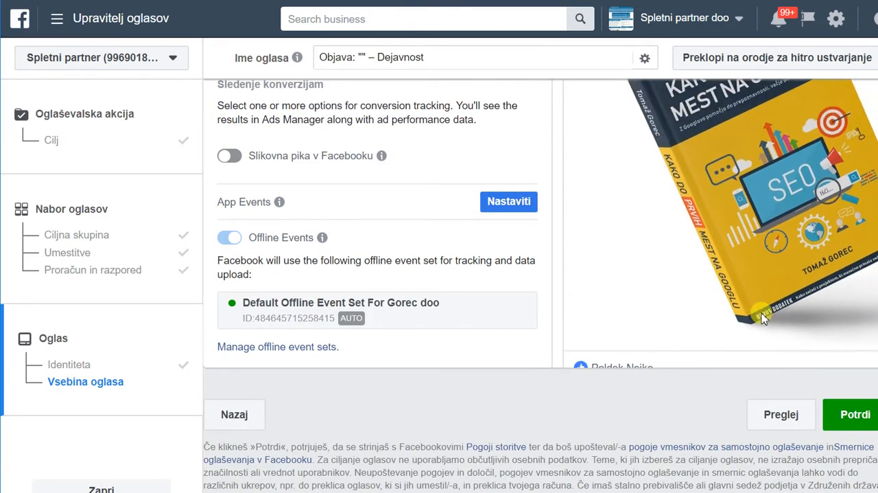
scroll(764, 317, "down", 2)
scroll(762, 313, "up", 1)
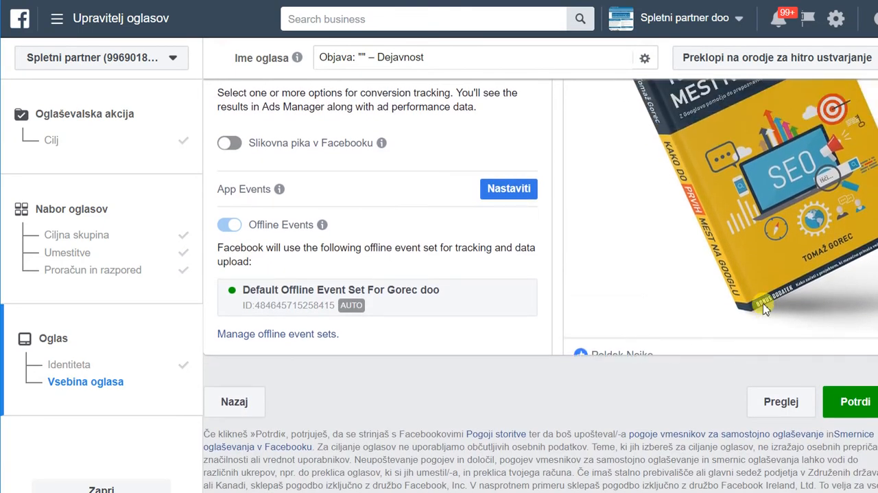
scroll(764, 309, "up", 3)
scroll(755, 294, "up", 2)
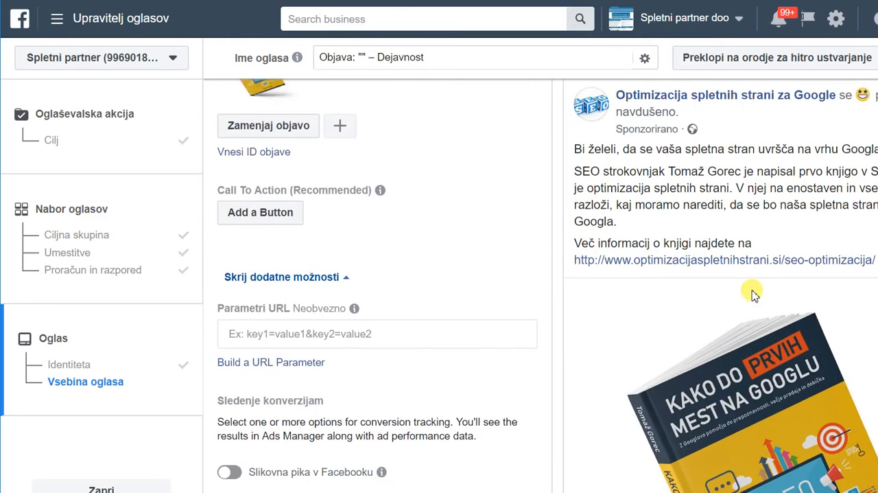
left_click(275, 234)
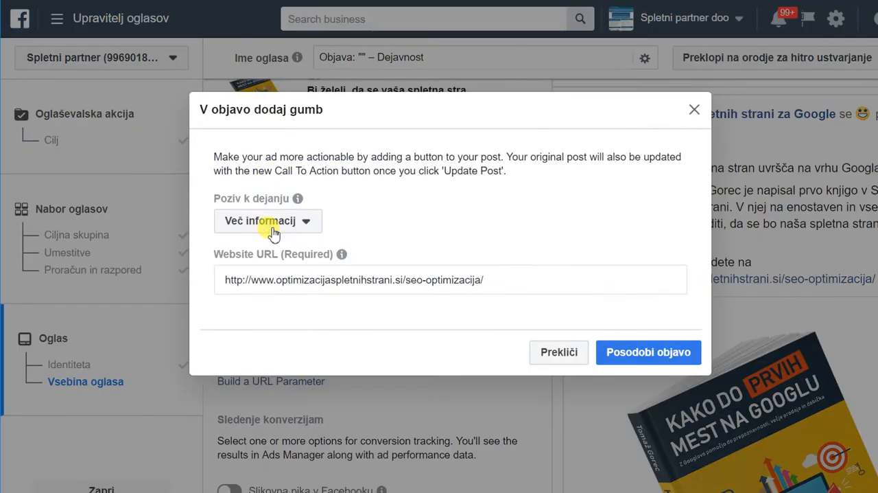
left_click(648, 352)
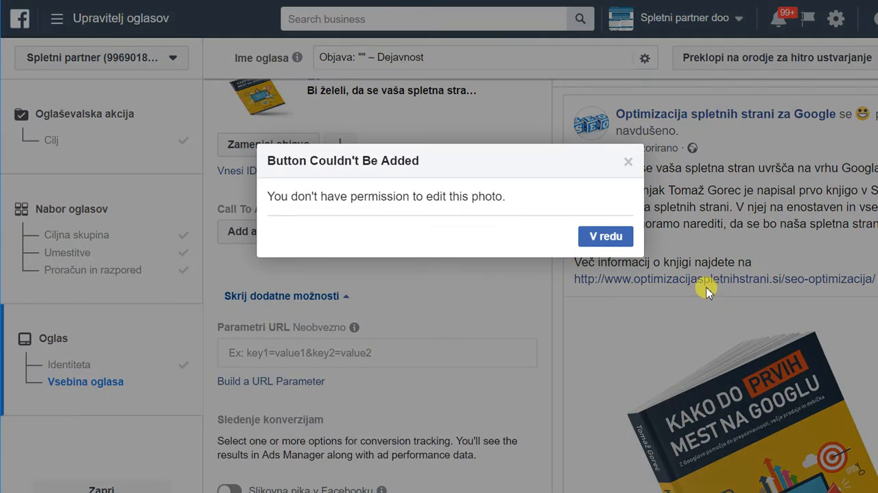
left_click(590, 239)
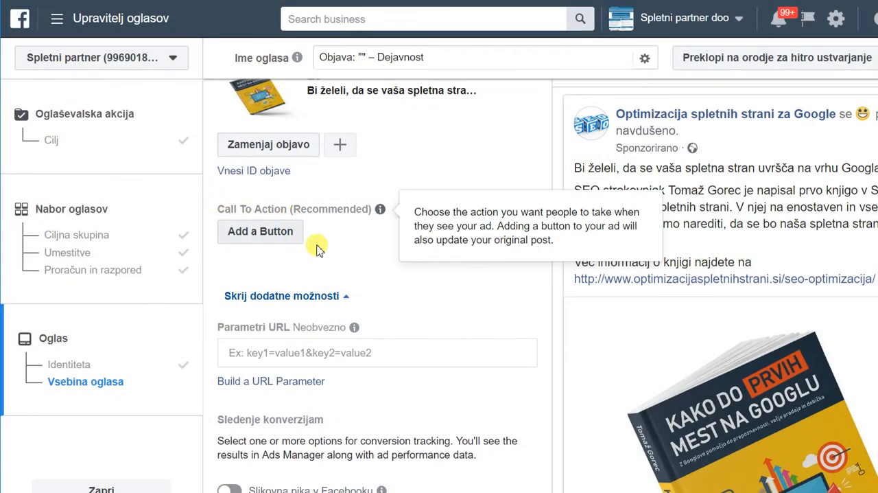
Examine the ad's URL parameters, conversion tracking options, offline event set and post preview.
scroll(373, 252, "down", 3)
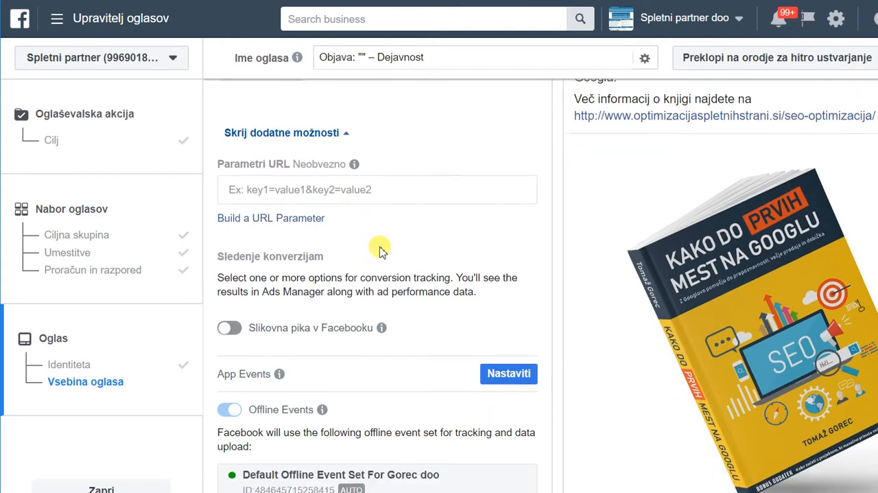
scroll(382, 250, "down", 2)
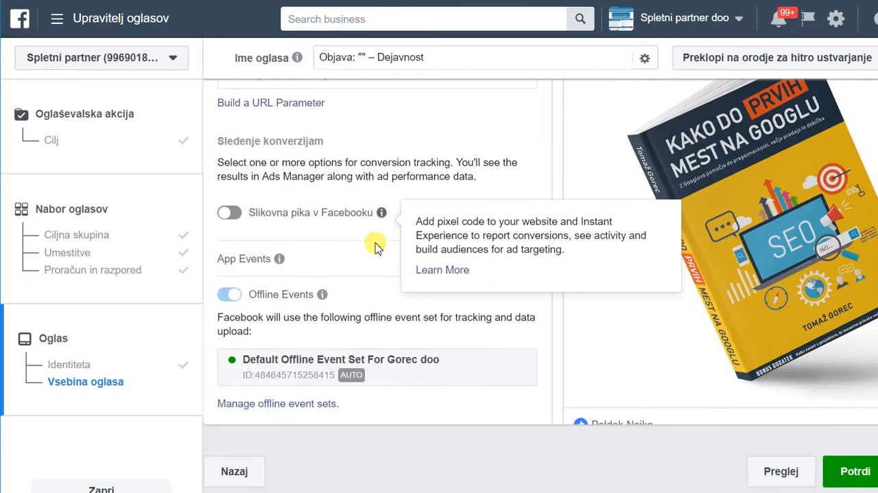
scroll(374, 244, "down", 1)
scroll(370, 238, "up", 4)
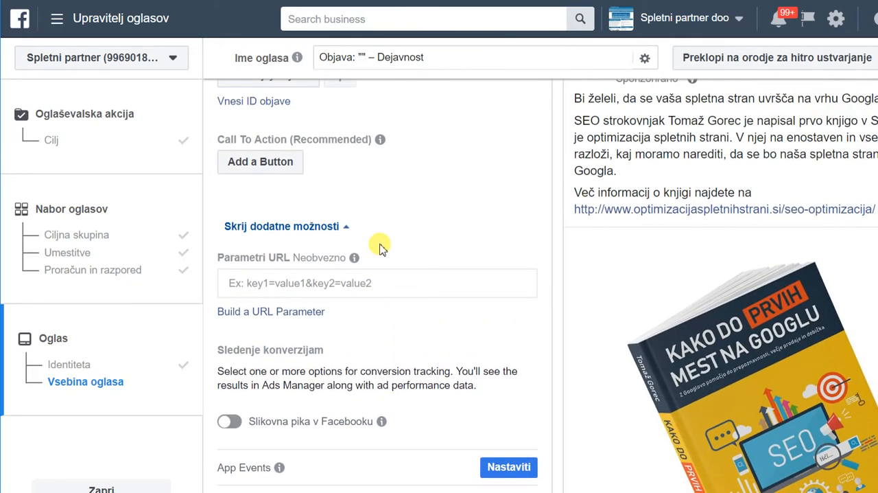
scroll(381, 243, "up", 1)
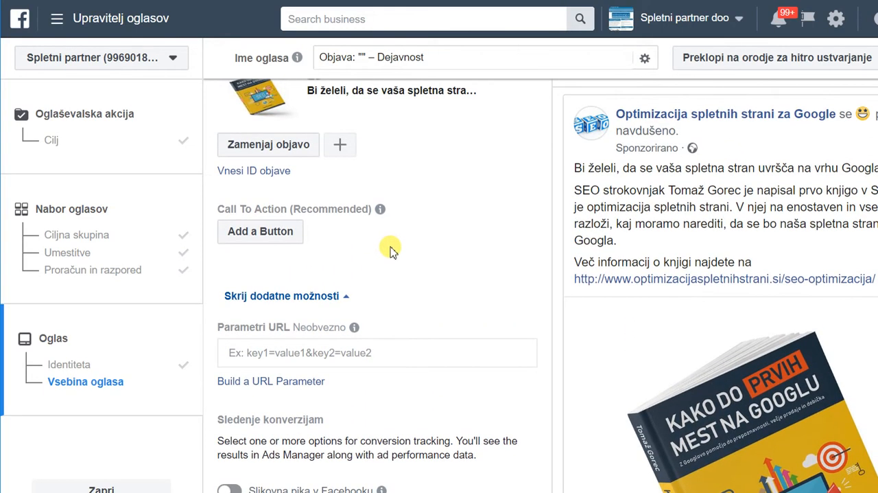
scroll(389, 251, "down", 1)
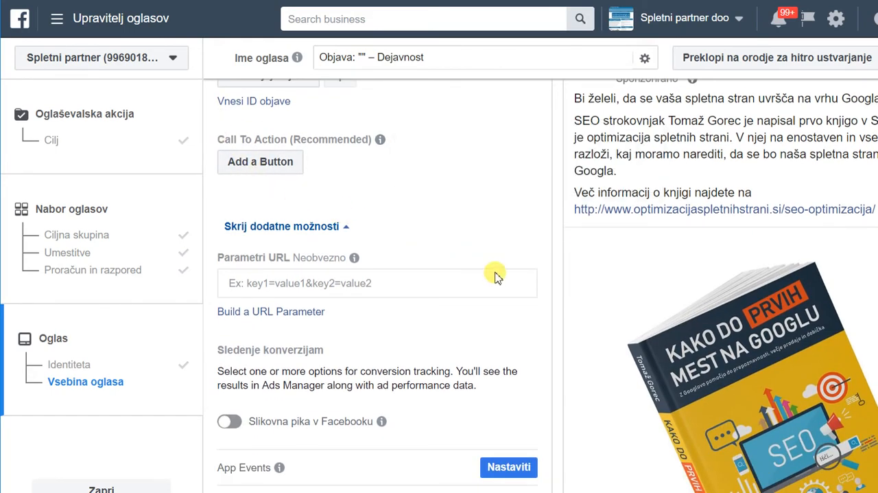
scroll(498, 275, "down", 4)
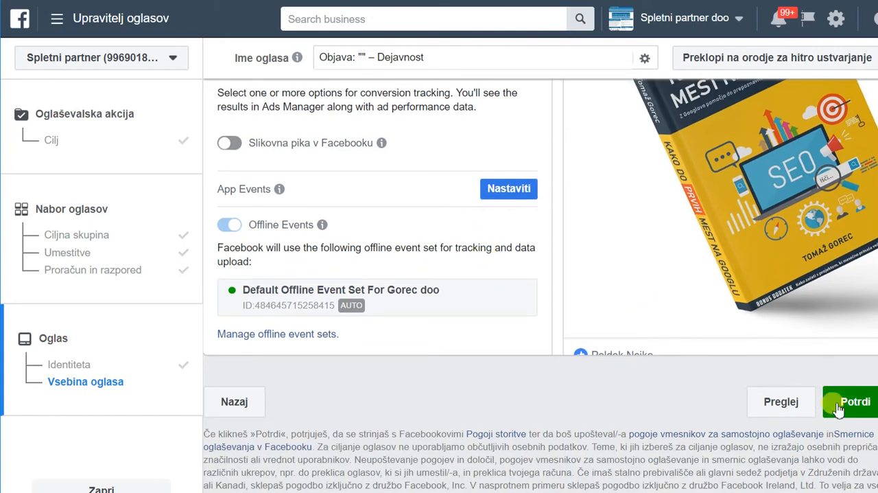
scroll(603, 288, "up", 1)
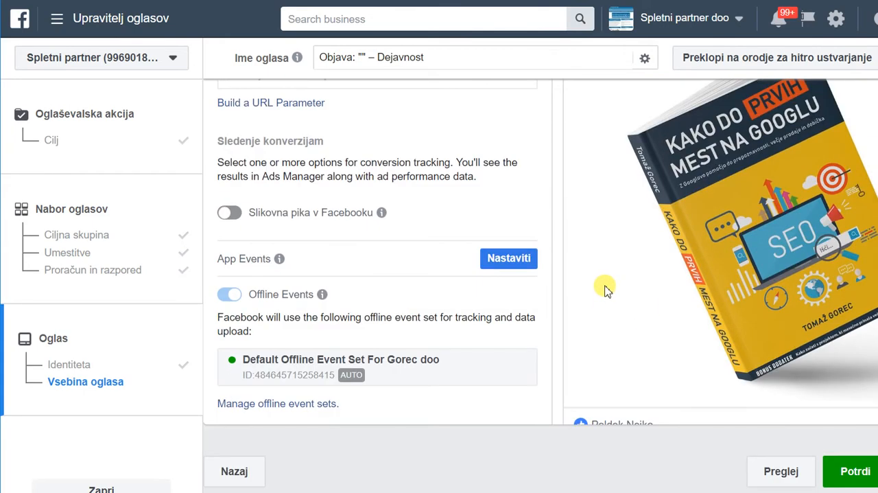
scroll(606, 289, "up", 2)
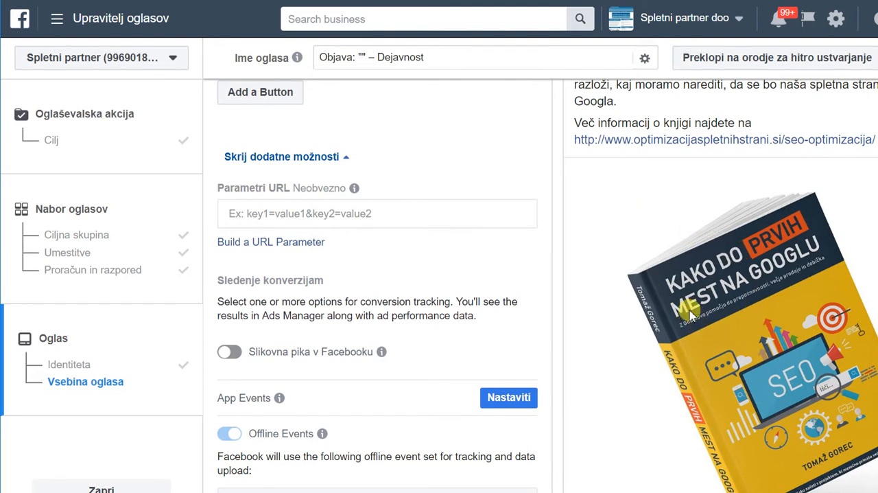
scroll(669, 240, "down", 2)
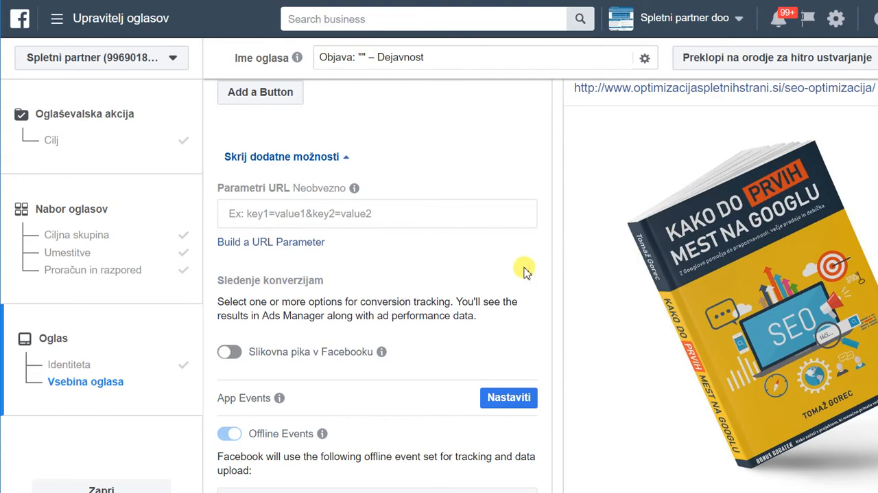
scroll(524, 270, "down", 3)
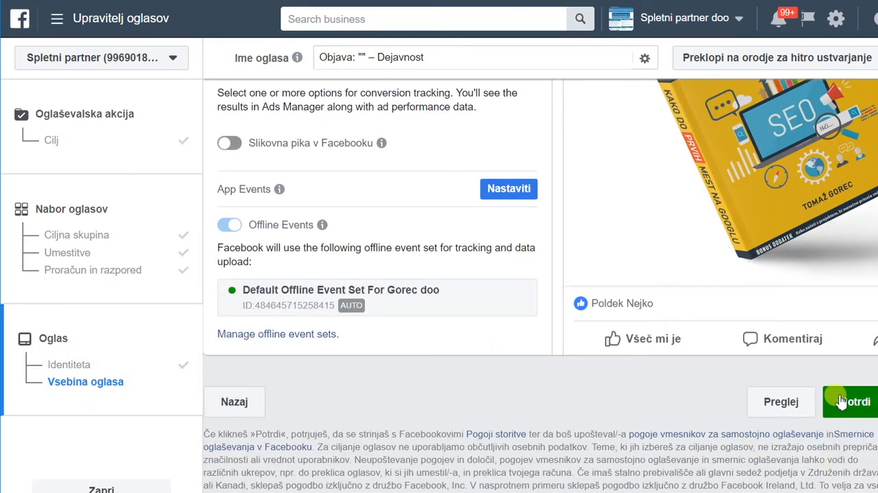
Check the ad's book image in the preview once more and submit the campaign without a call-to-action button.
scroll(748, 240, "up", 2)
scroll(748, 240, "up", 2)
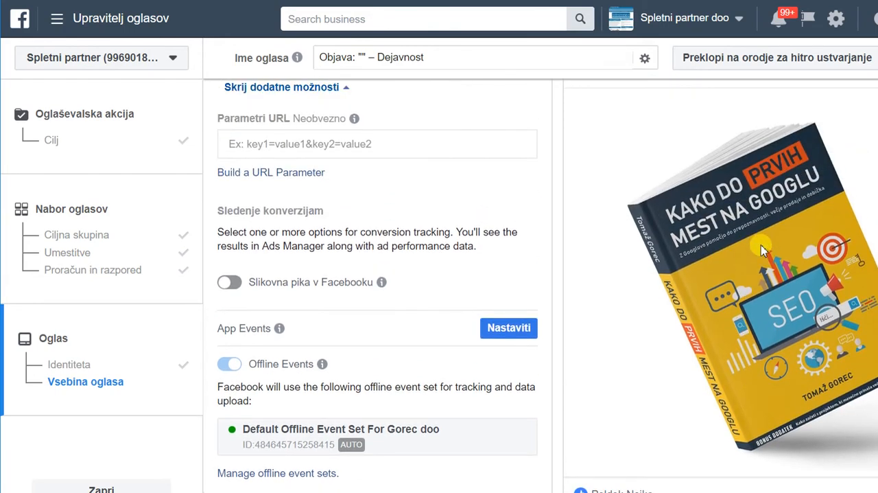
scroll(693, 199, "down", 1)
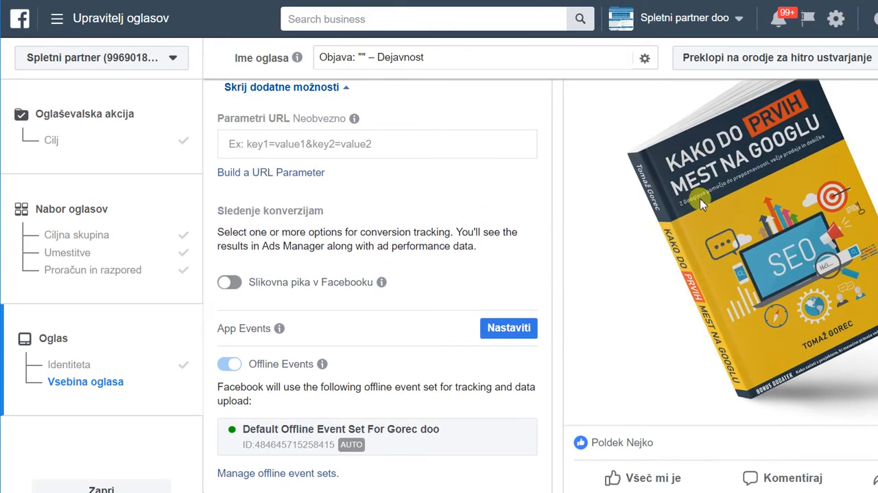
scroll(676, 288, "down", 2)
scroll(673, 304, "down", 1)
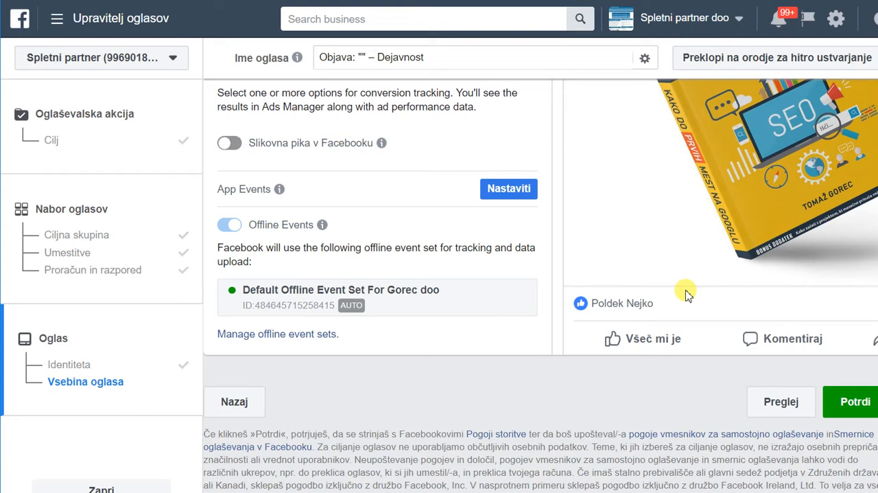
left_click(848, 404)
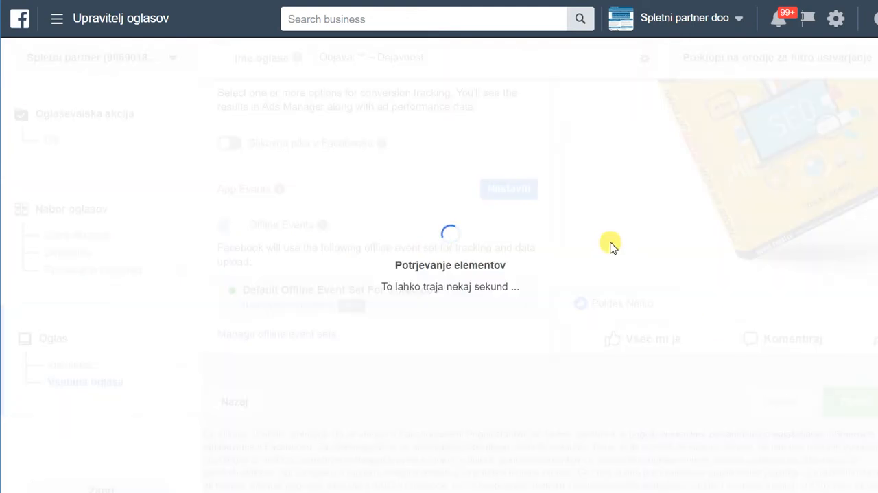
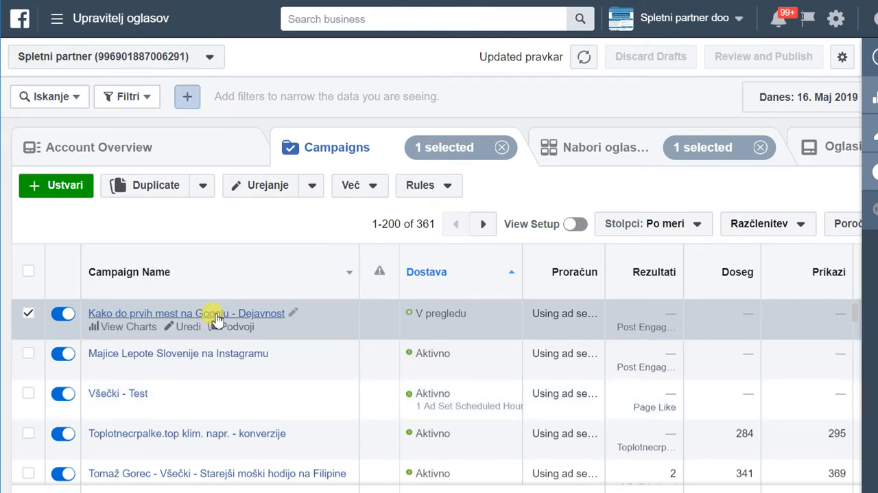
Duplicate the SI - 25-45 ad set once into the existing campaign Kako do prvih mest na Googlu - Dejavnost.
left_click(278, 312)
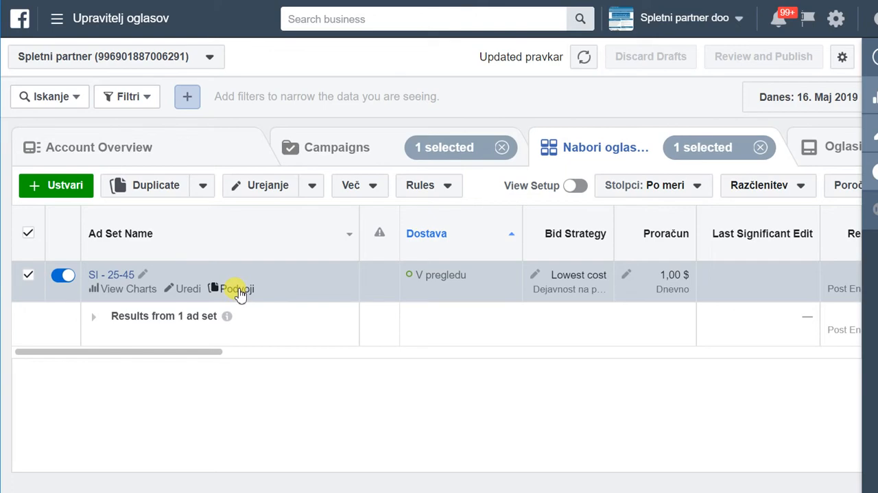
left_click(239, 289)
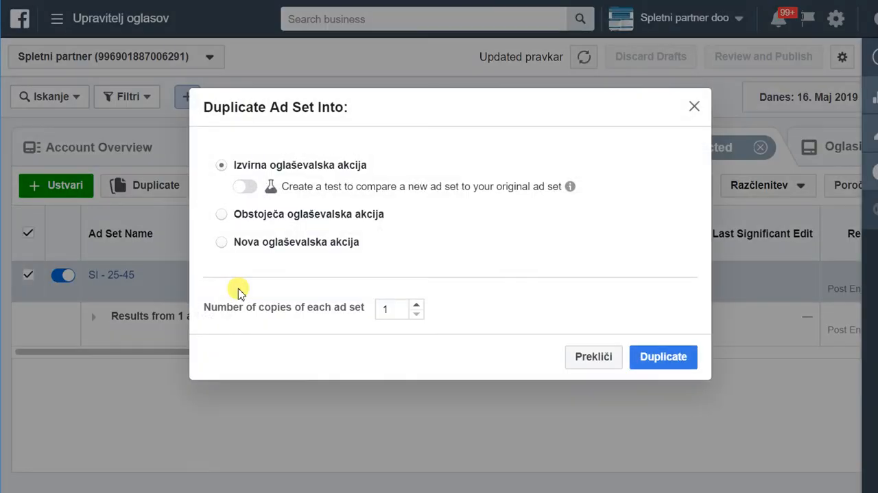
left_click(221, 215)
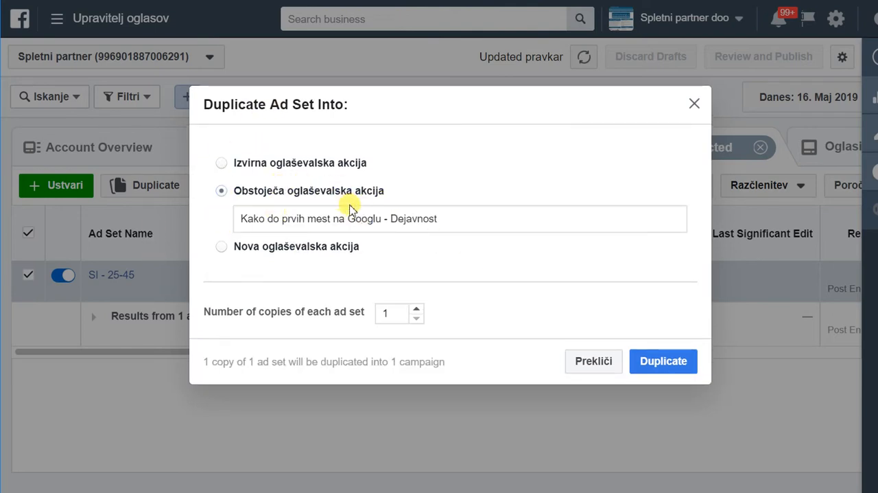
left_click(661, 363)
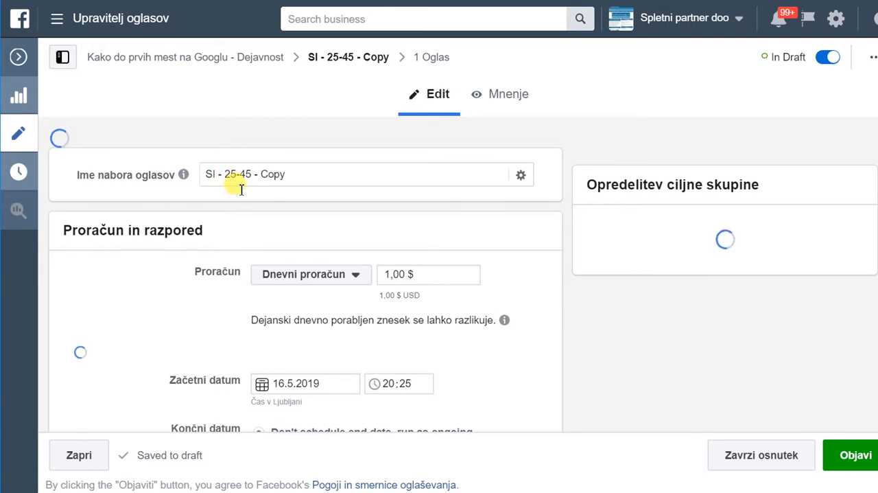
Rename the duplicated ad set as SI - Z 25-45.
left_click(227, 156)
type("Z")
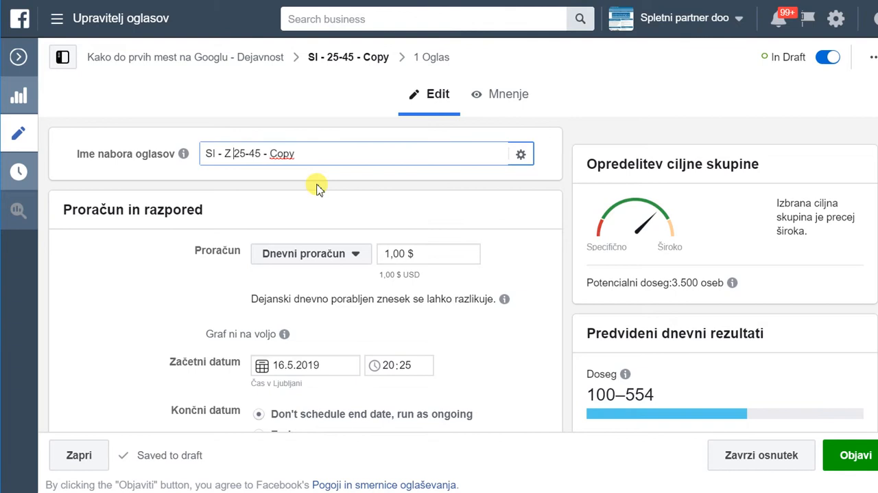
left_click(319, 157)
key("BackSpace")
key("BackSpace")
key("BackSpace")
key("BackSpace")
key("BackSpace")
key("BackSpace")
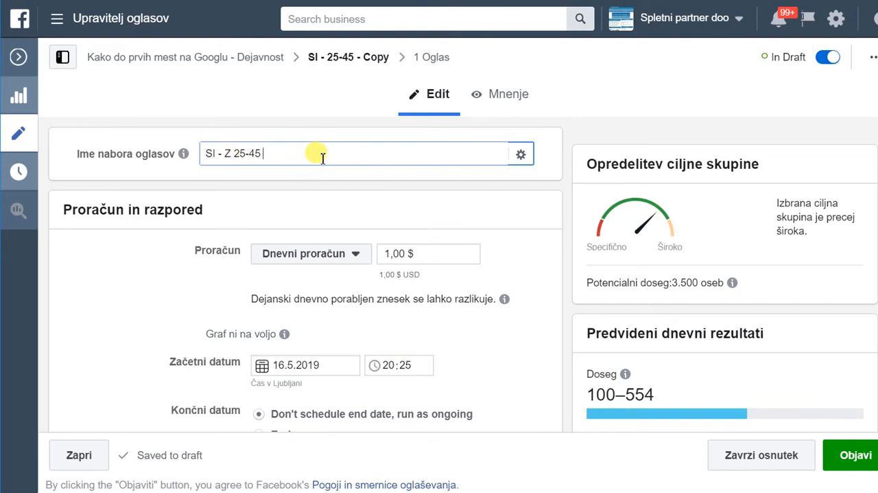
Set the duplicated ad set's audience gender to Ženske, then publish it and close the editor.
scroll(320, 218, "down", 10)
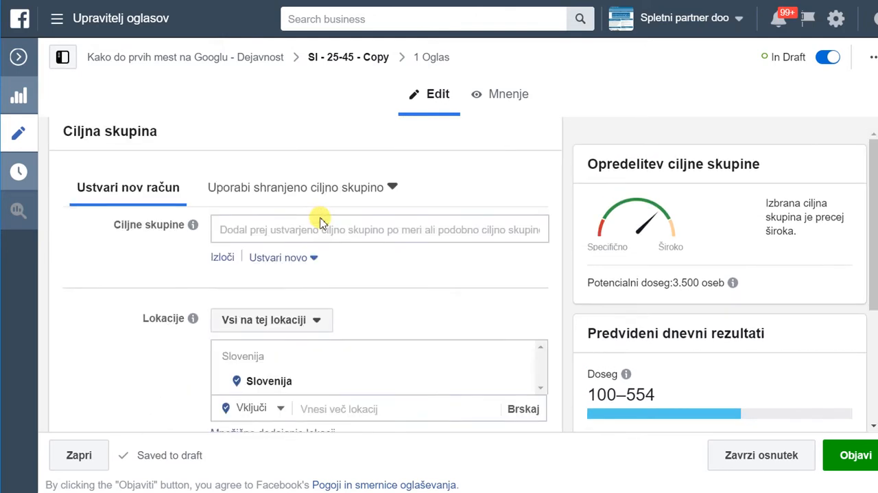
scroll(323, 218, "down", 1)
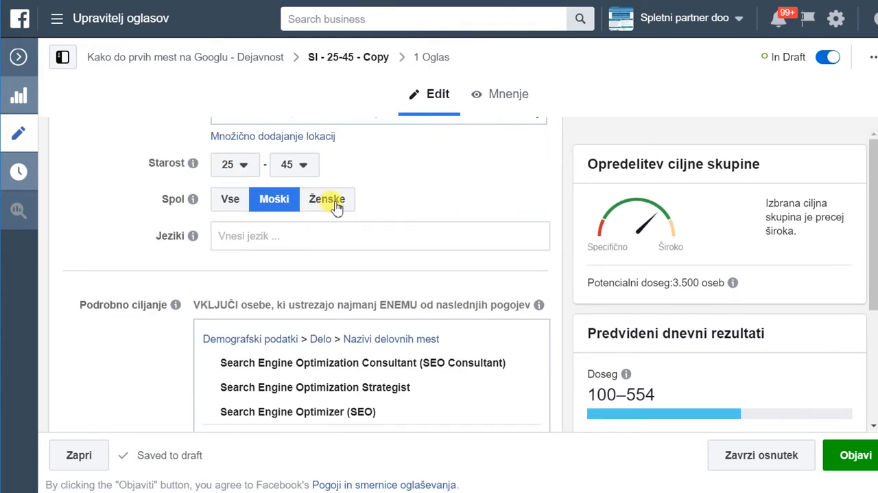
left_click(337, 201)
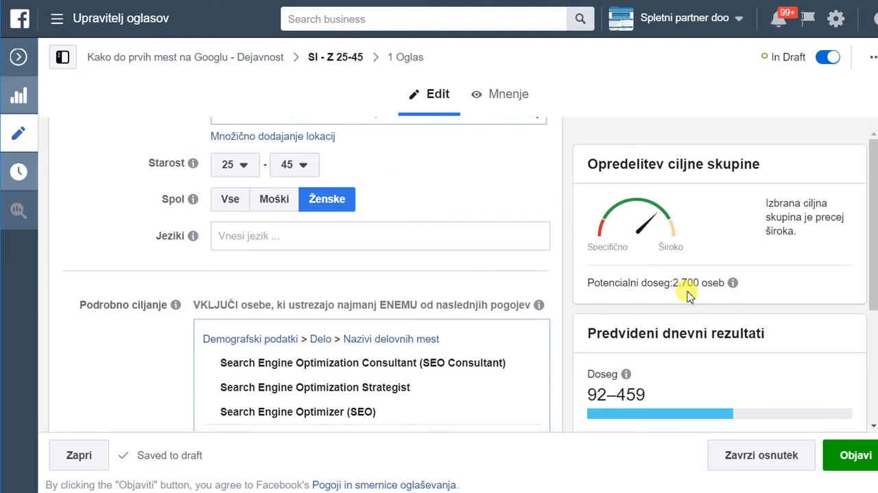
left_click(858, 460)
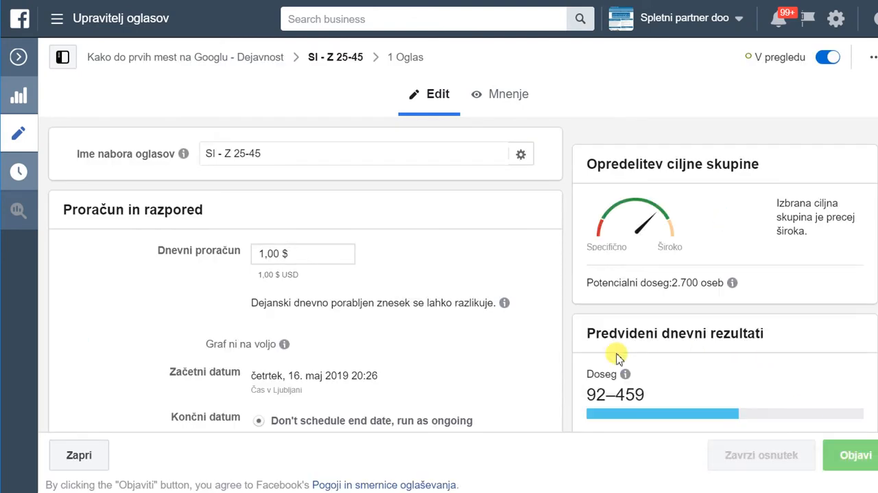
left_click(86, 455)
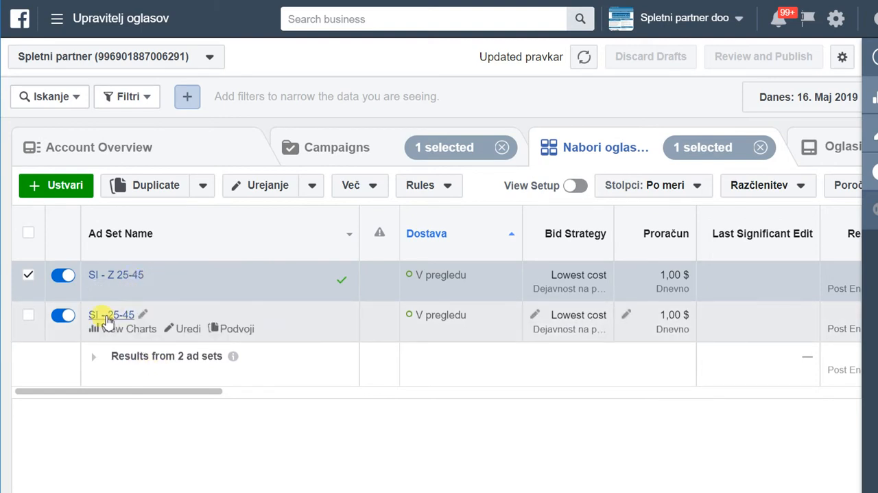
Rename the original SI - 25-45 ad set as SI - M 25-45 and publish the change.
left_click(143, 315)
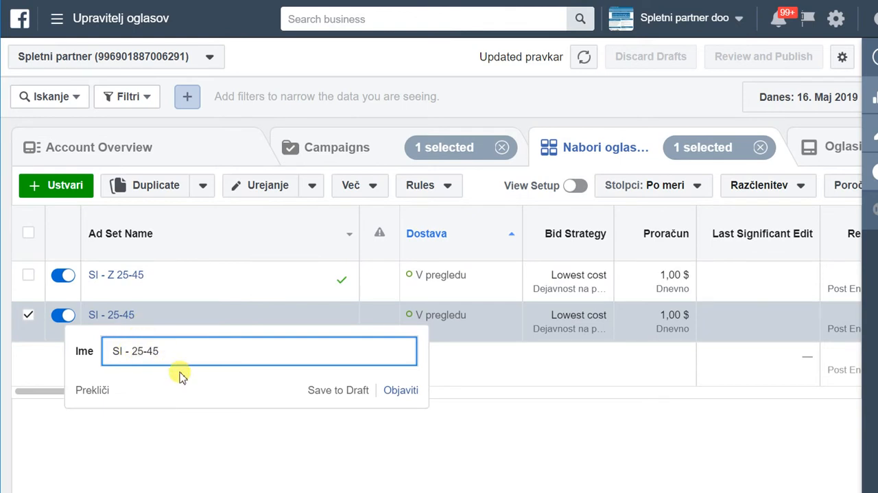
type("M")
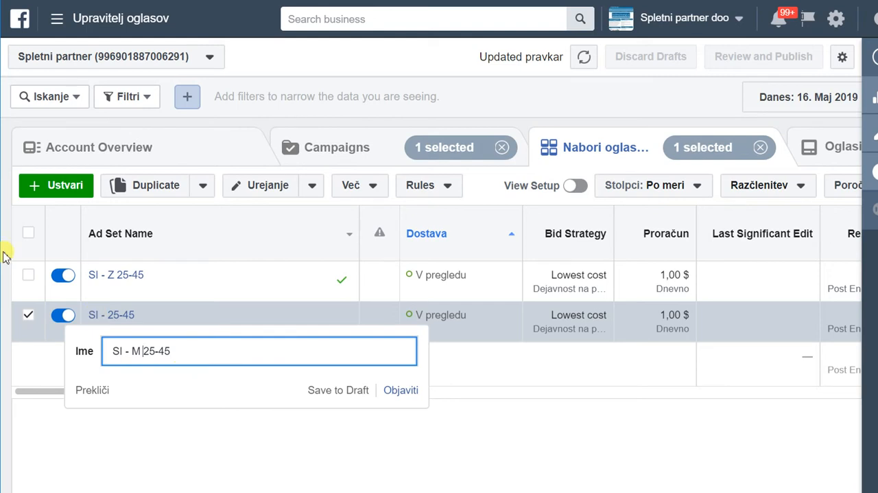
left_click(217, 352)
key("Return")
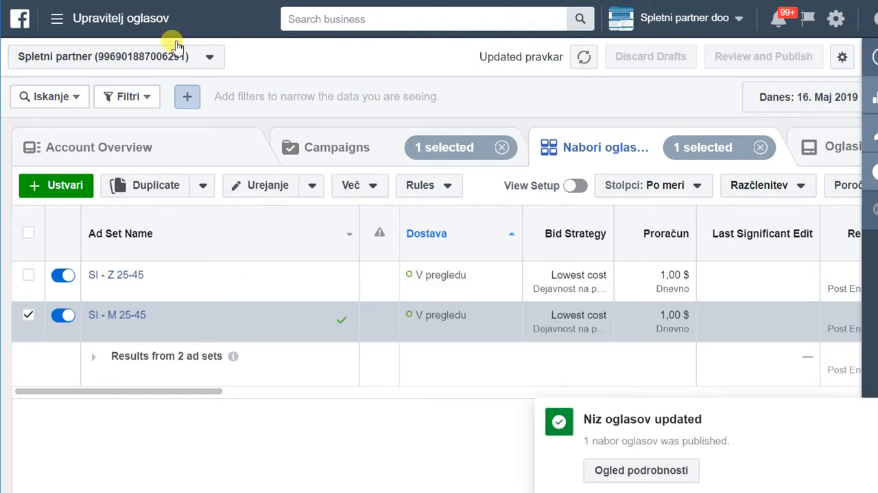
Start a new campaign from the campaign overview and choose Promet as its marketing objective.
left_click(317, 149)
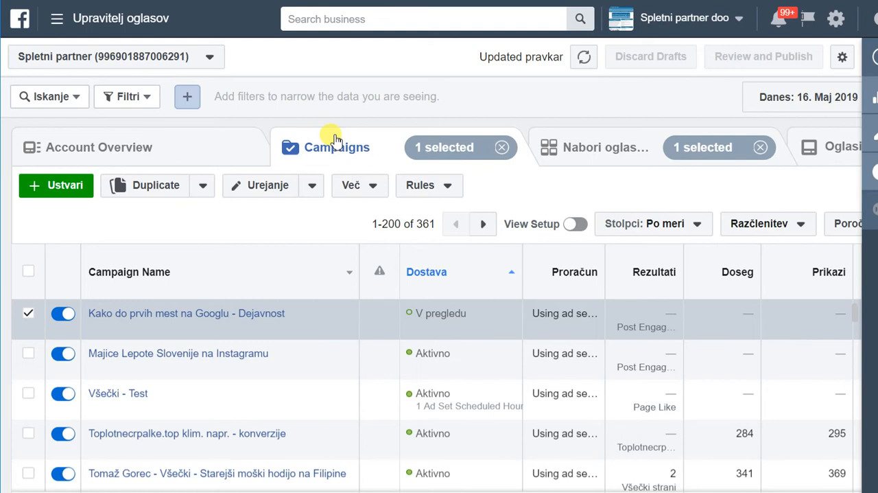
left_click(55, 193)
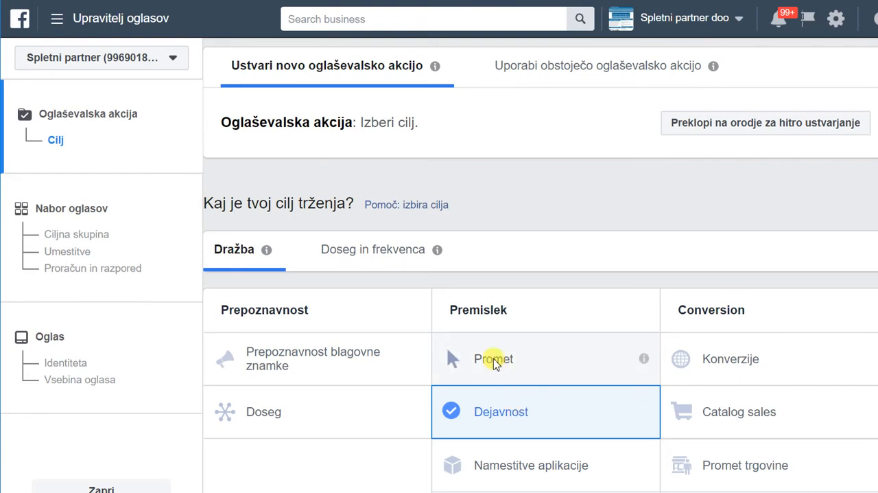
left_click(497, 360)
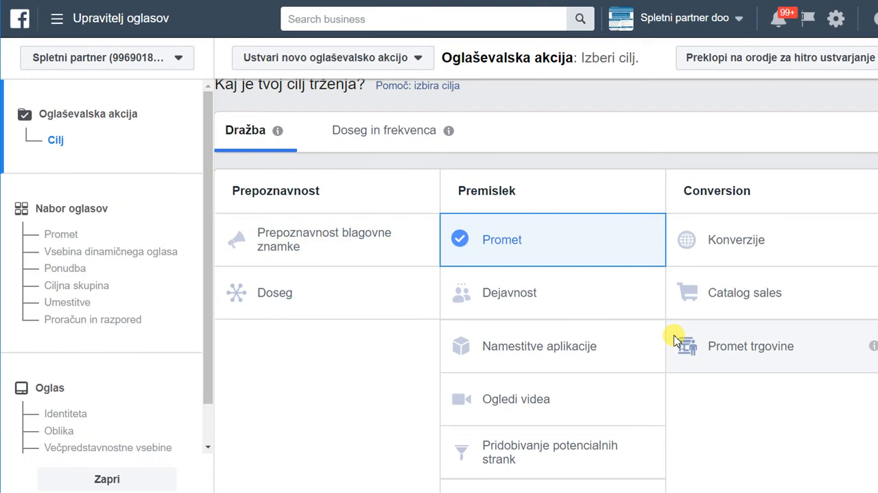
scroll(566, 227, "down", 6)
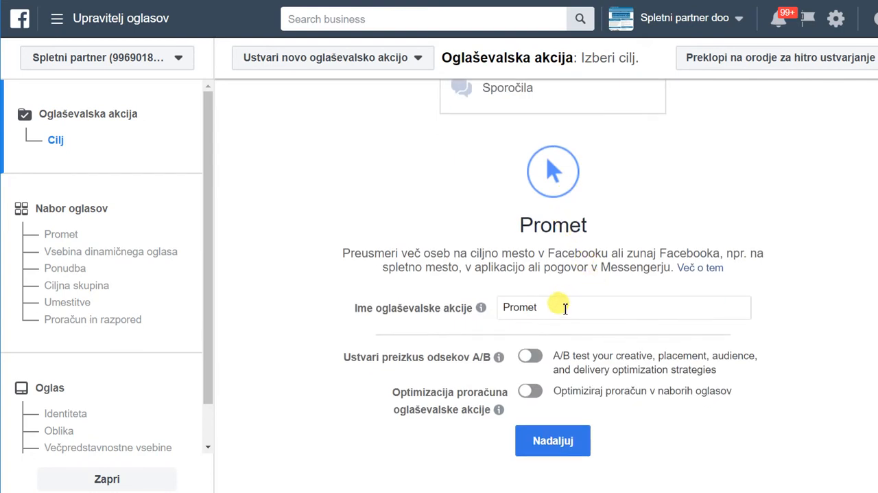
Name the campaign Kako do prvih mest na Googlu - Promet and continue to the ad set settings.
left_click_drag(563, 306, 486, 287)
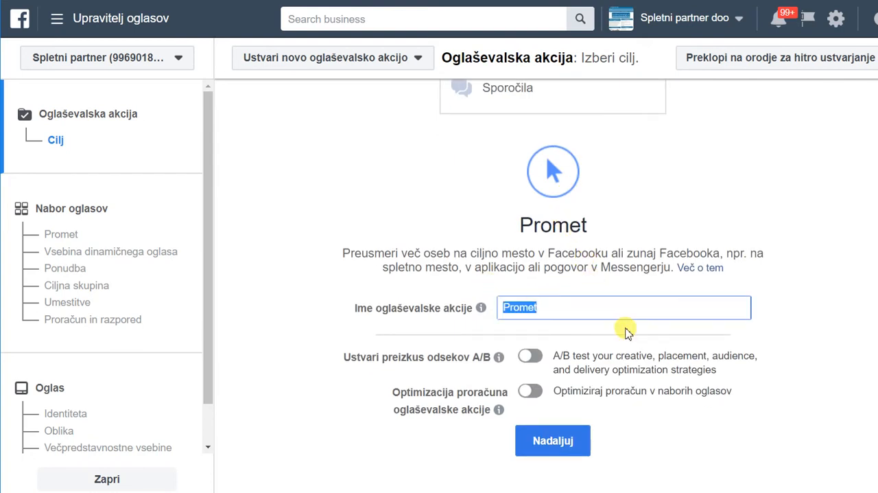
type("Kako do pr")
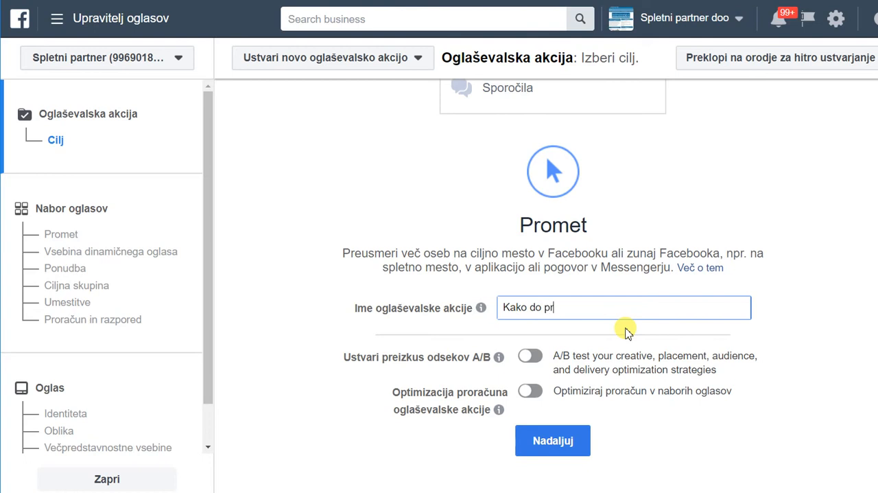
type("vih mest na googlu ")
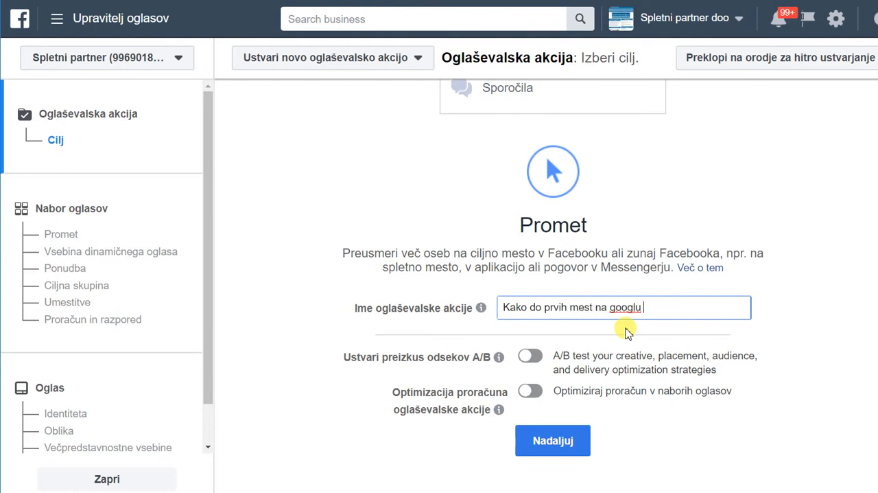
type("- Promet")
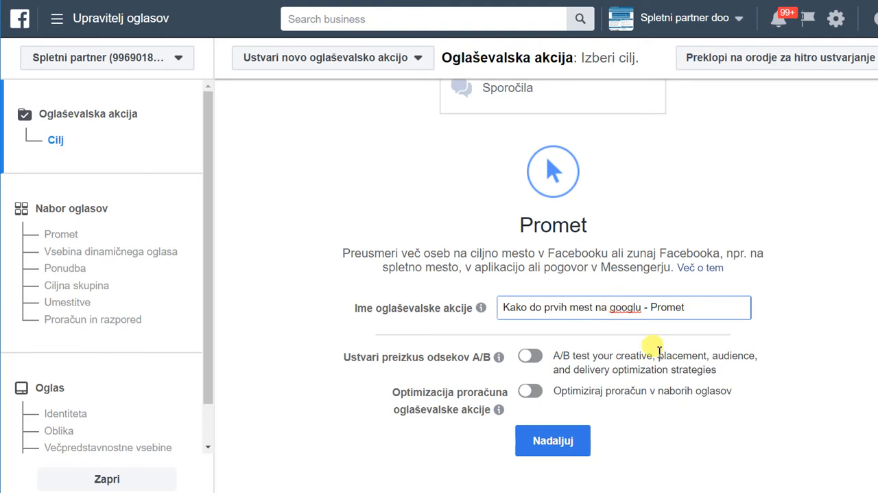
key("BackSpace")
type("G")
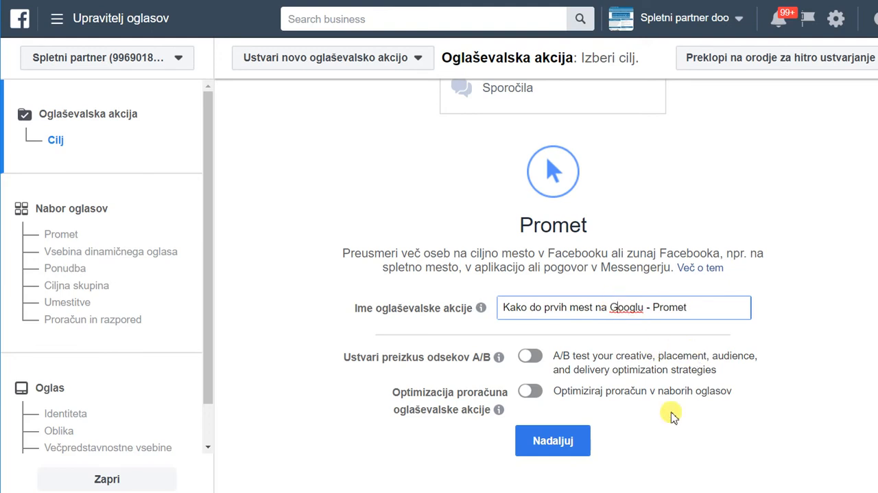
left_click(559, 443)
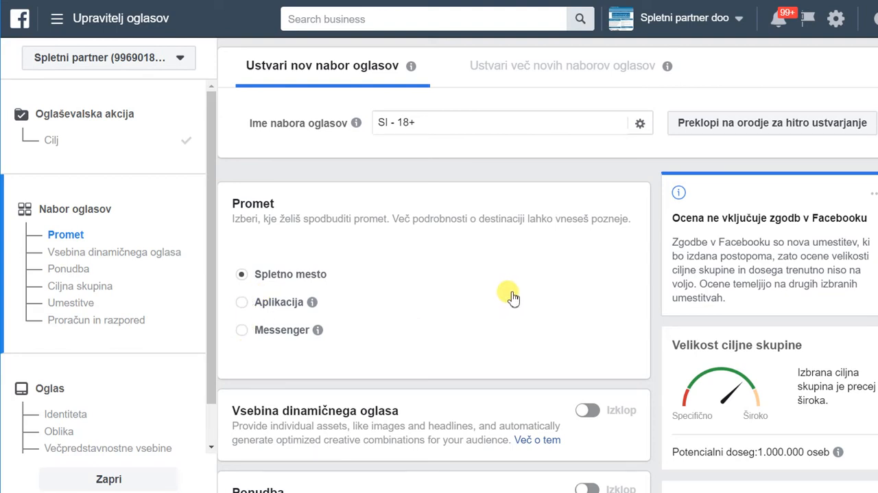
Look over the traffic, dynamic creative and offer options, and remove Slovenija from the audience locations.
scroll(514, 297, "down", 5)
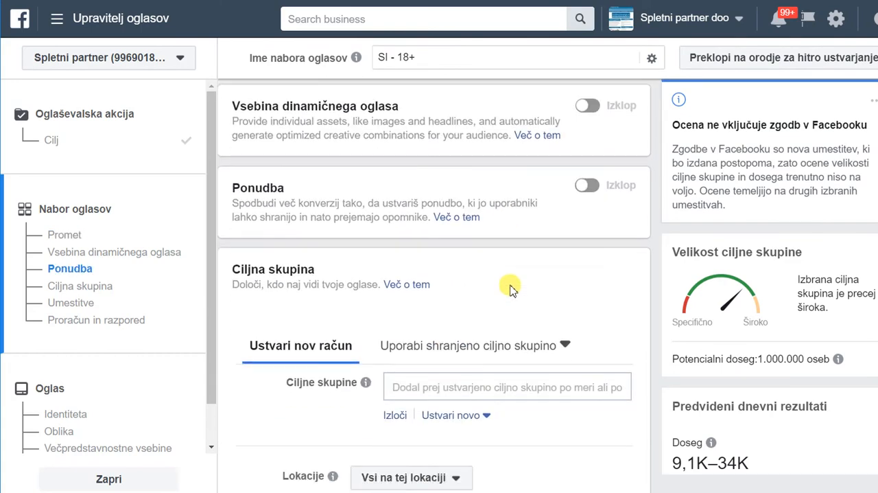
scroll(510, 287, "up", 2)
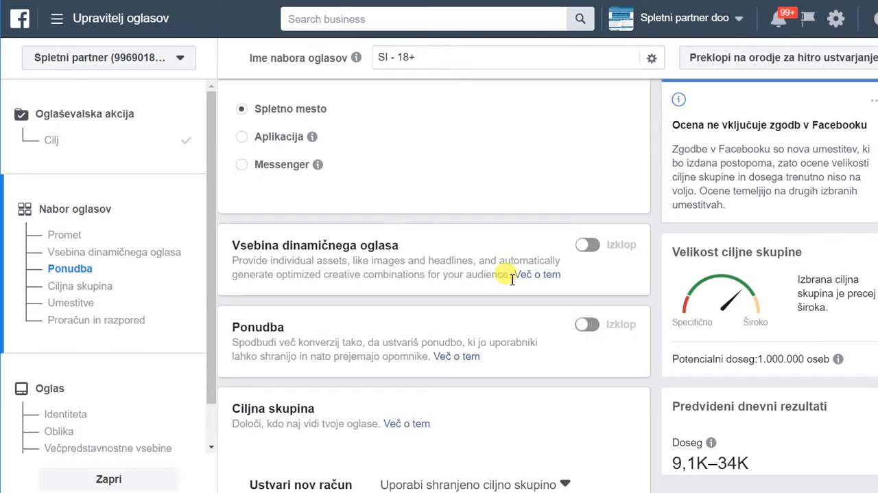
scroll(511, 278, "down", 4)
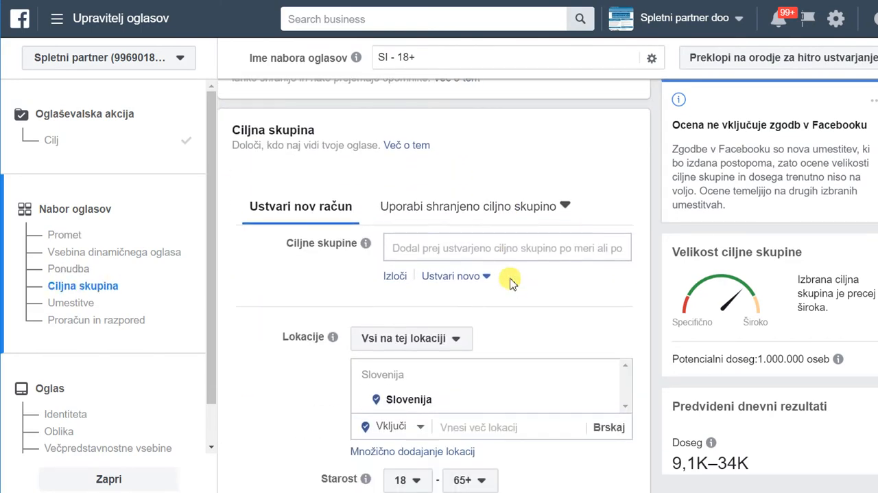
scroll(510, 278, "up", 1)
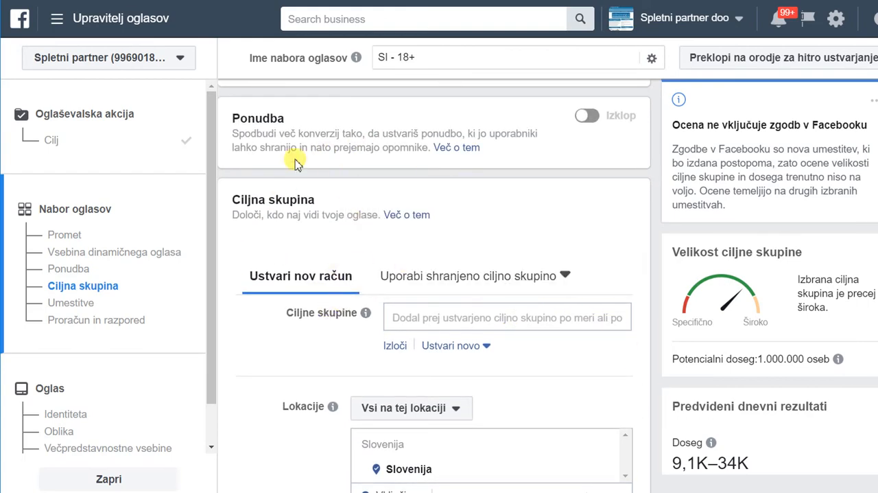
scroll(327, 274, "down", 2)
scroll(508, 298, "down", 2)
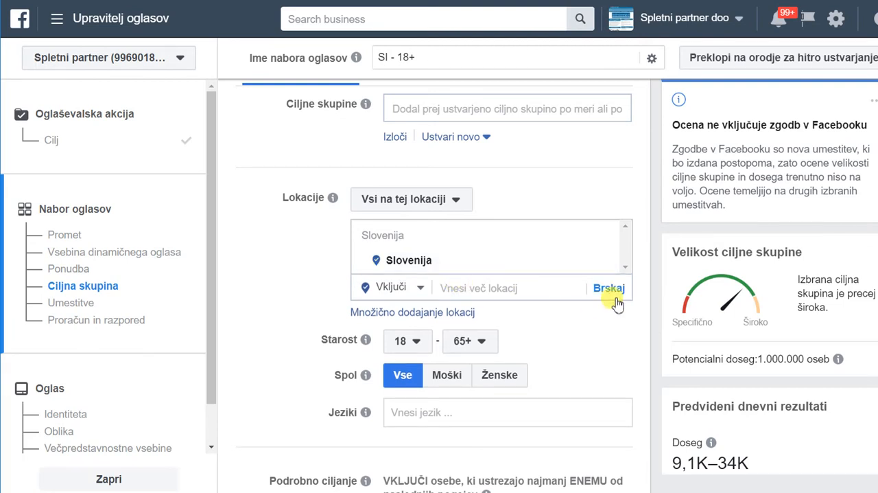
mouse_move(610, 265)
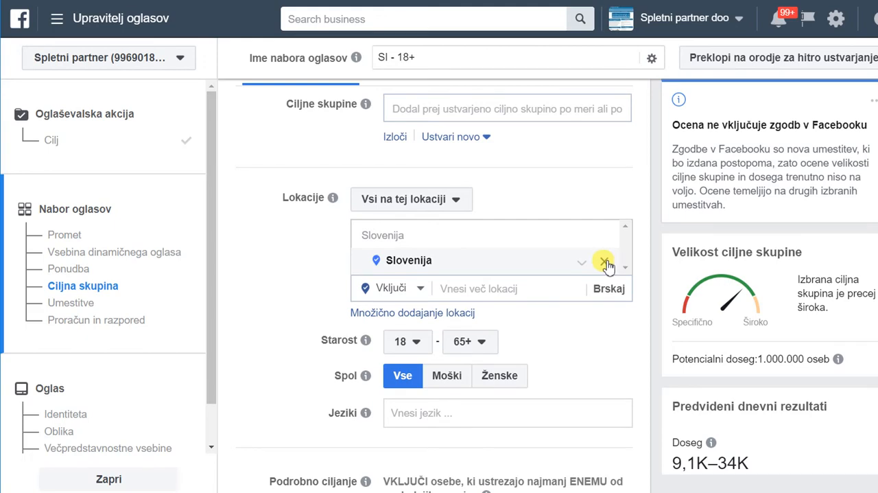
left_click(606, 262)
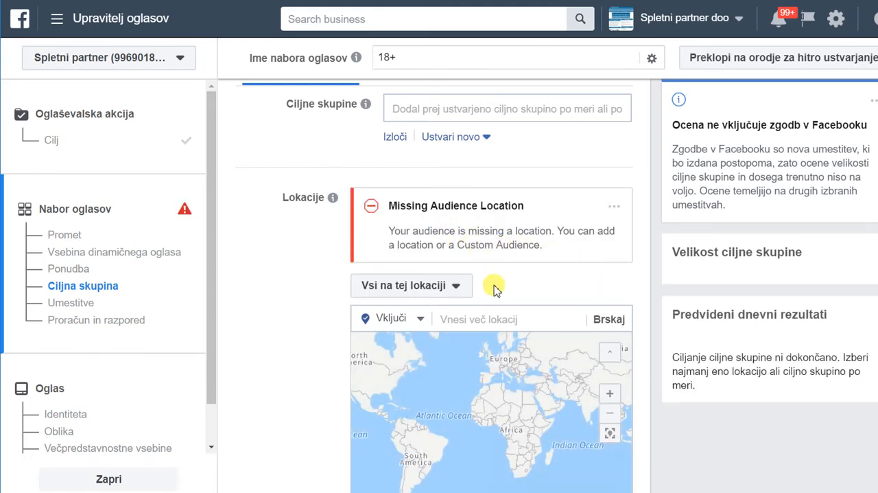
Add the city of Trebnje to the audience locations and set its radius to 17 km.
scroll(490, 286, "down", 1)
left_click(494, 252)
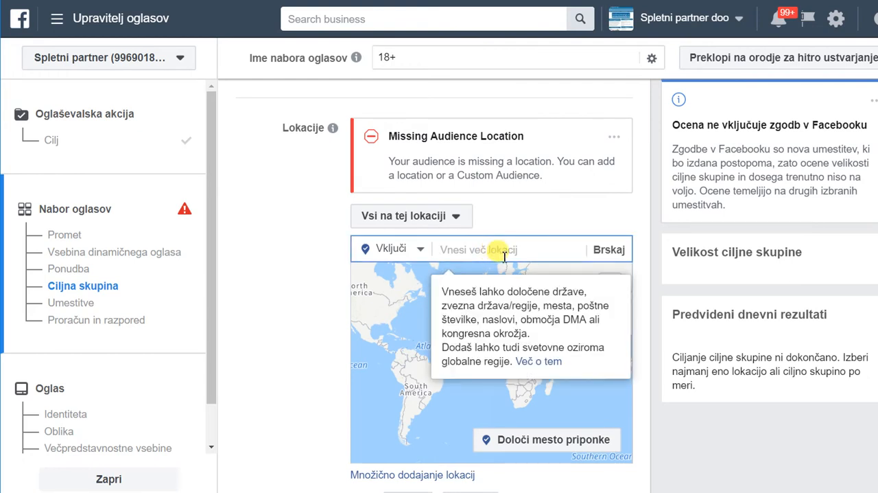
type("Trebnje")
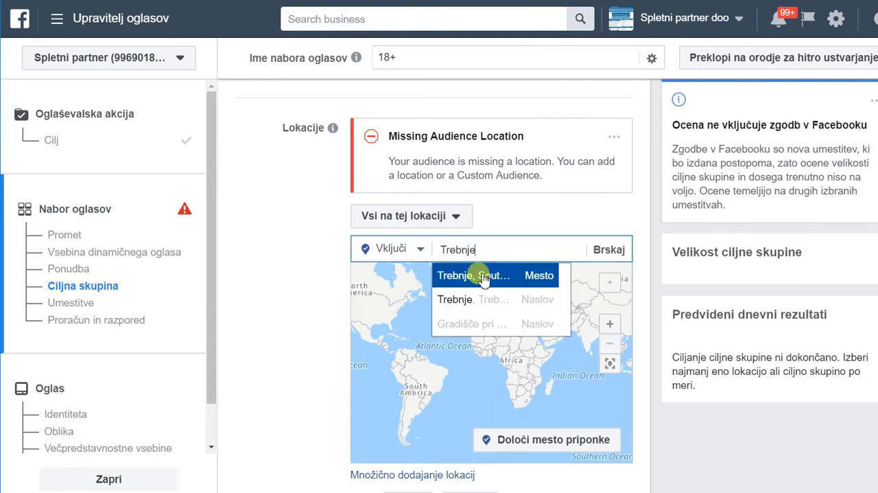
left_click(483, 276)
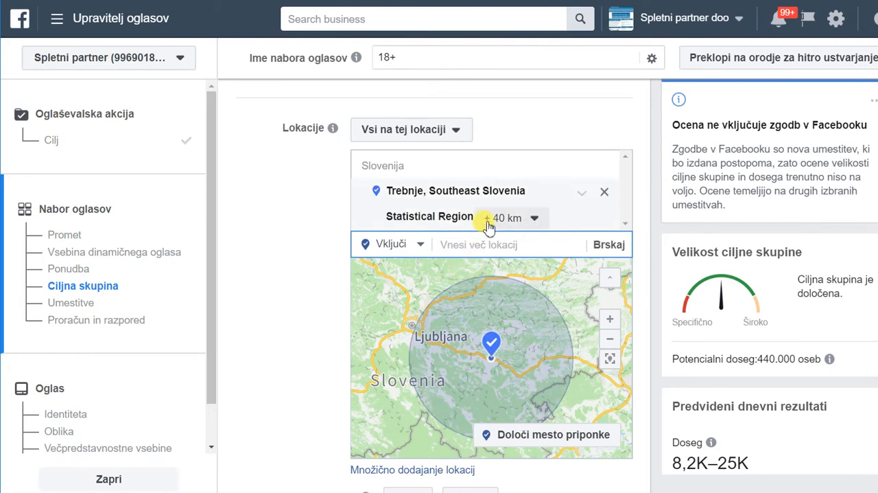
left_click(512, 219)
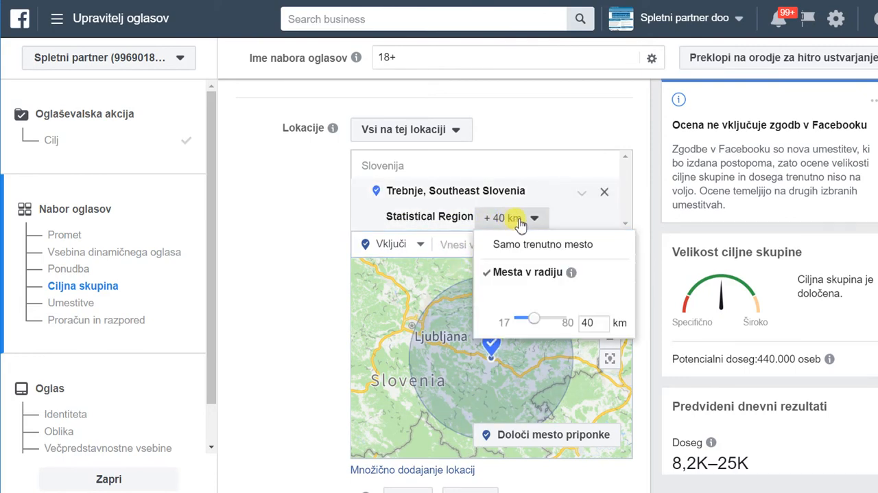
left_click_drag(534, 325, 509, 321)
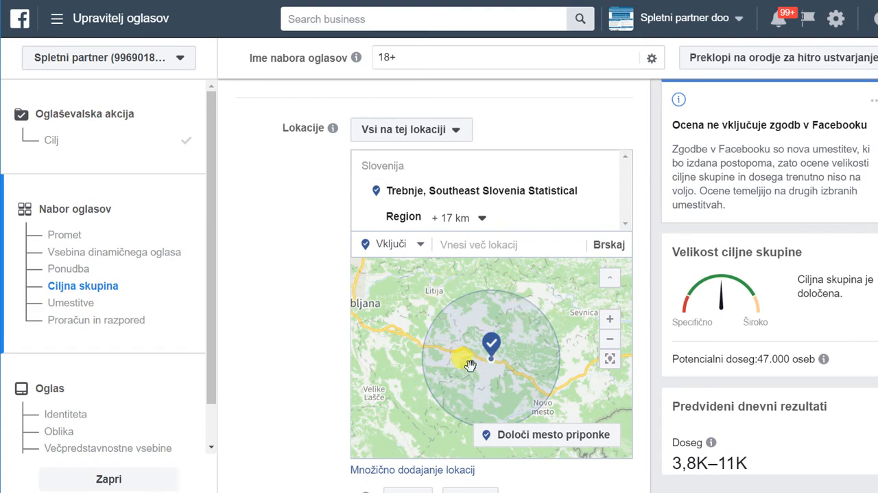
Remove Trebnje from the audience locations and add the country Slovenija instead.
mouse_move(579, 201)
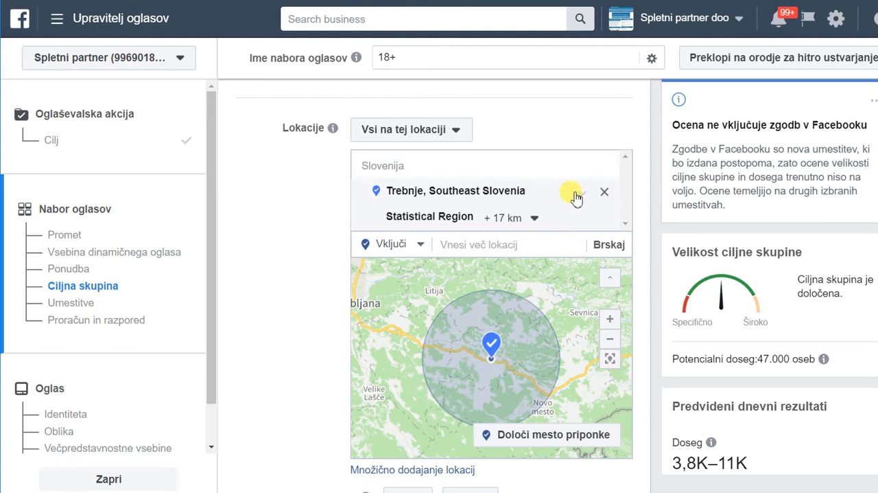
left_click(605, 194)
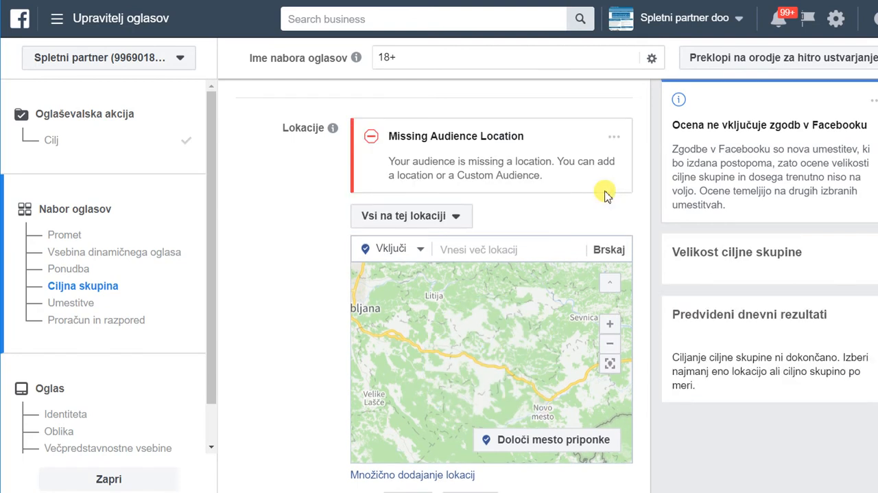
left_click(493, 251)
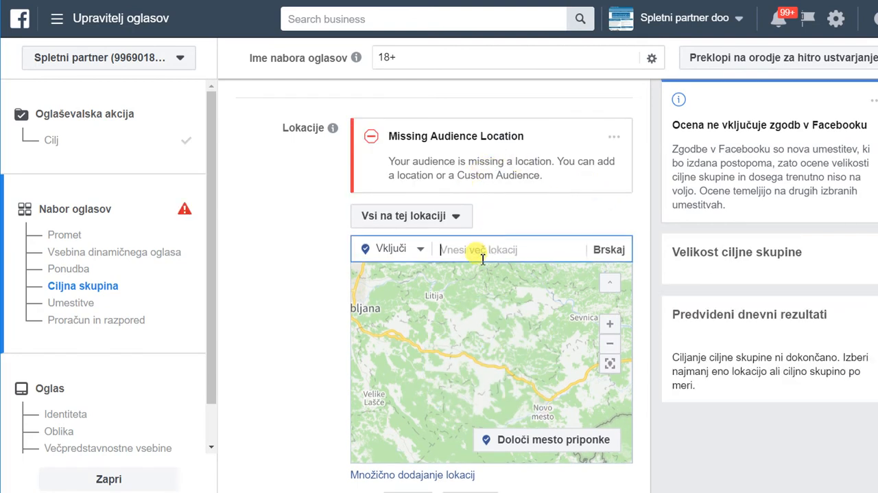
type("slove")
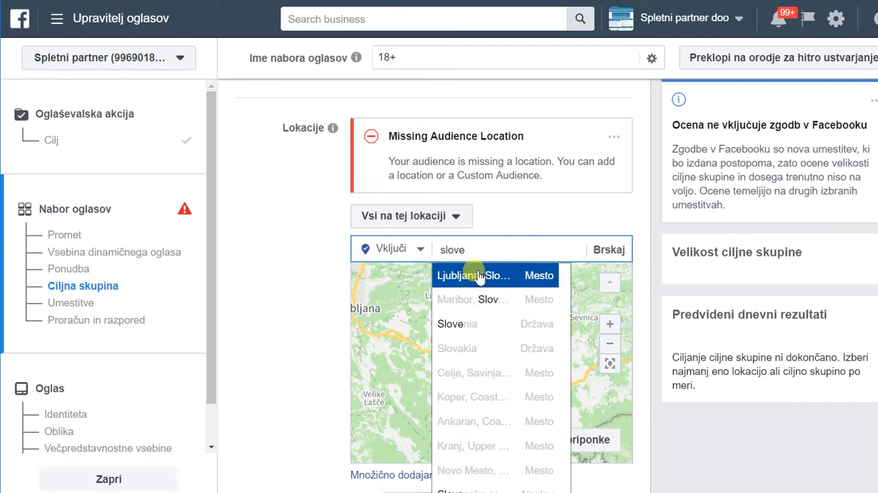
left_click(496, 323)
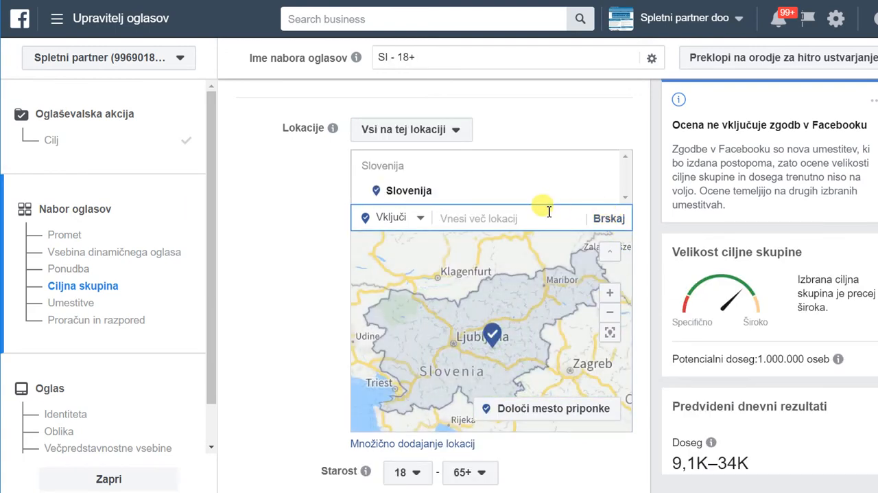
Limit the audience gender to Moški.
scroll(547, 208, "down", 1)
scroll(550, 209, "down", 2)
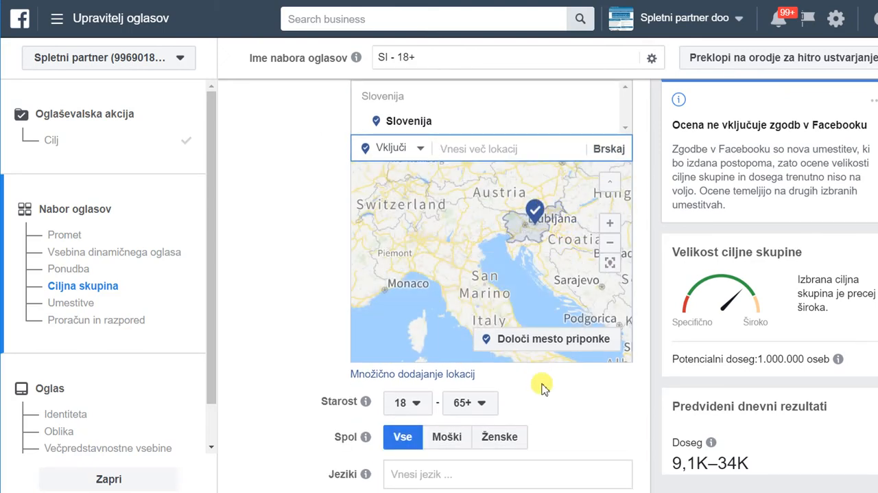
scroll(556, 395, "down", 1)
scroll(556, 397, "down", 1)
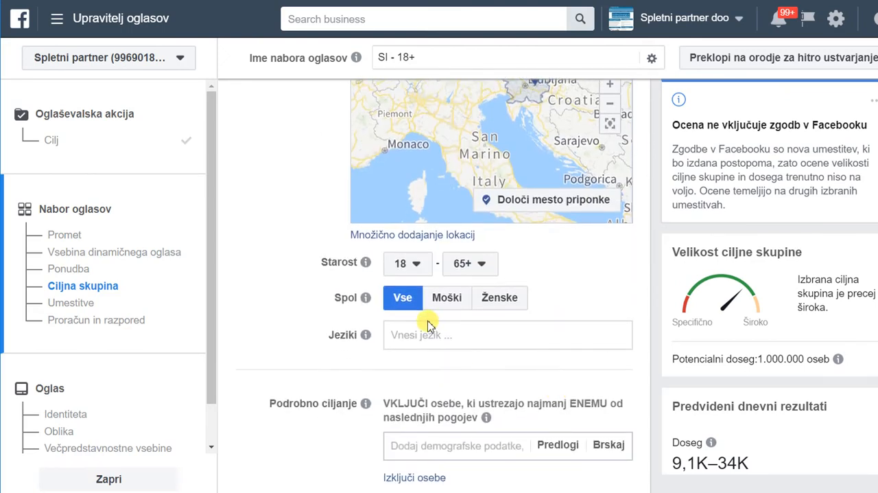
left_click(464, 311)
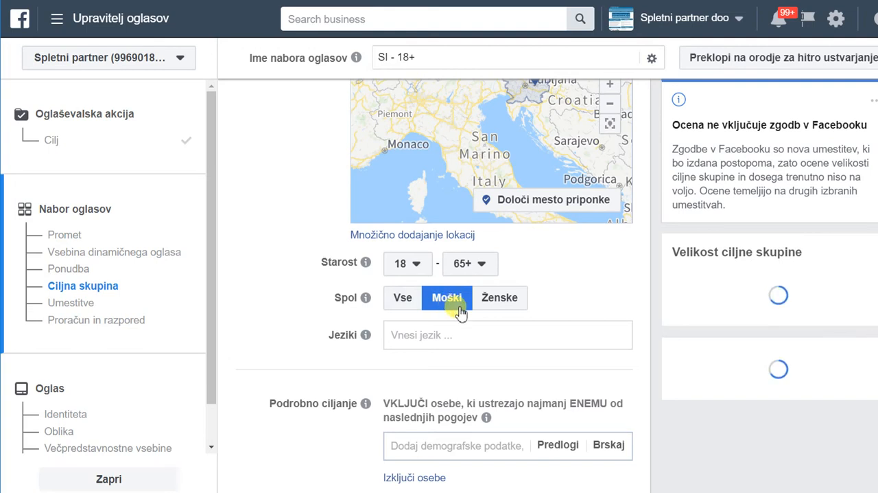
Set the audience age range to 25–45.
left_click(406, 263)
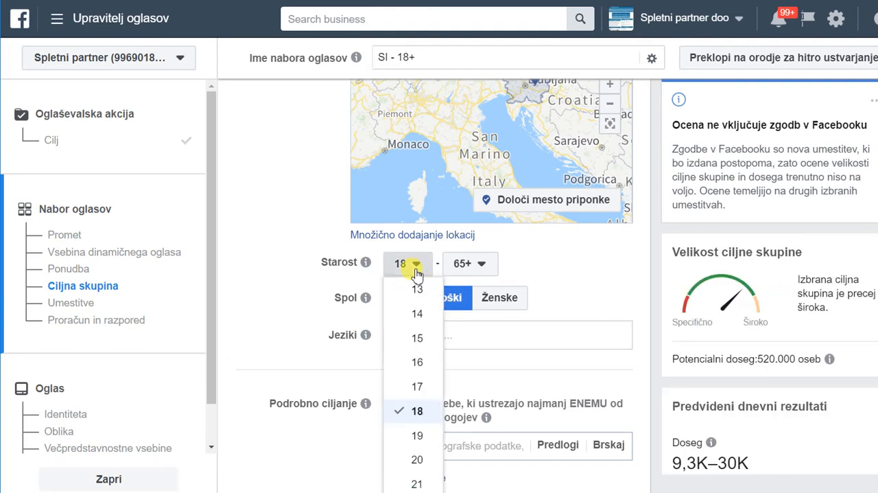
scroll(416, 351, "down", 2)
scroll(417, 351, "down", 2)
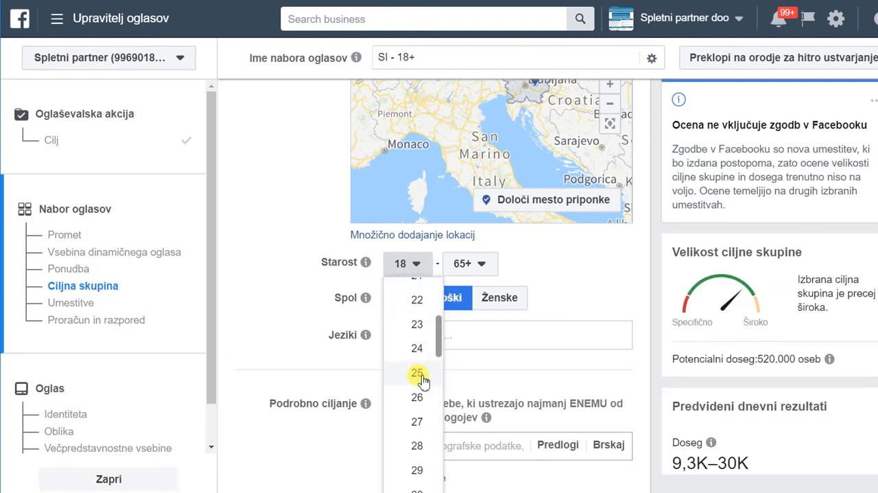
left_click(421, 374)
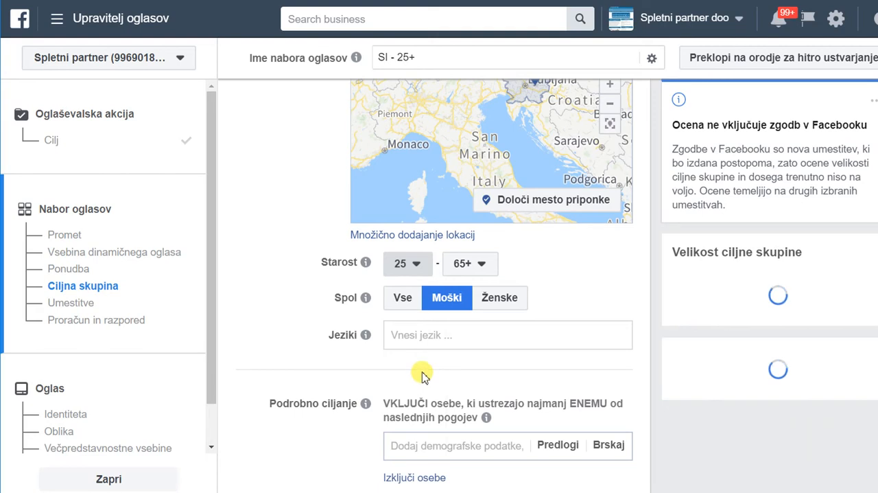
left_click(481, 269)
scroll(483, 337, "up", 3)
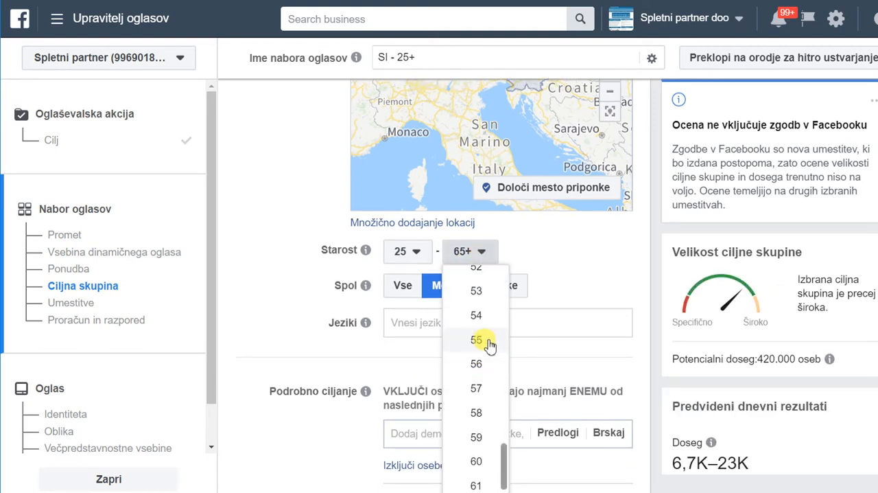
scroll(492, 341, "up", 3)
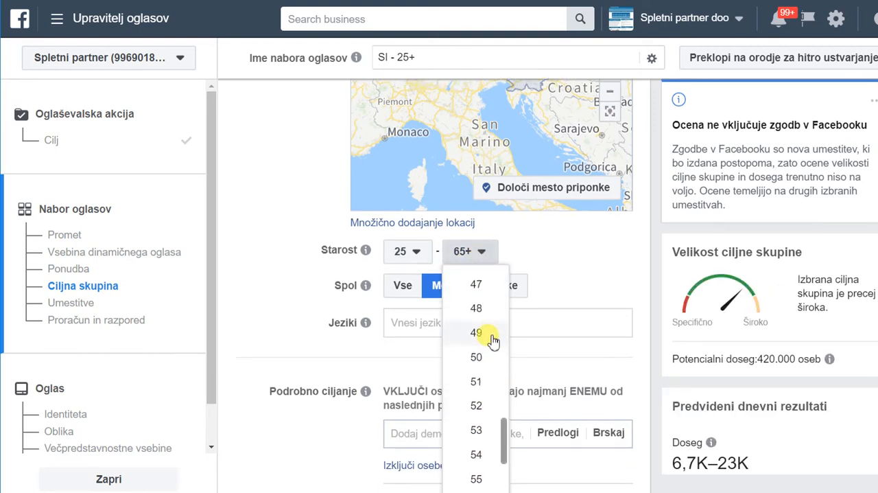
left_click(476, 306)
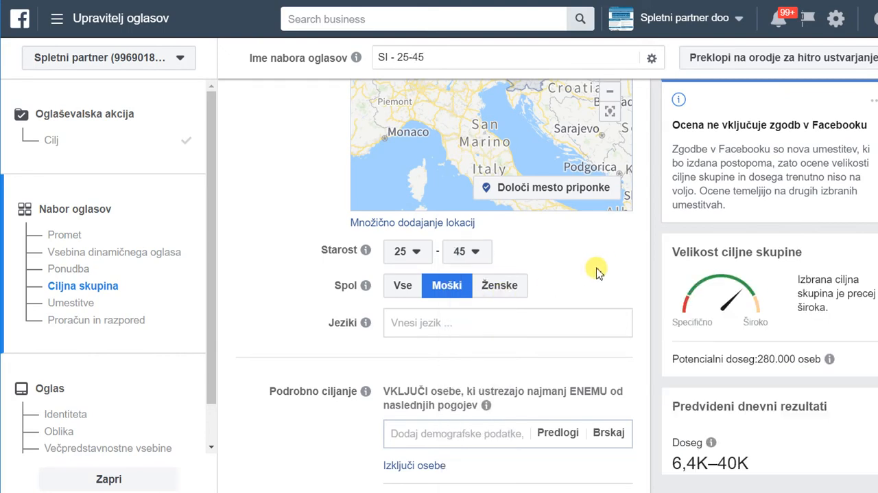
Browse the suggestions for detailed targeting and add the Podjetništvo interest.
scroll(597, 274, "down", 2)
scroll(604, 316, "down", 1)
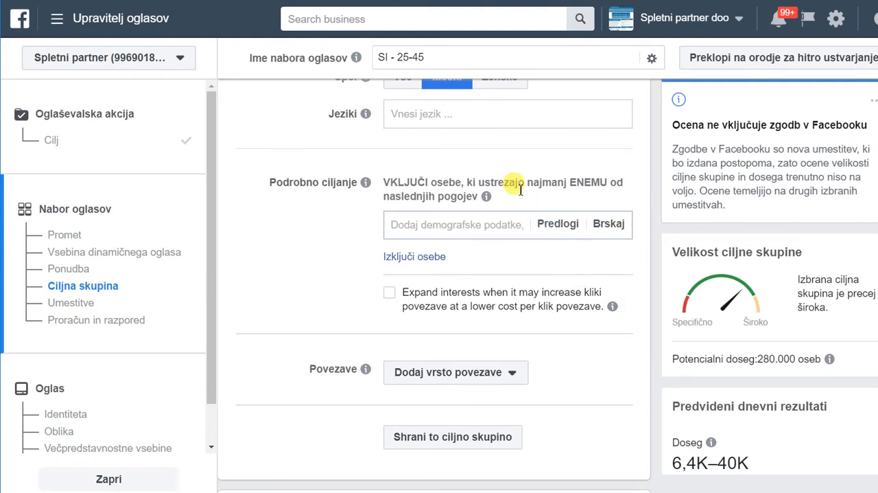
left_click(552, 225)
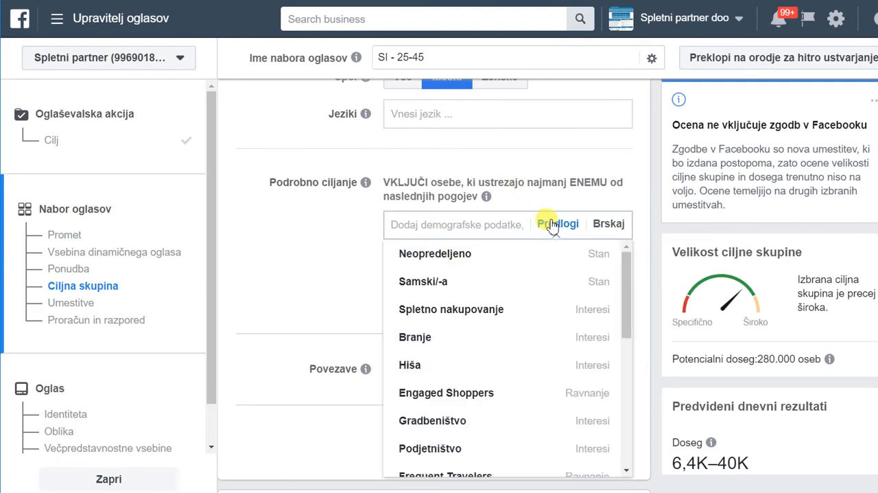
mouse_move(515, 321)
scroll(515, 321, "down", 3)
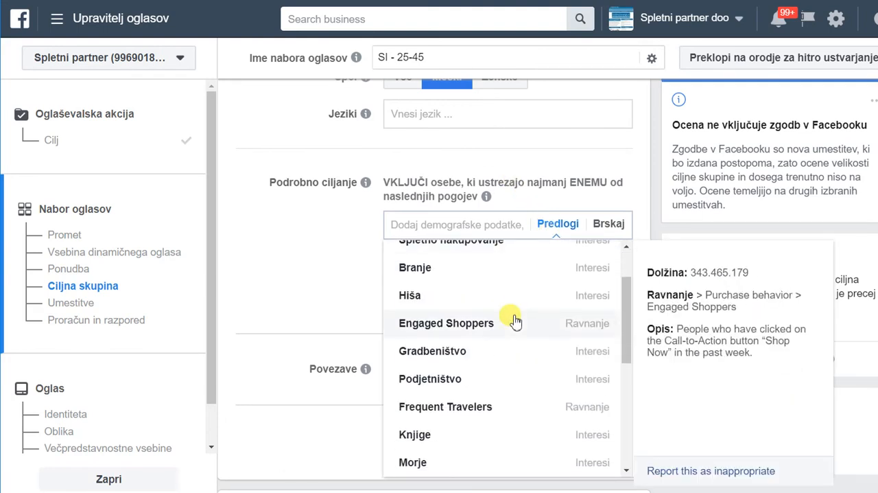
scroll(477, 326, "down", 5)
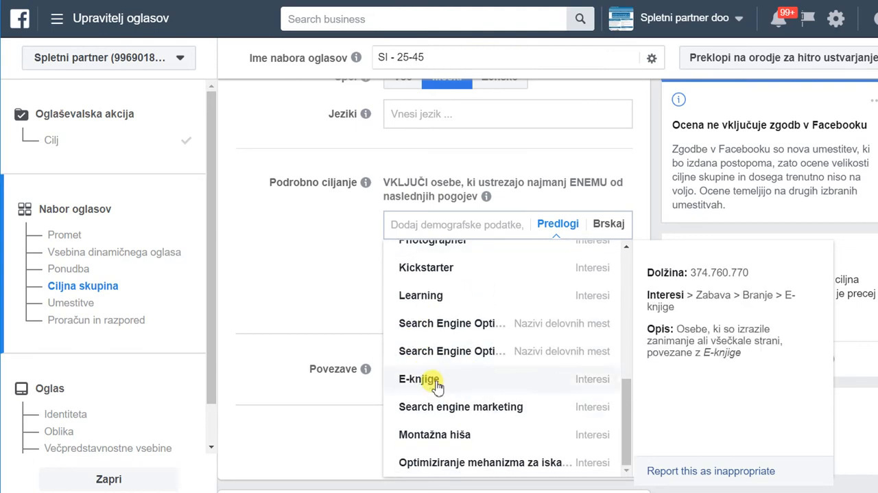
scroll(511, 392, "down", 1)
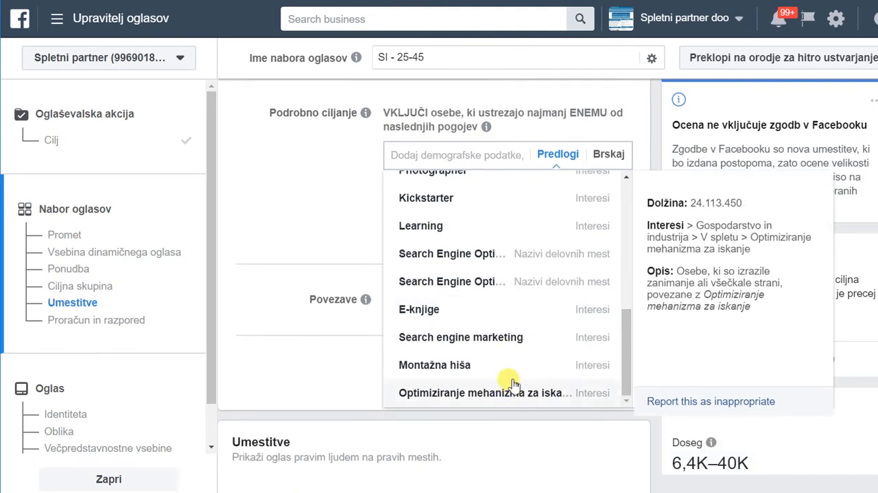
scroll(512, 391, "up", 5)
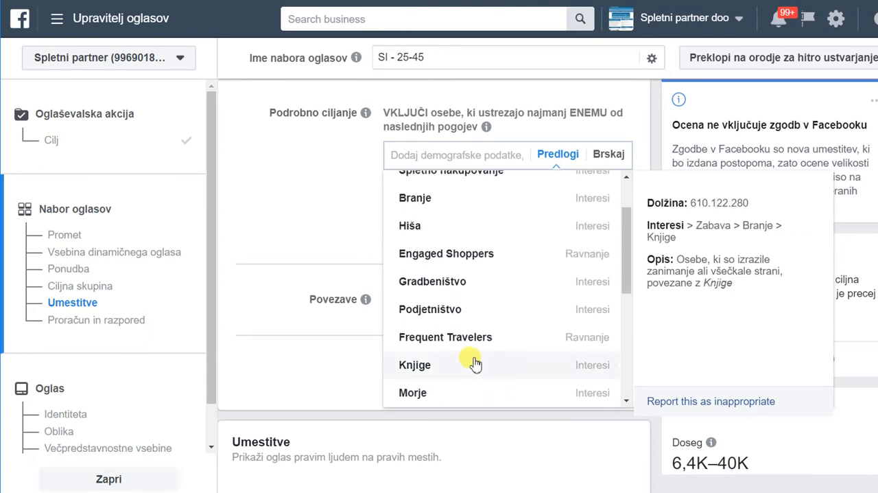
left_click(443, 315)
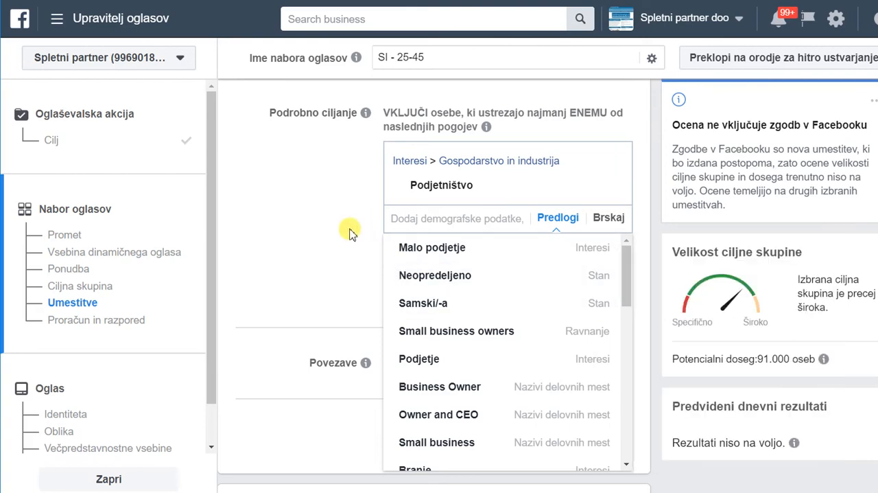
Add the suggested interest Malo podjetje to the detailed targeting and remove Podjetništvo.
scroll(253, 211, "up", 2)
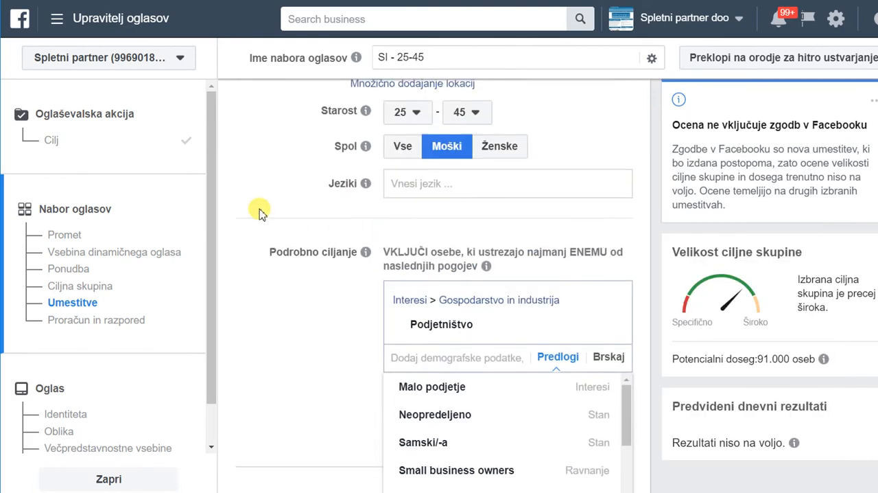
scroll(260, 213, "down", 1)
scroll(268, 216, "up", 1)
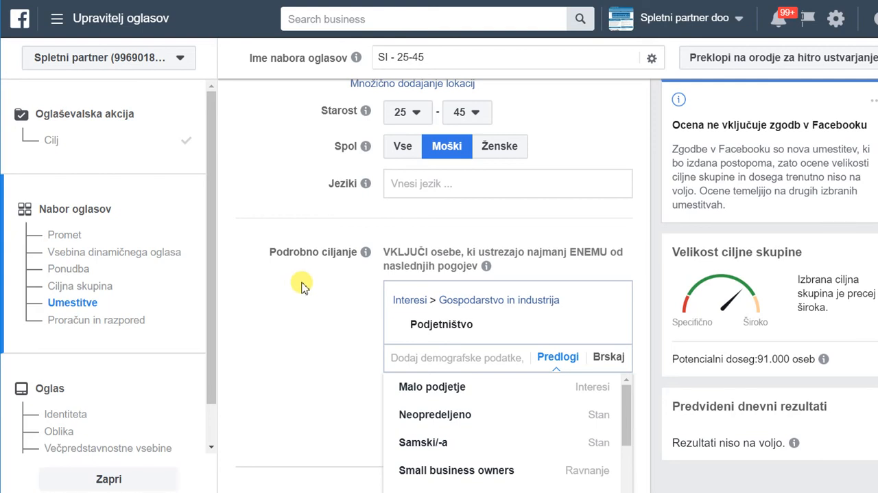
scroll(304, 287, "down", 1)
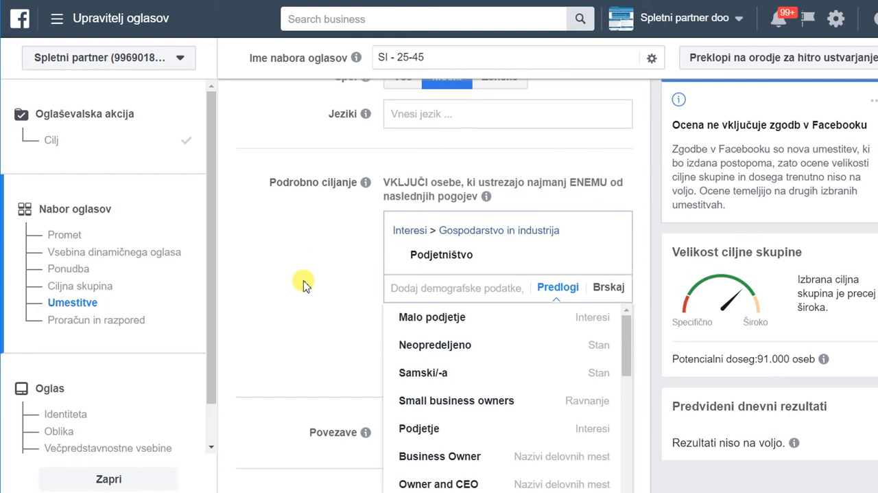
mouse_move(421, 322)
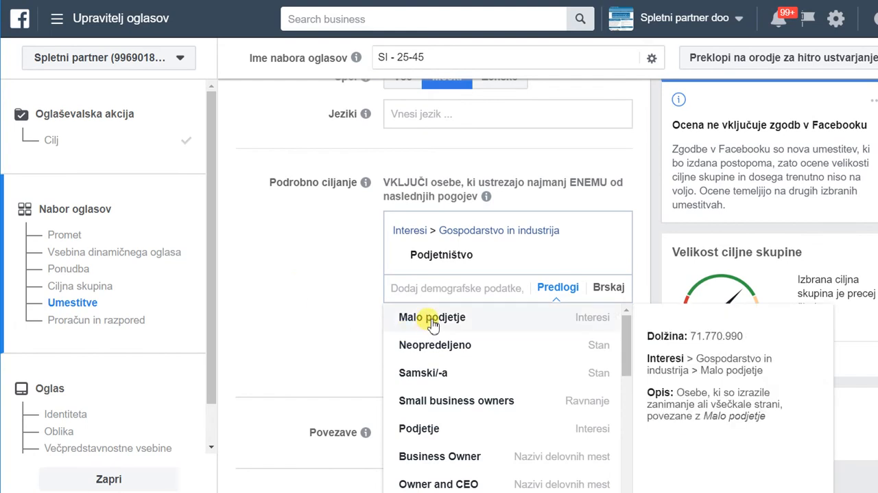
left_click(432, 319)
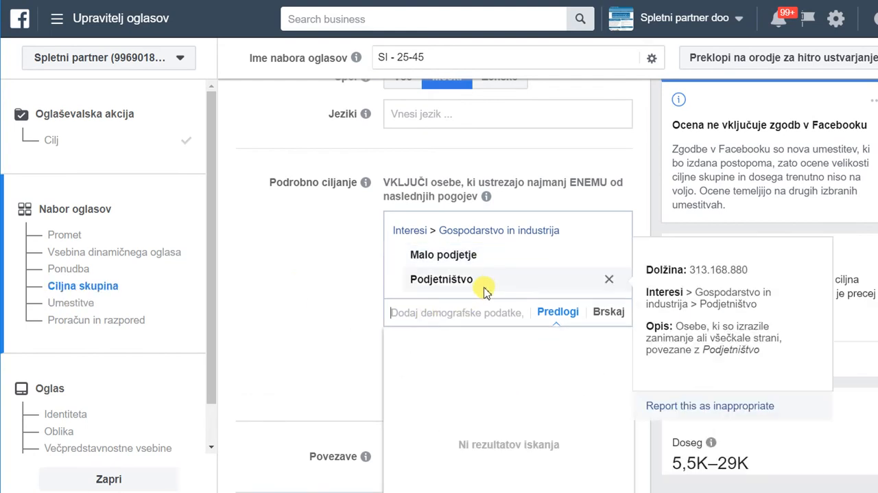
left_click(608, 281)
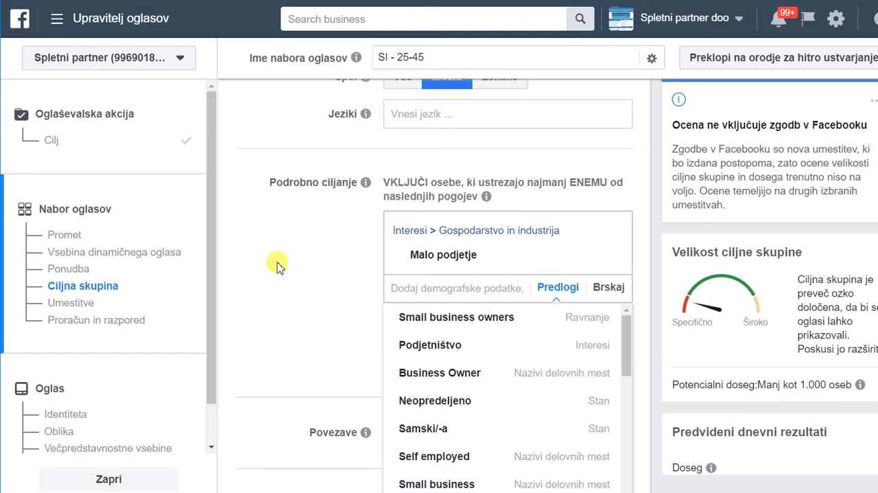
Add the Small business owners behavior to the detailed targeting and close the suggestions.
mouse_move(420, 335)
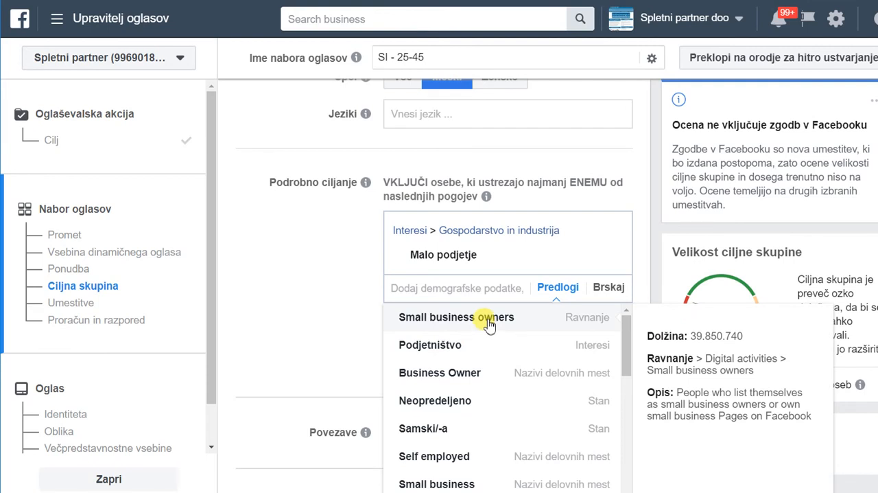
left_click(453, 317)
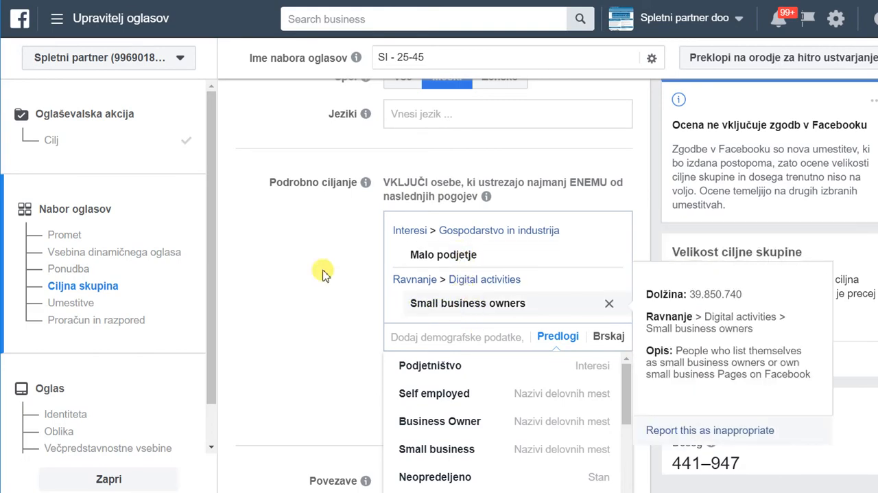
left_click(251, 269)
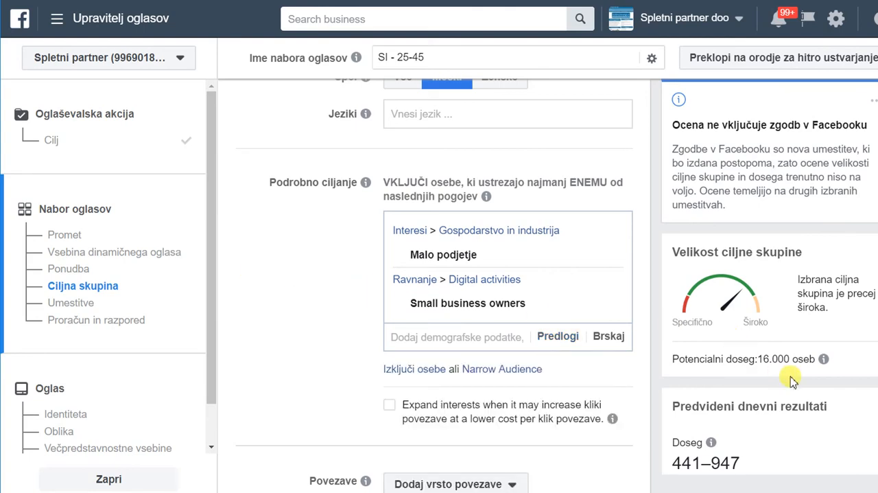
Rename the ad set as SI - M 25-45 Desktop.
scroll(373, 219, "up", 2)
mouse_move(365, 180)
scroll(393, 151, "up", 2)
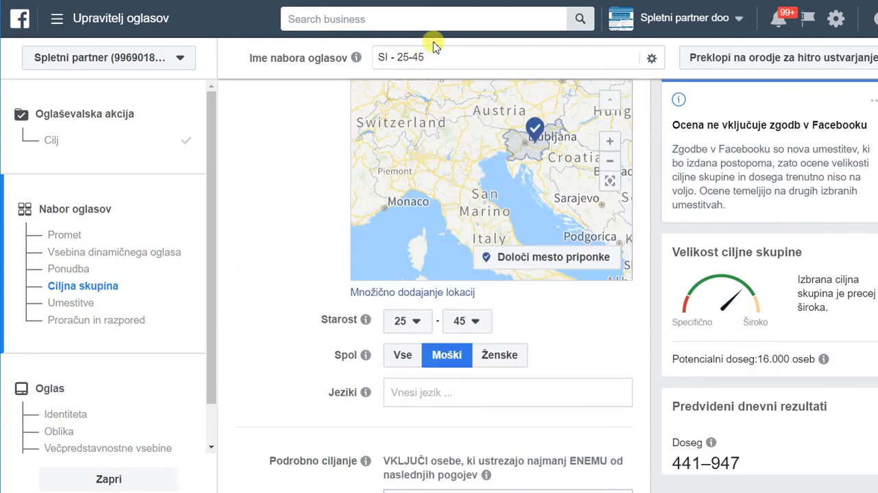
left_click_drag(395, 58, 408, 59)
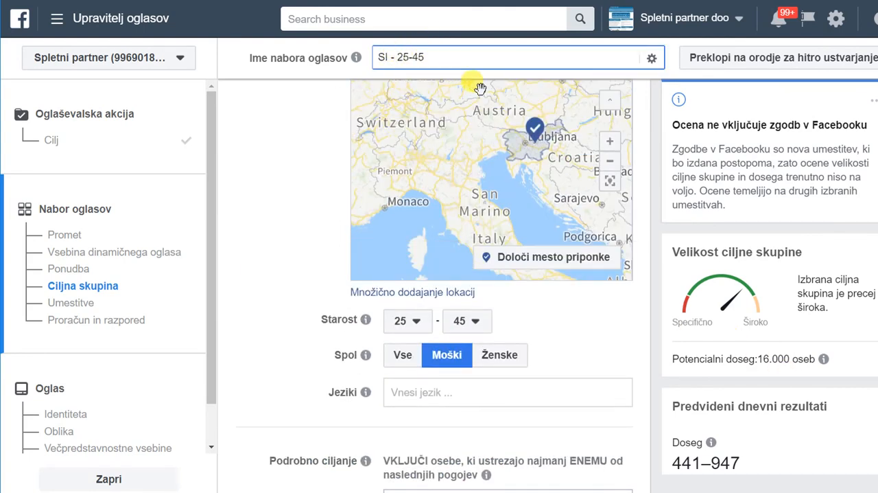
type("M")
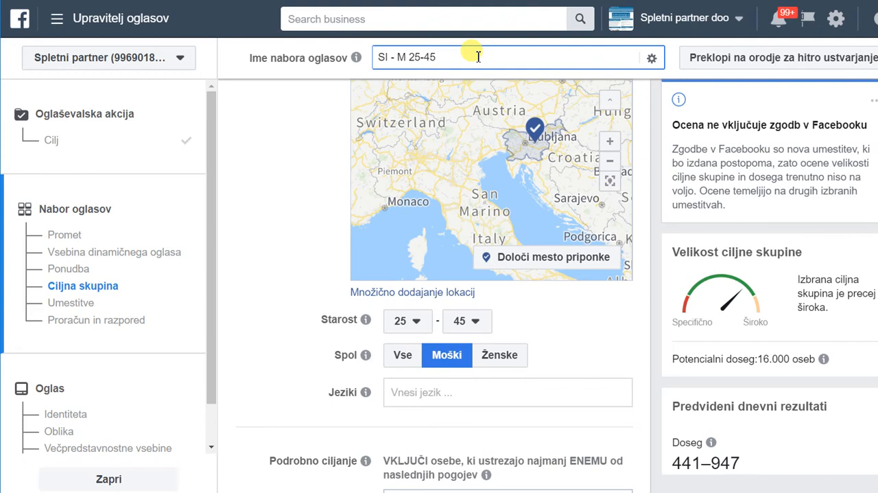
type("Desktop")
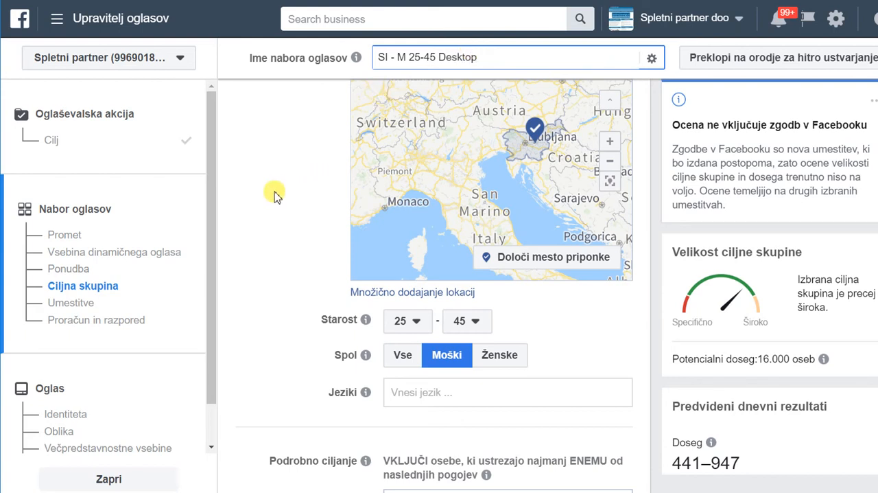
Switch the ad set to Edit Placements and limit the device types to Namizje.
scroll(275, 192, "down", 2)
scroll(278, 185, "down", 10)
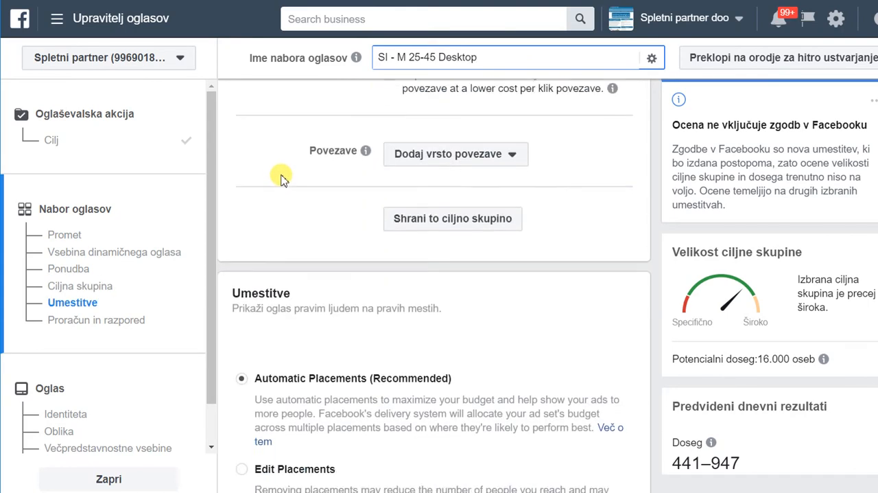
scroll(281, 178, "down", 1)
left_click(241, 172)
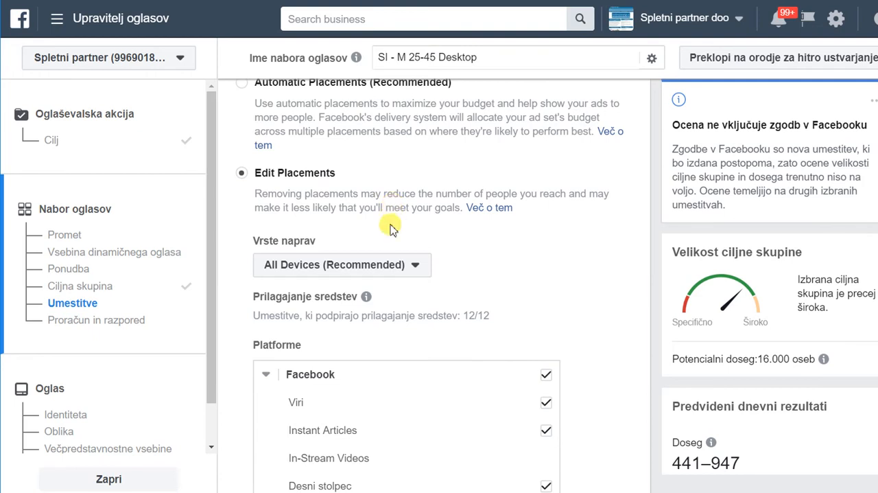
scroll(412, 213, "down", 2)
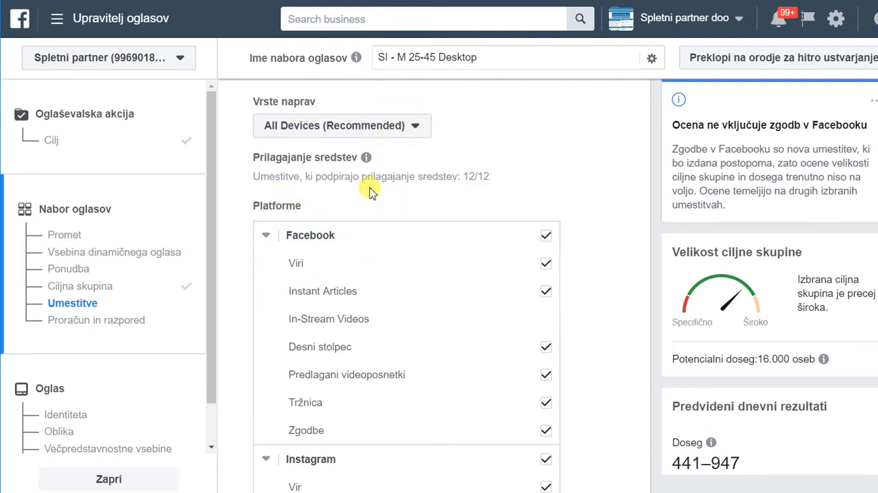
left_click(406, 127)
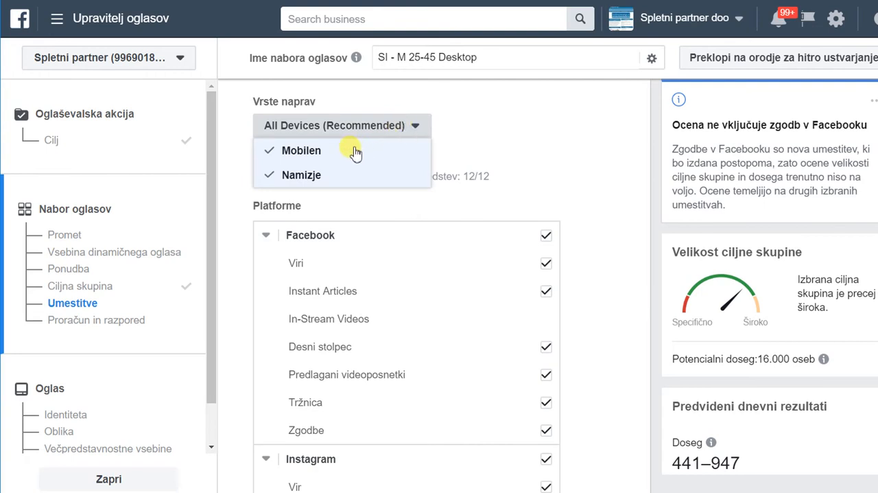
left_click(613, 215)
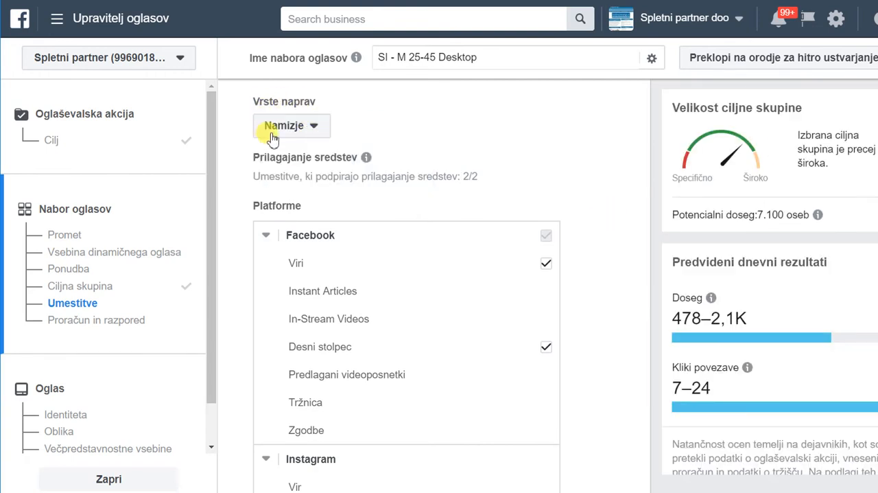
Remove the Desni stolpec placement from the Facebook platform, leaving only Viri selected.
scroll(525, 291, "down", 2)
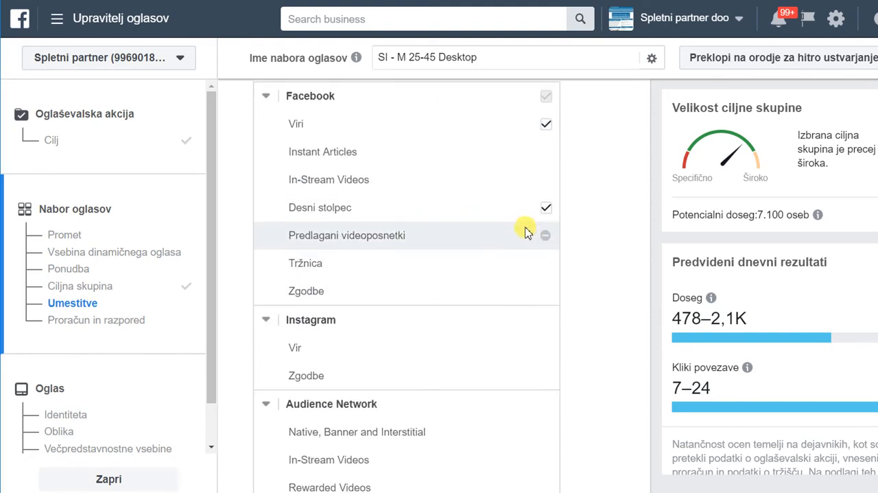
left_click(547, 207)
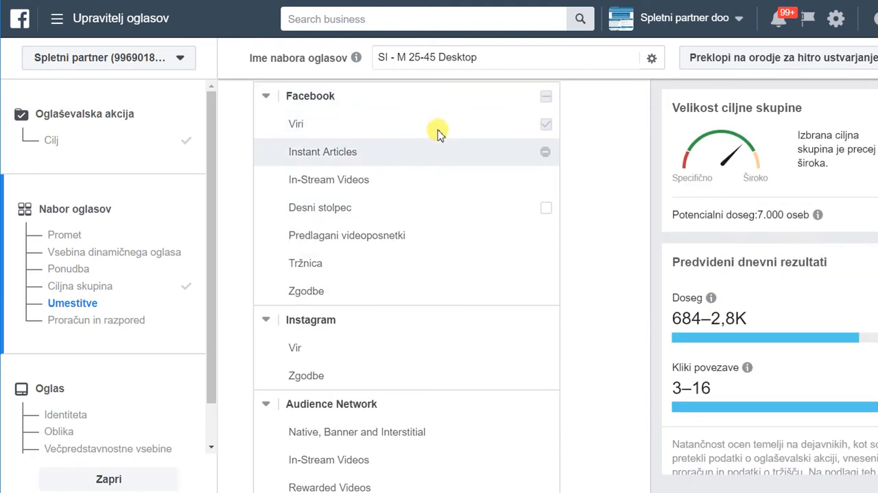
scroll(596, 195, "down", 3)
scroll(595, 199, "down", 2)
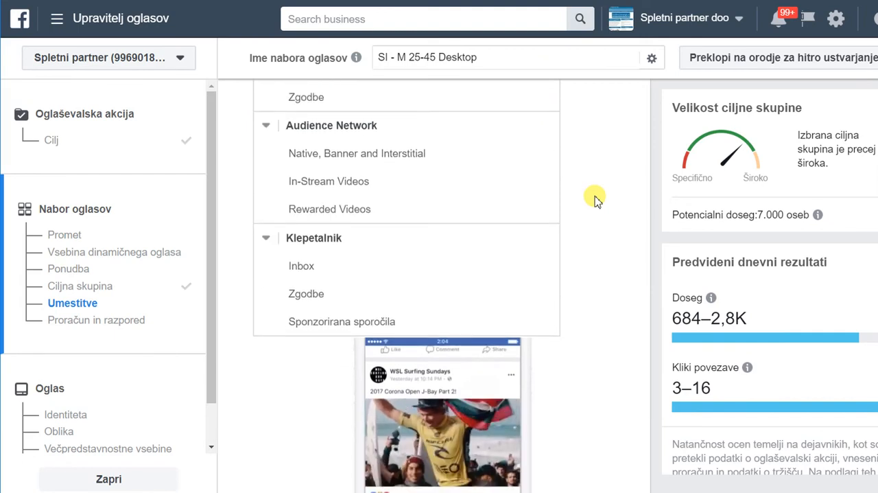
scroll(595, 199, "up", 8)
scroll(594, 198, "up", 1)
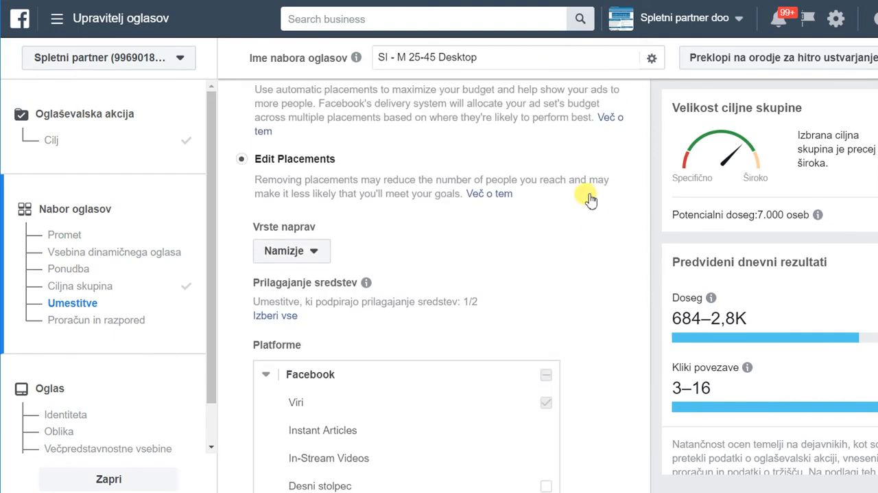
Set the ad set's daily budget to 1,00 $.
scroll(590, 198, "down", 10)
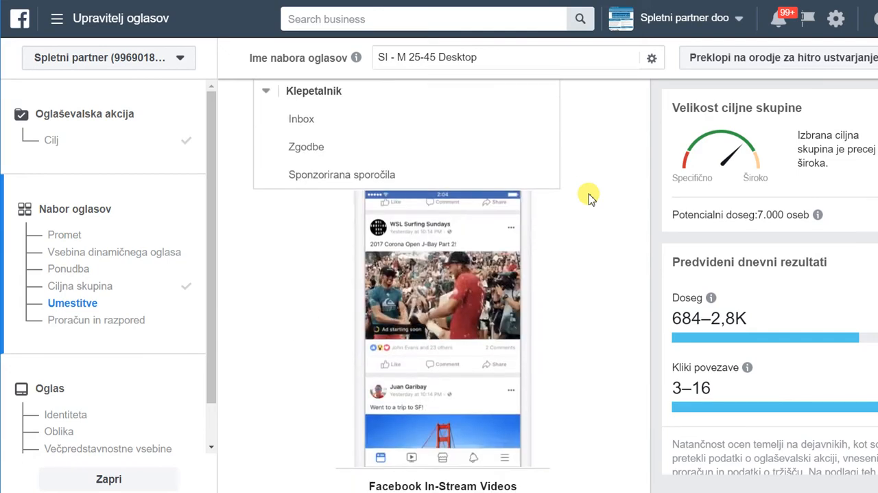
scroll(589, 197, "down", 12)
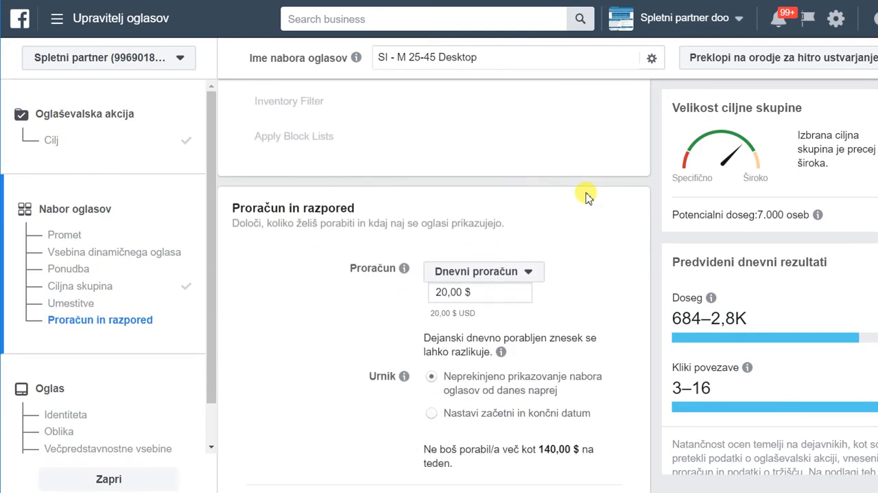
left_click(448, 266)
key("BackSpace")
key("BackSpace")
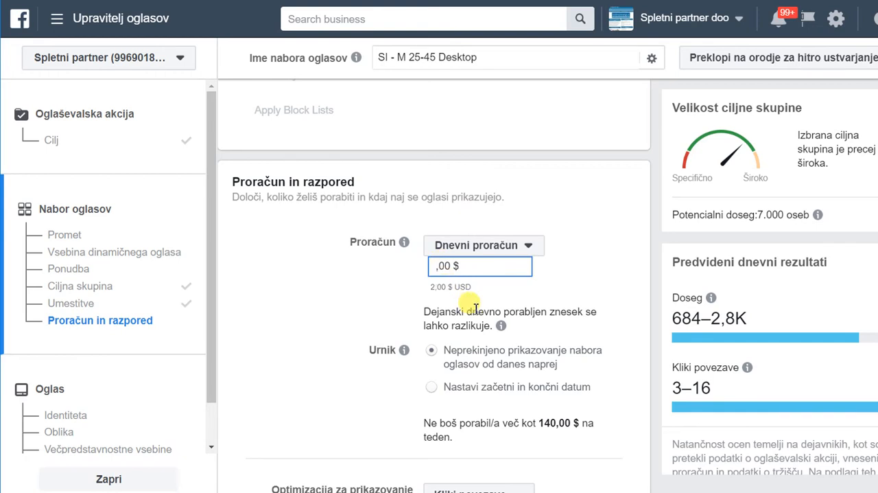
type("1")
left_click(587, 253)
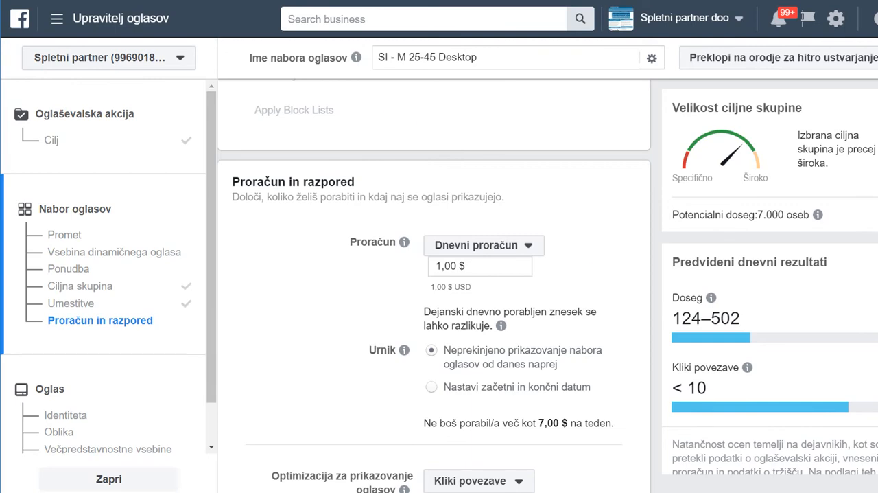
Review the placements, the potential reach, and the budget and schedule settings.
scroll(580, 249, "up", 1)
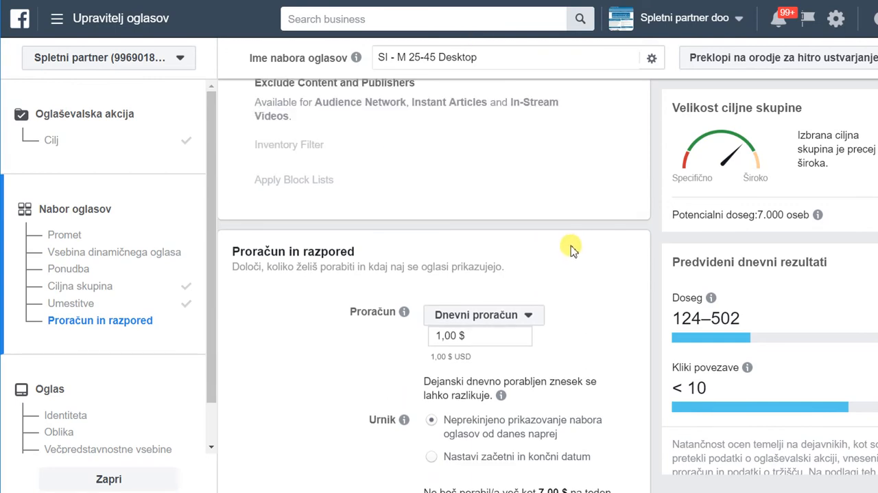
scroll(579, 236, "up", 4)
scroll(579, 236, "up", 6)
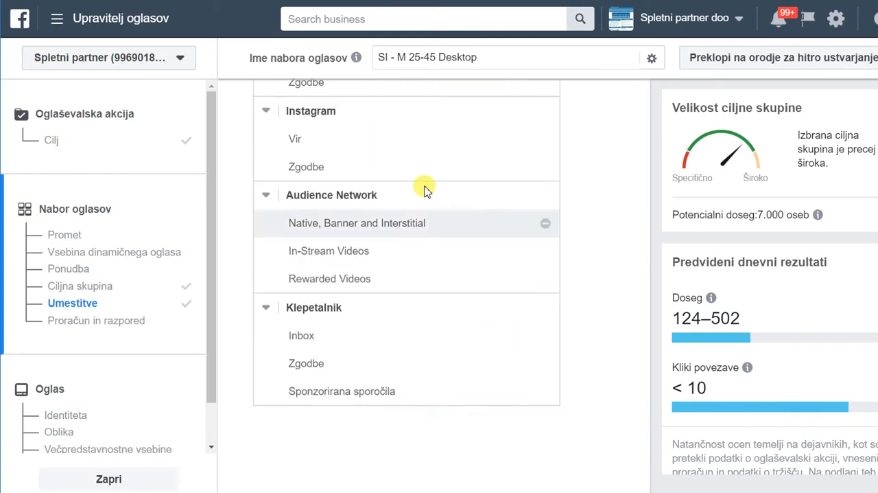
scroll(430, 190, "down", 5)
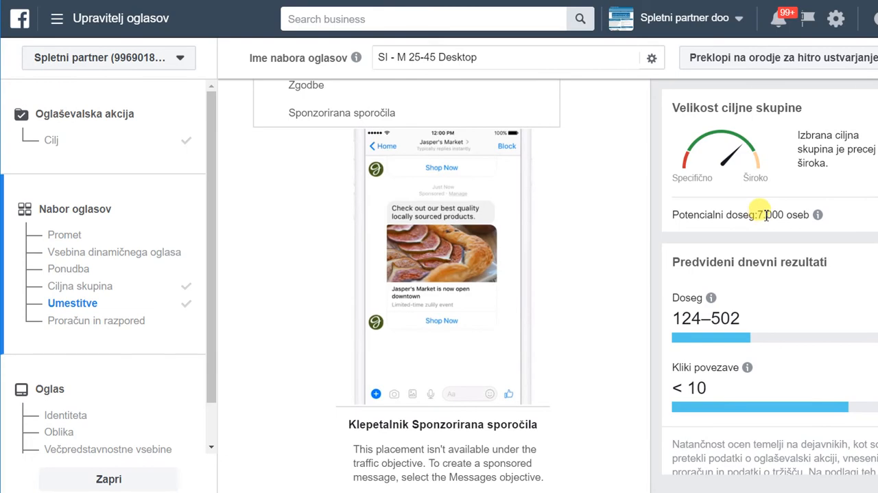
scroll(554, 213, "down", 8)
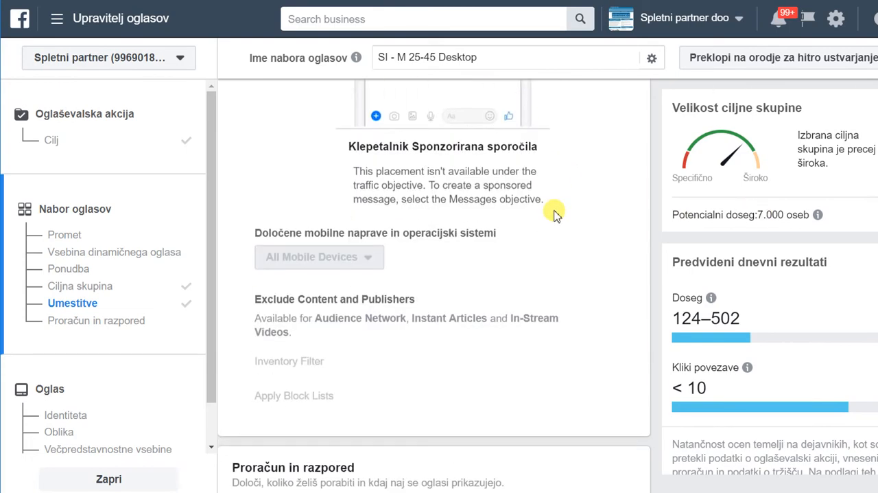
scroll(554, 213, "down", 1)
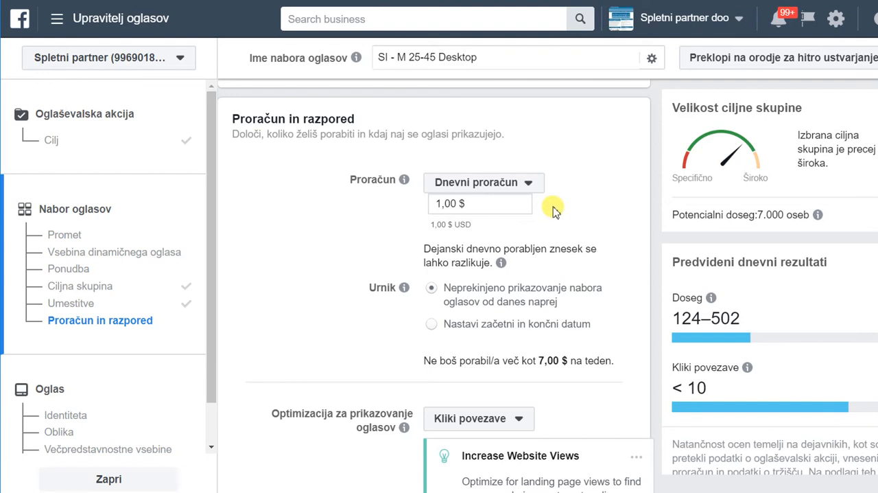
scroll(557, 210, "down", 2)
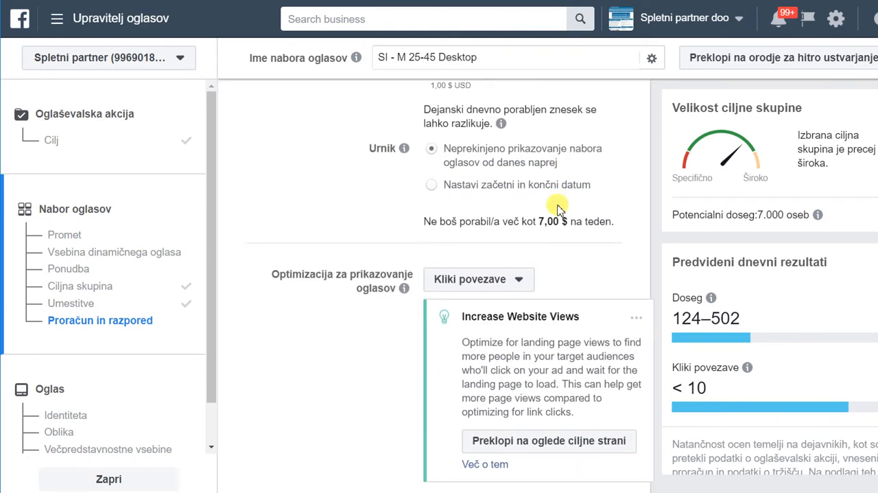
scroll(557, 207, "up", 1)
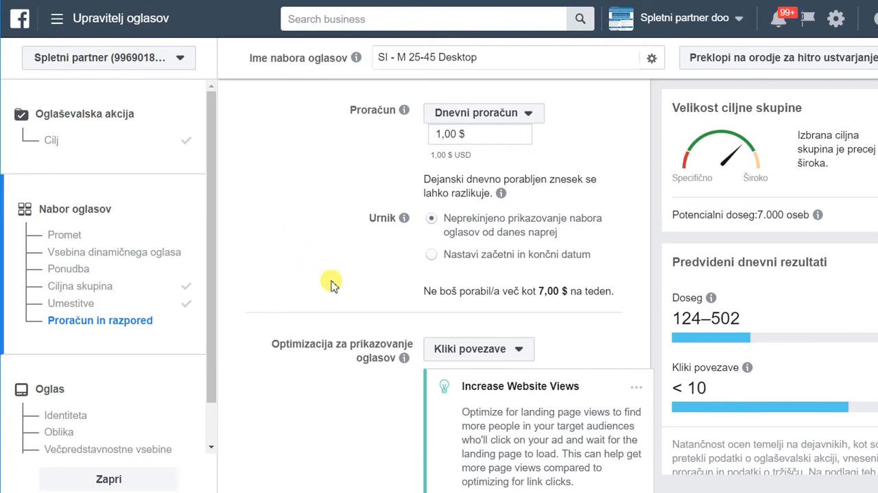
Examine the available ad delivery optimization options and the bid and charging settings.
scroll(330, 284, "down", 2)
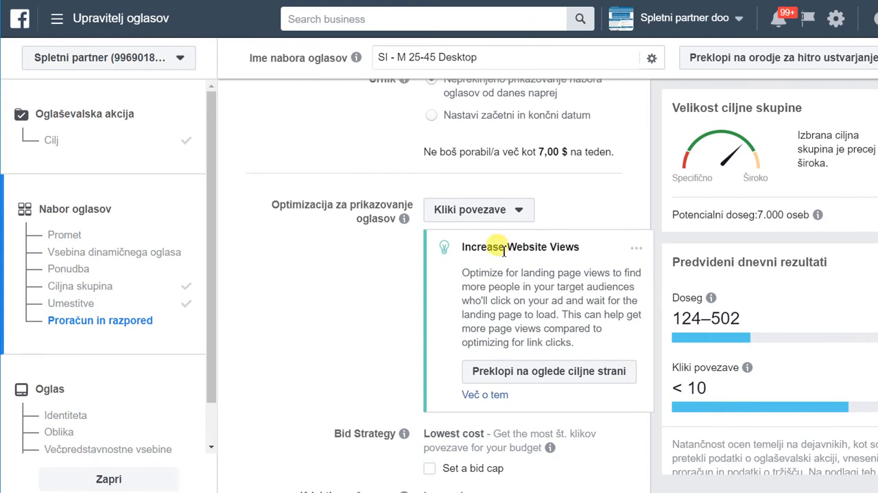
left_click(519, 213)
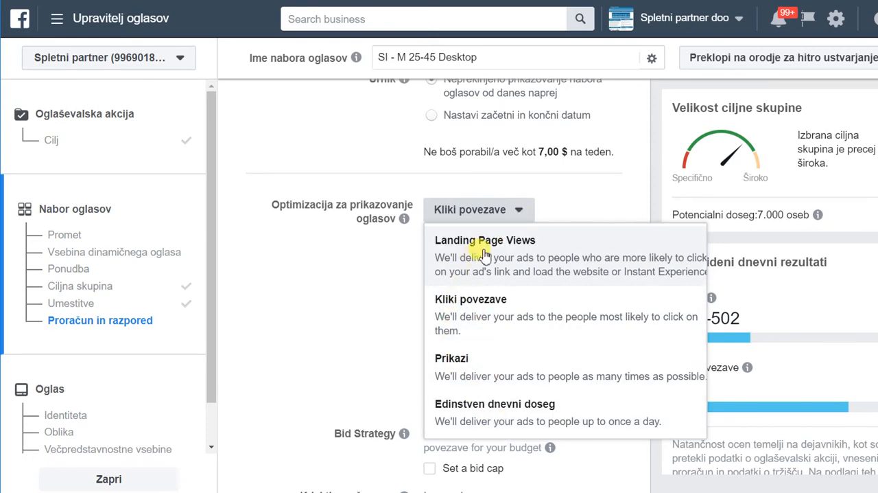
left_click(561, 209)
scroll(579, 233, "down", 4)
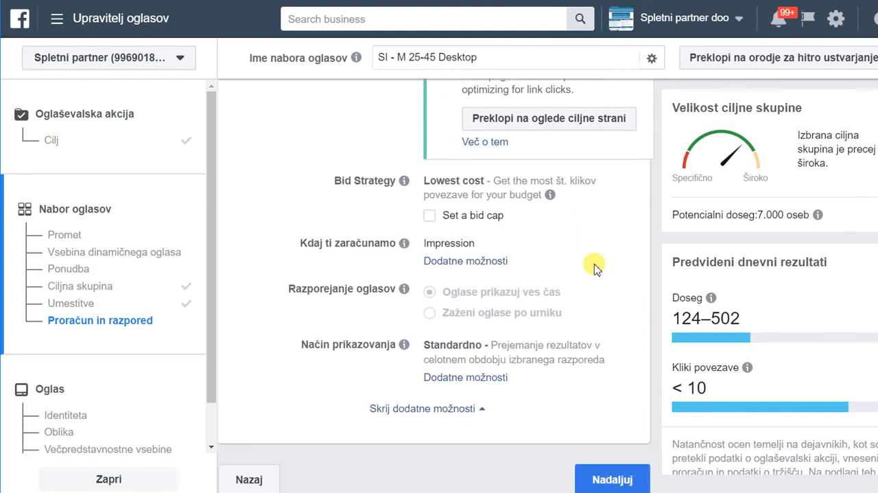
Recheck the ad set's audience, detailed targeting, placements and budget, along with the estimated reach.
scroll(592, 268, "up", 10)
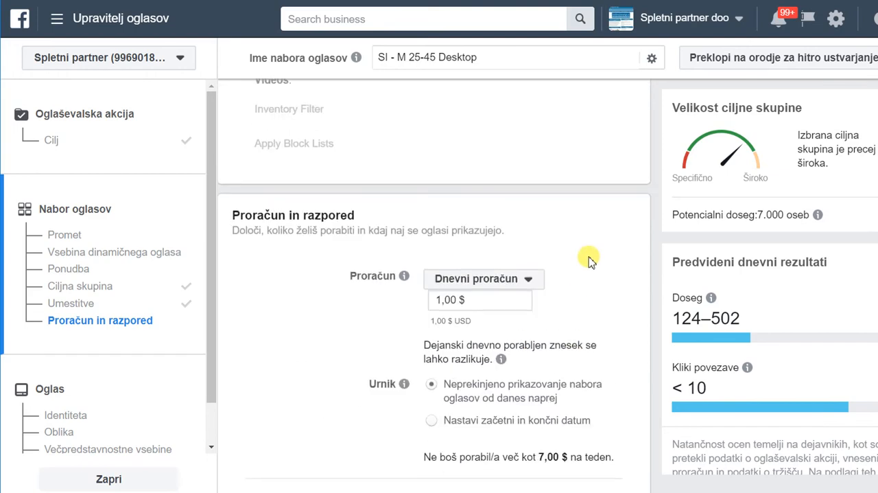
scroll(589, 259, "up", 10)
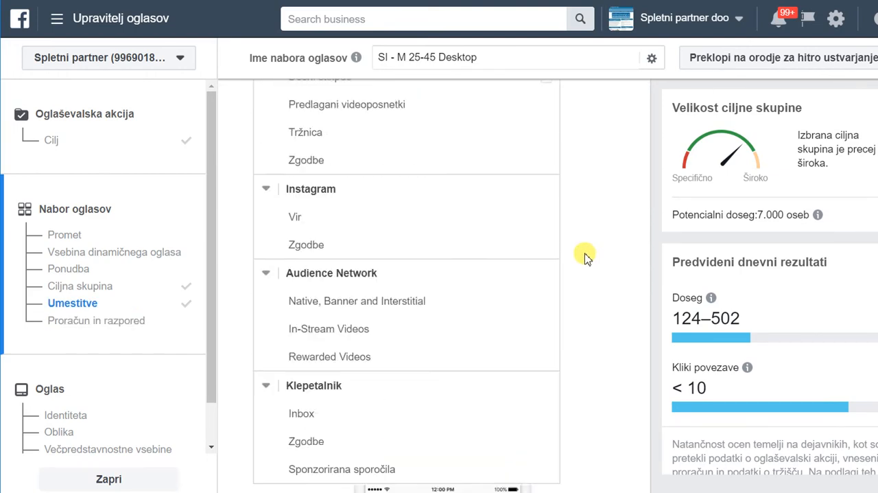
scroll(585, 258, "up", 10)
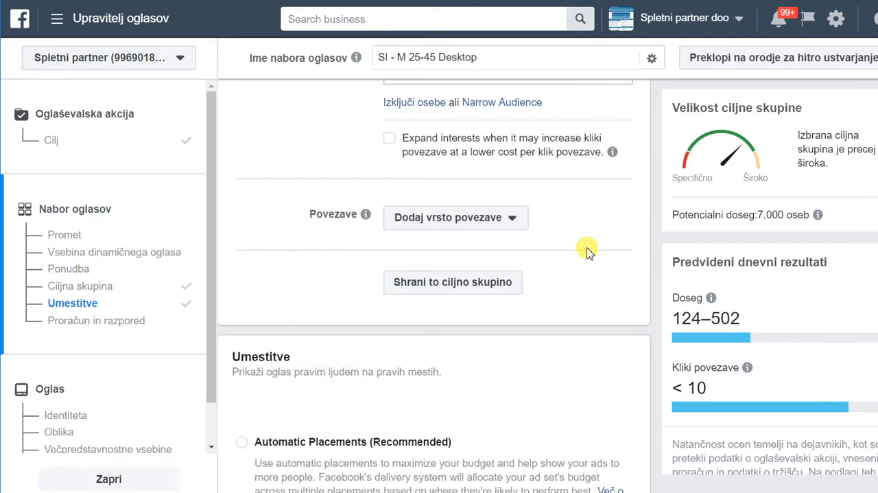
scroll(587, 252, "up", 5)
scroll(589, 252, "up", 2)
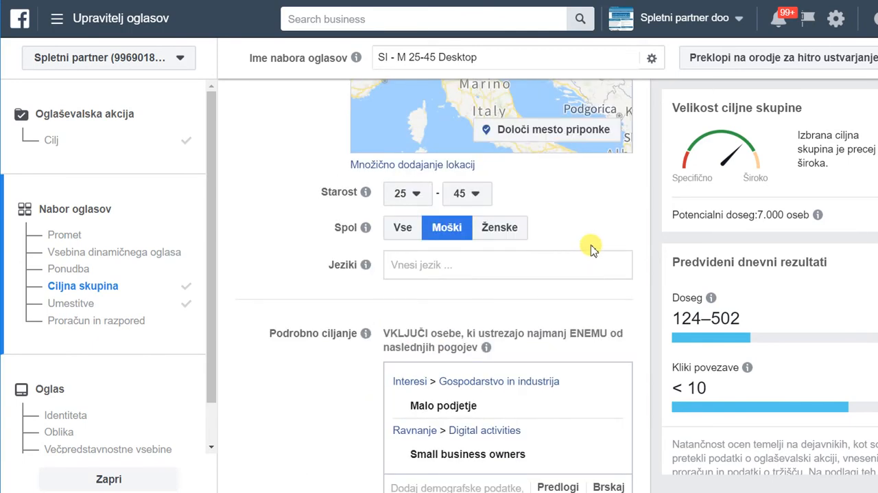
scroll(591, 248, "down", 2)
mouse_move(435, 275)
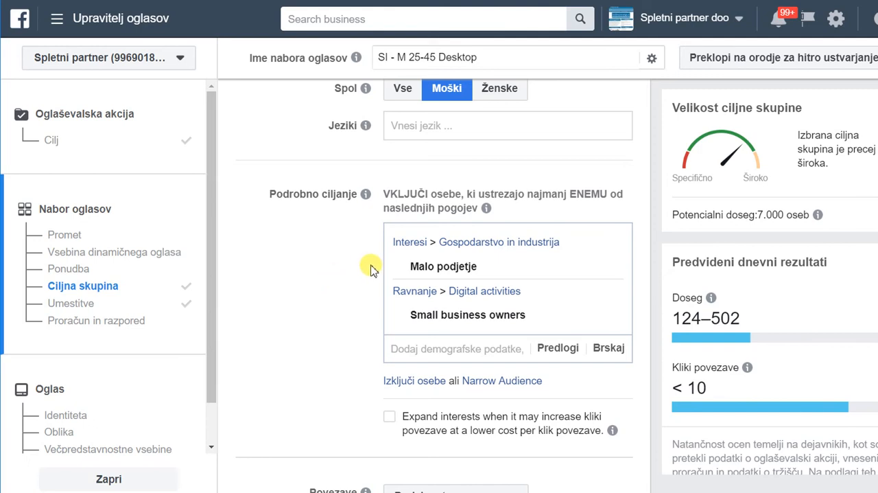
scroll(373, 269, "down", 2)
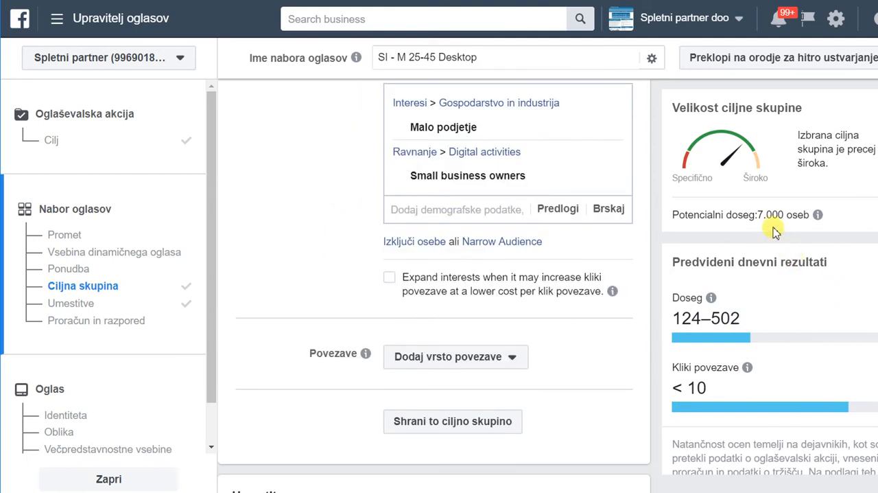
scroll(526, 367, "down", 4)
scroll(543, 379, "down", 10)
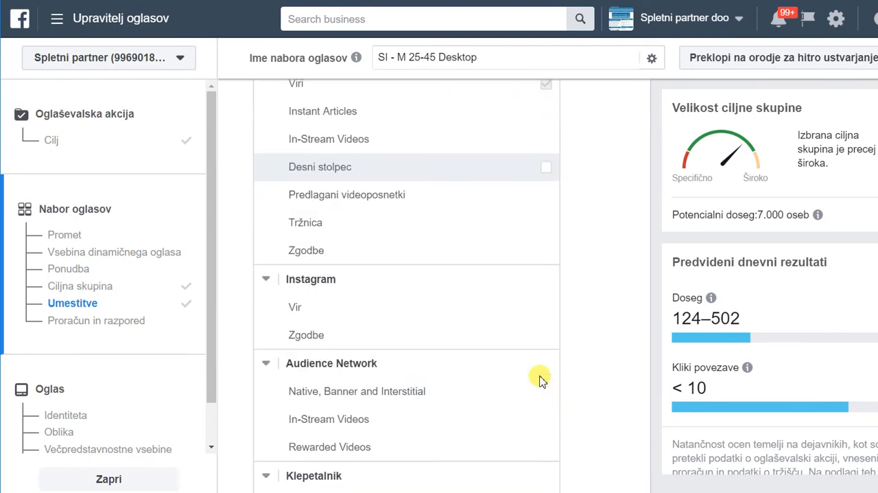
scroll(570, 386, "down", 8)
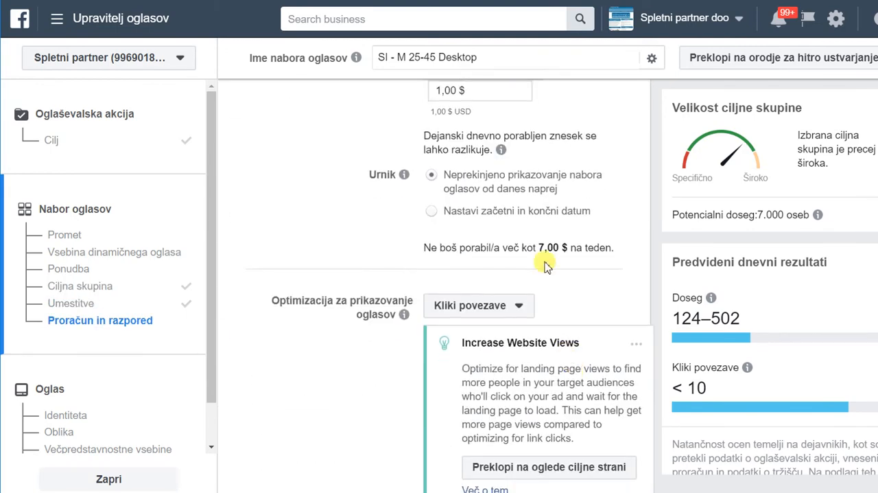
Continue from the ad set to the ad setup and set the ad's Facebook page to "Optimizacija spletnih strani za Google".
scroll(588, 259, "down", 5)
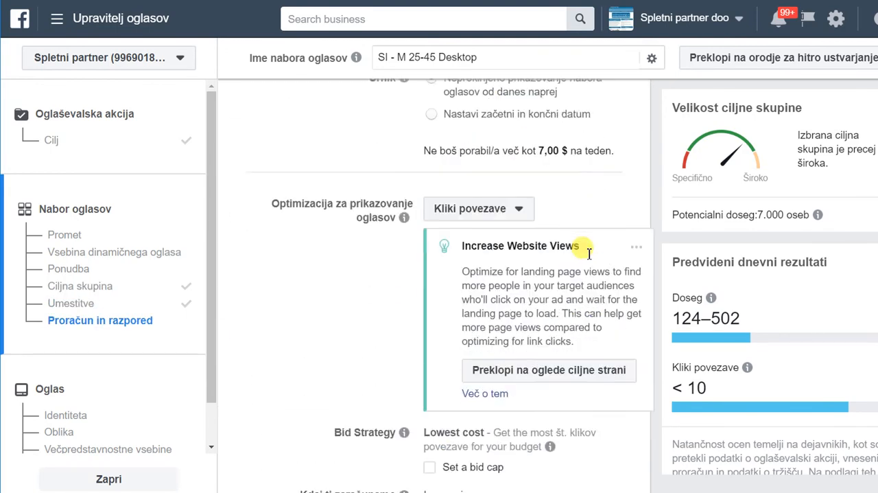
left_click(626, 480)
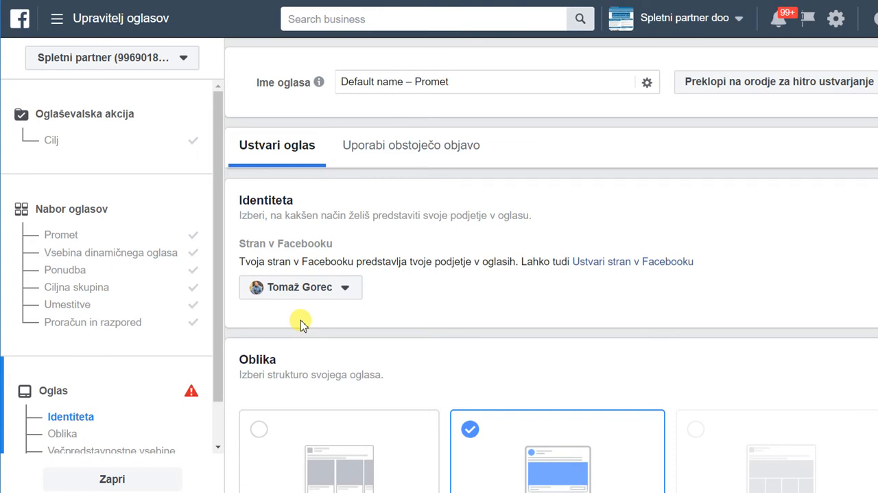
left_click(347, 288)
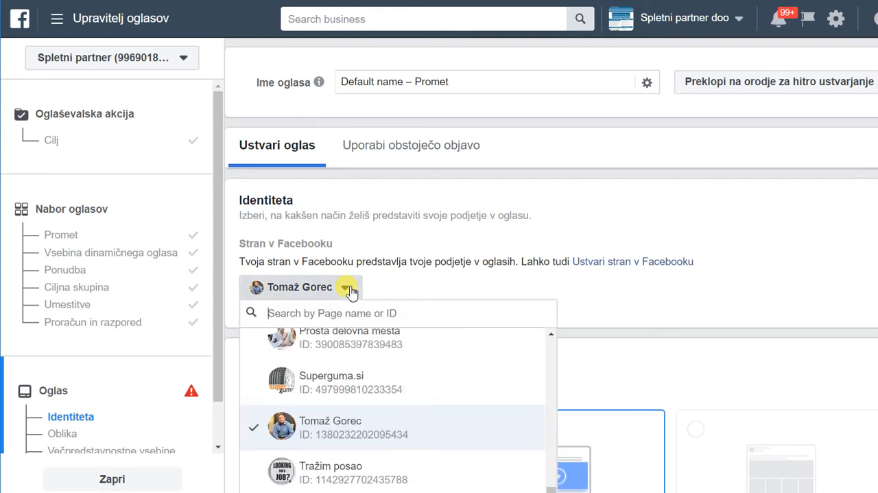
scroll(462, 426, "down", 2)
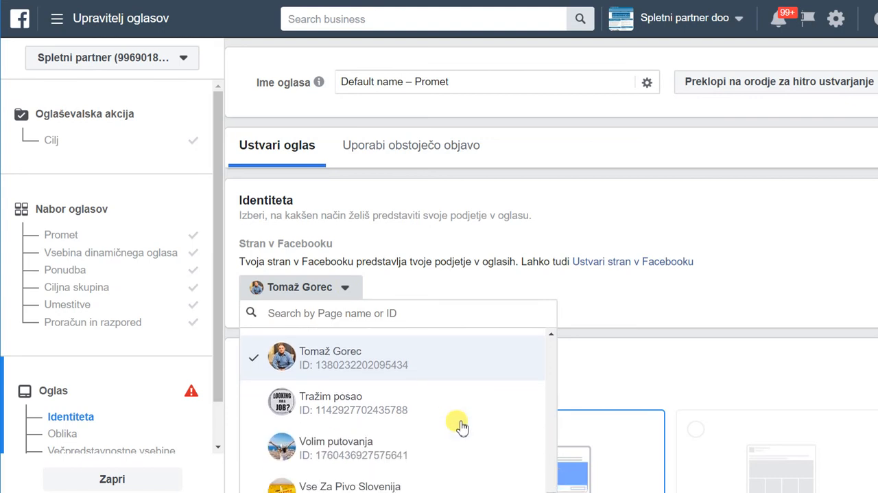
scroll(462, 427, "down", 2)
scroll(461, 425, "down", 1)
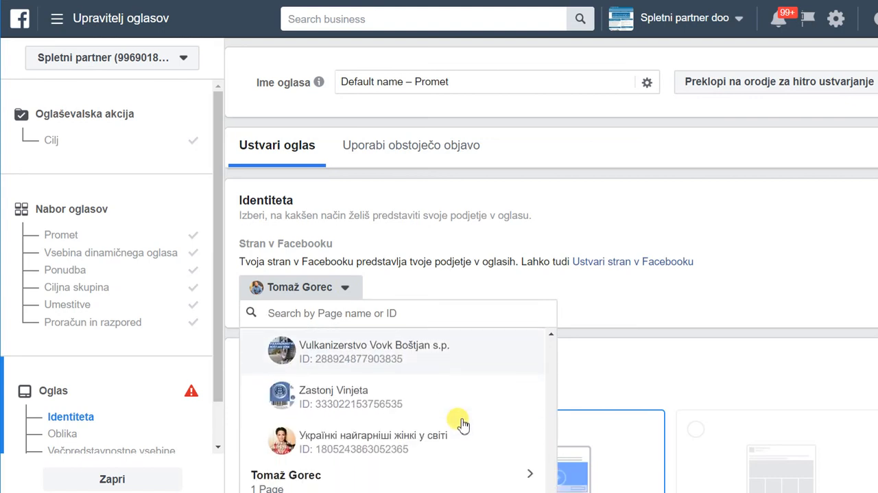
scroll(461, 421, "up", 3)
scroll(461, 420, "up", 3)
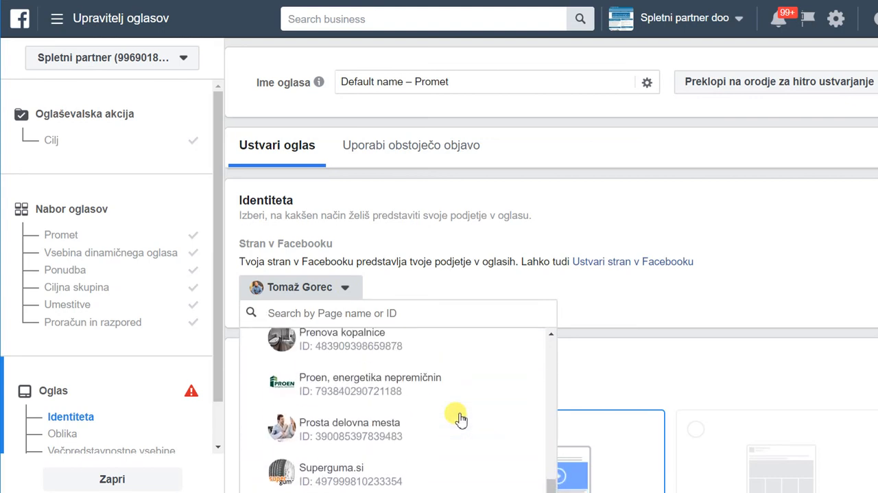
scroll(460, 420, "up", 4)
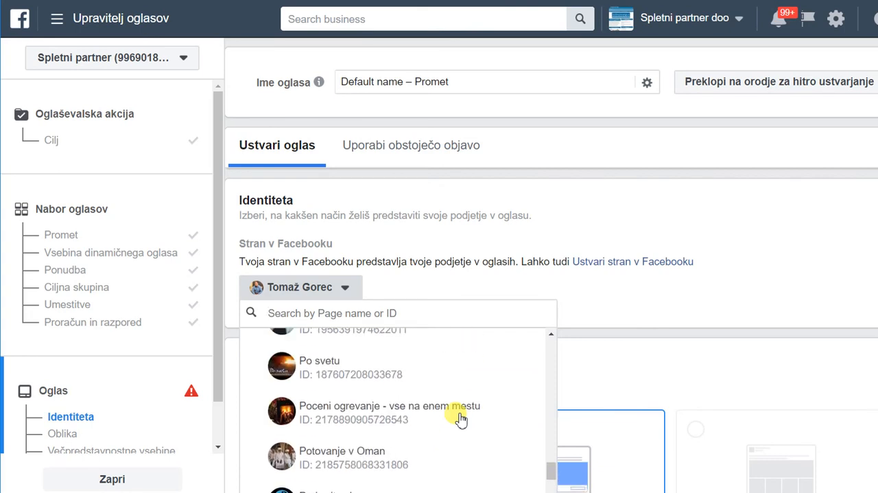
scroll(460, 420, "up", 3)
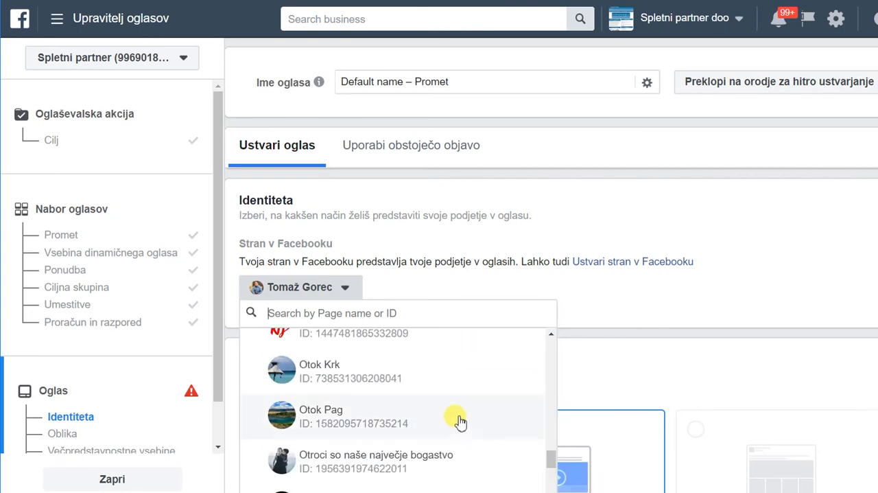
scroll(461, 420, "up", 2)
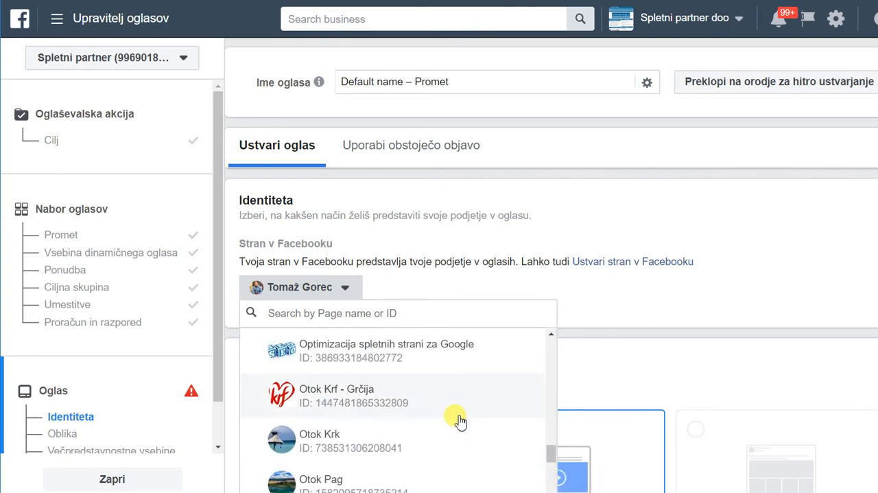
left_click(389, 349)
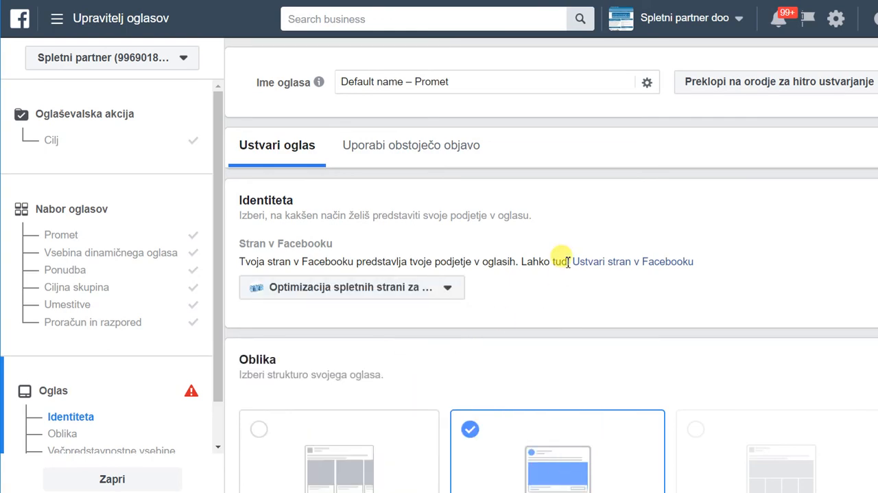
Examine the ad's identity section and the available formats, including carousel, single image or video, and collection.
scroll(580, 273, "down", 2)
scroll(580, 272, "down", 5)
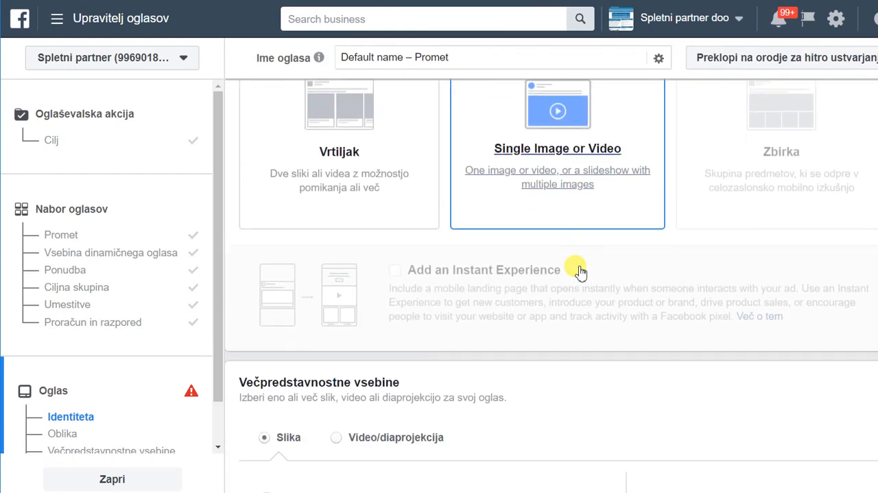
scroll(579, 270, "up", 6)
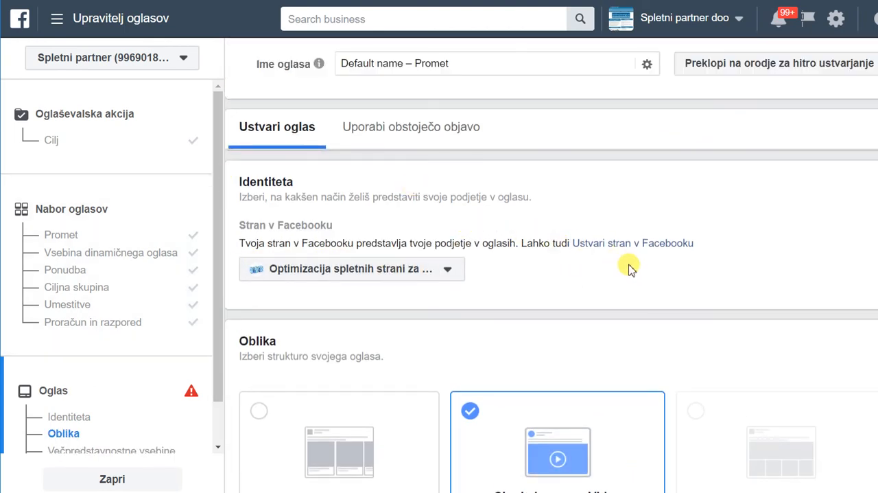
scroll(630, 268, "down", 2)
scroll(647, 215, "down", 3)
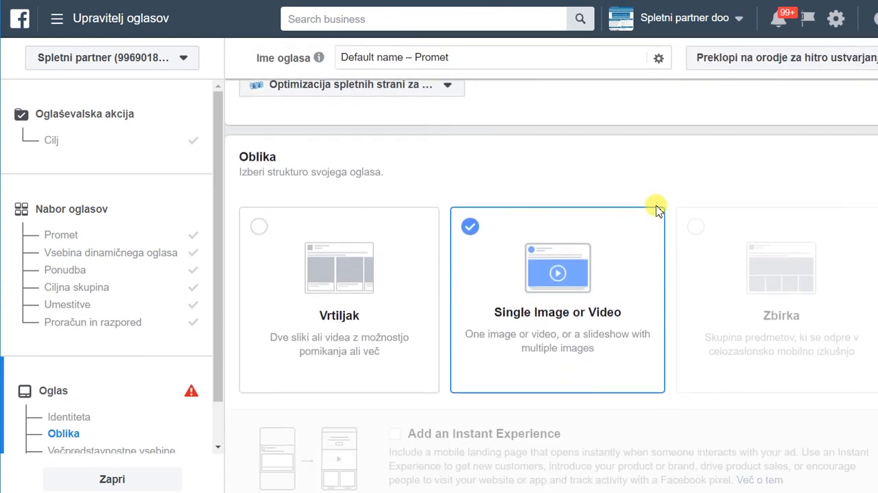
scroll(662, 230, "up", 2)
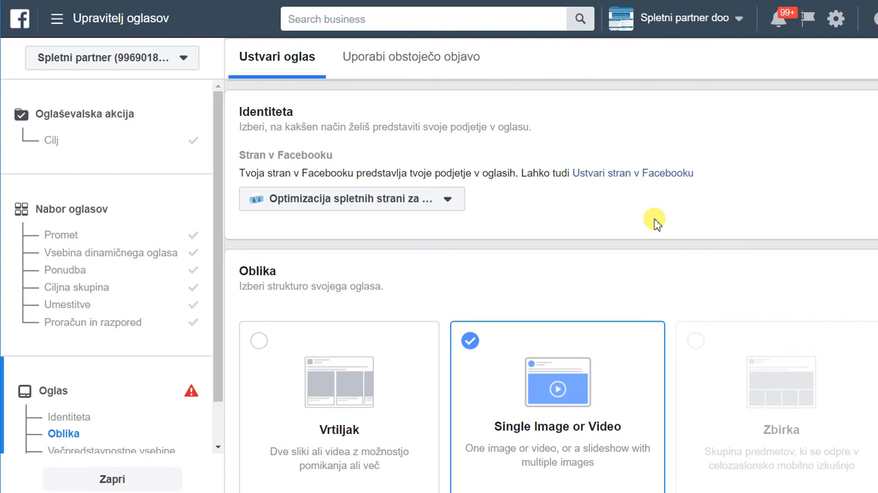
scroll(654, 221, "down", 2)
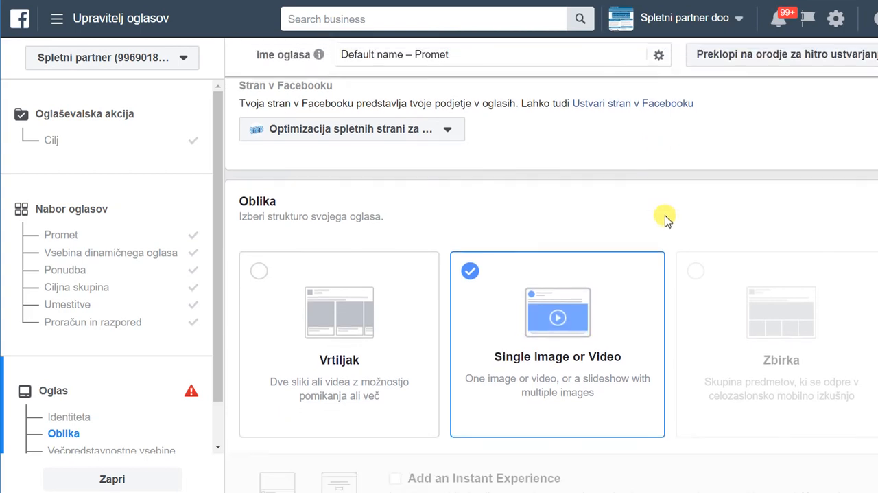
scroll(658, 218, "down", 2)
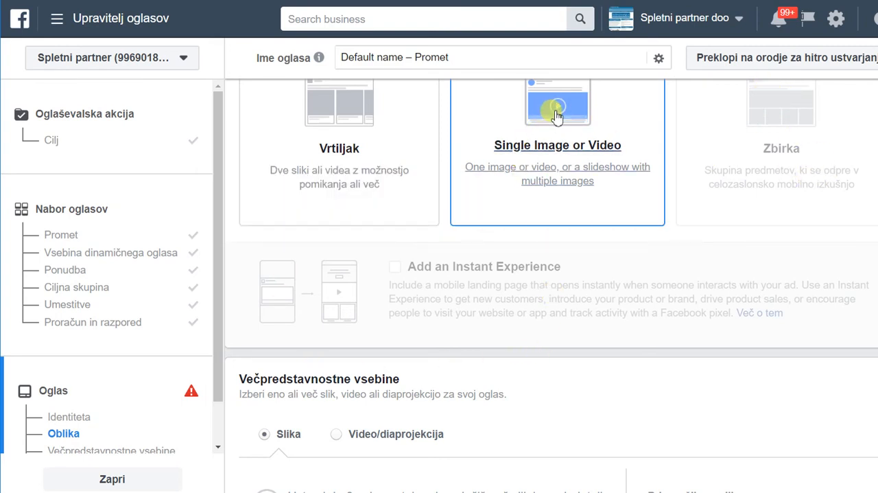
Add the 595 × 650 SEO book cover from the account's image library as the ad image.
scroll(562, 209, "down", 4)
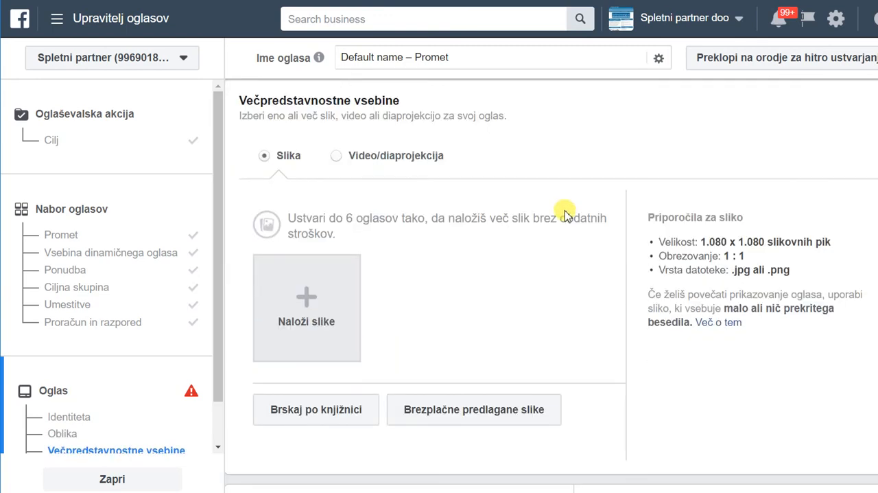
left_click(310, 299)
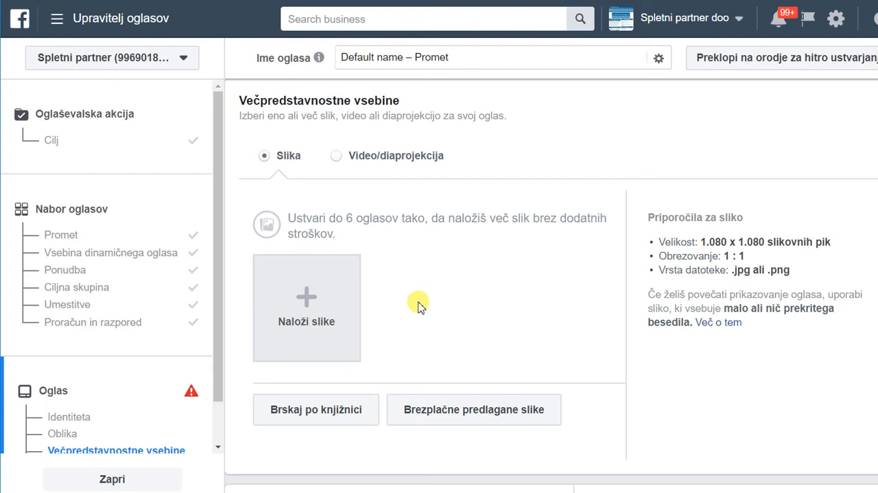
left_click(330, 415)
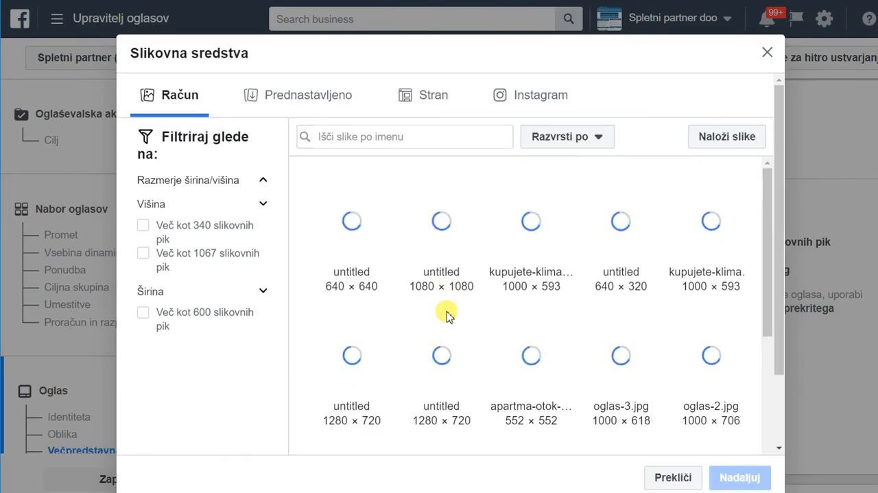
scroll(461, 262, "down", 4)
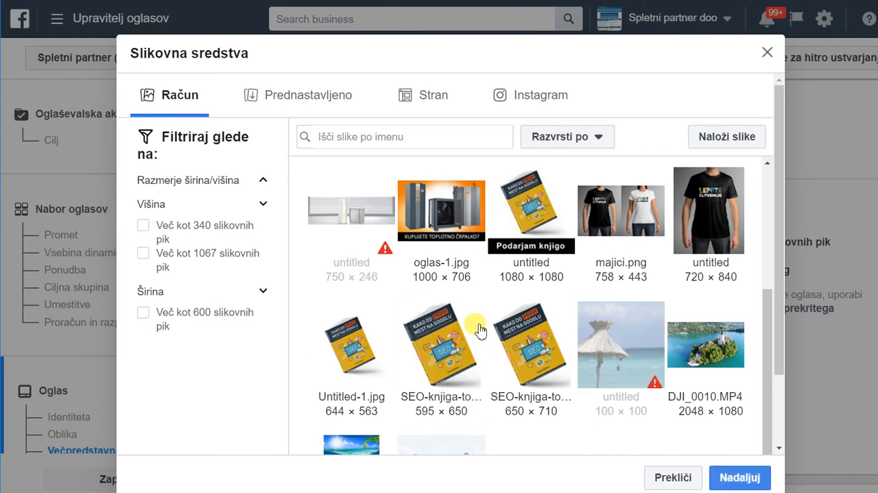
left_click(437, 343)
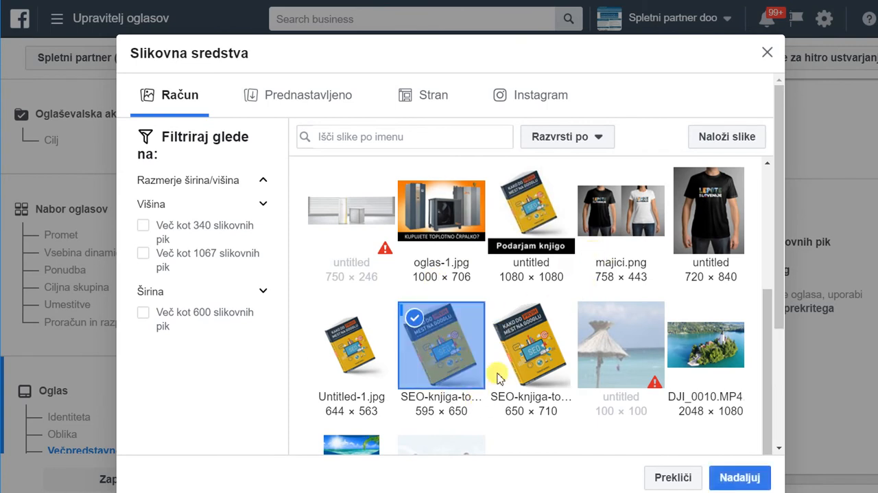
left_click(744, 475)
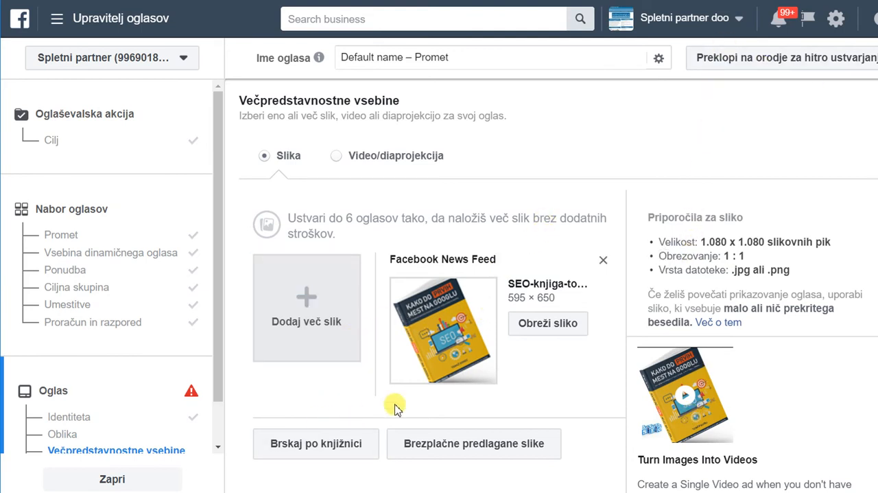
Switch to Notepad and copy the whole prepared ad text about the SEO book for the ad's text field.
scroll(392, 406, "down", 1)
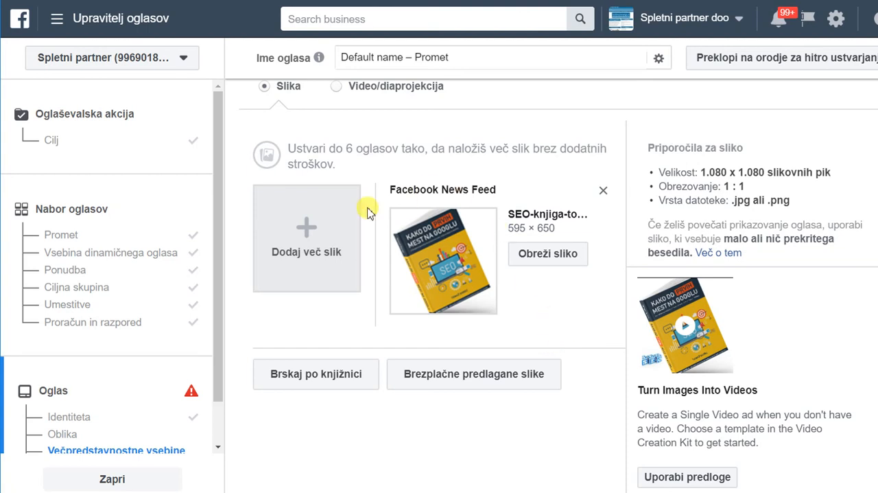
scroll(459, 274, "down", 2)
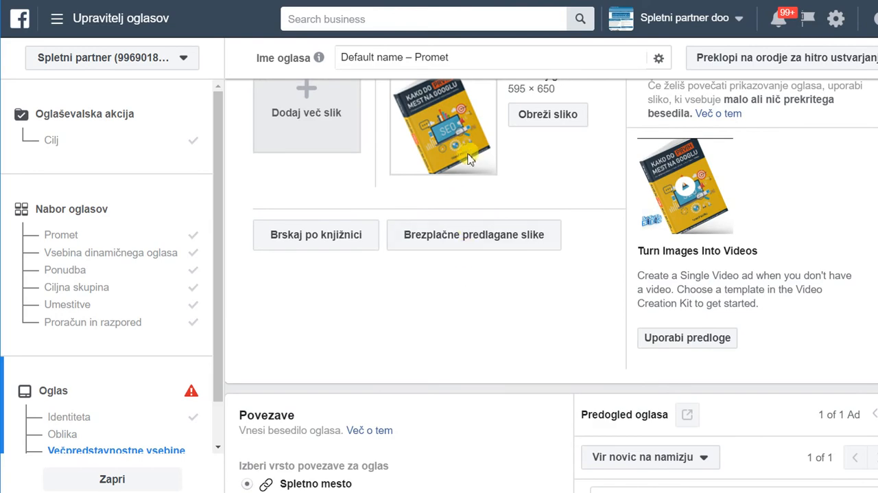
scroll(511, 204, "down", 3)
scroll(529, 214, "down", 2)
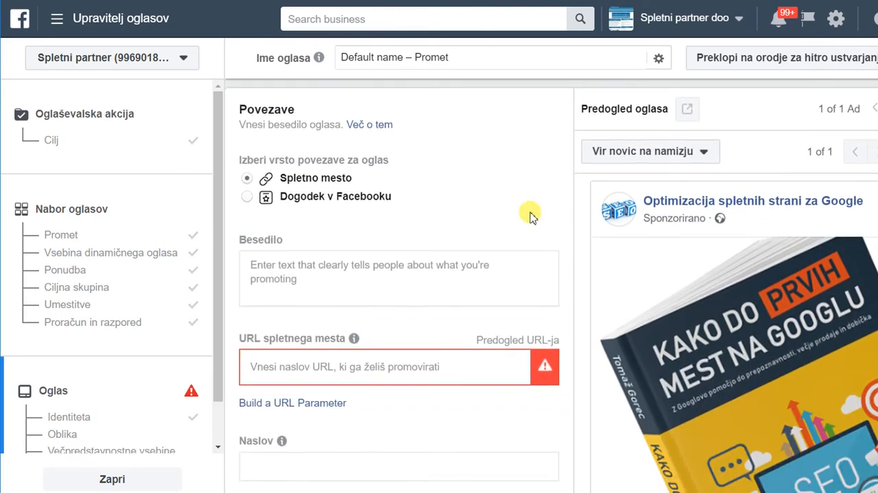
left_click(320, 239)
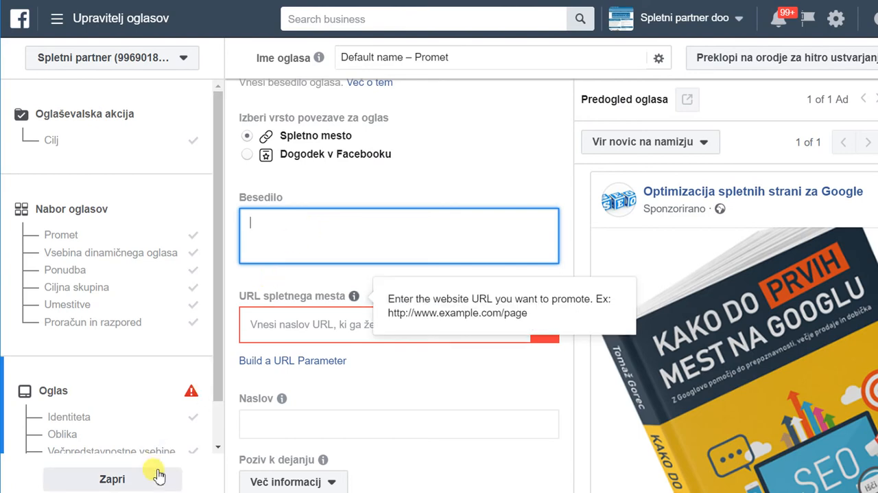
left_click(152, 491)
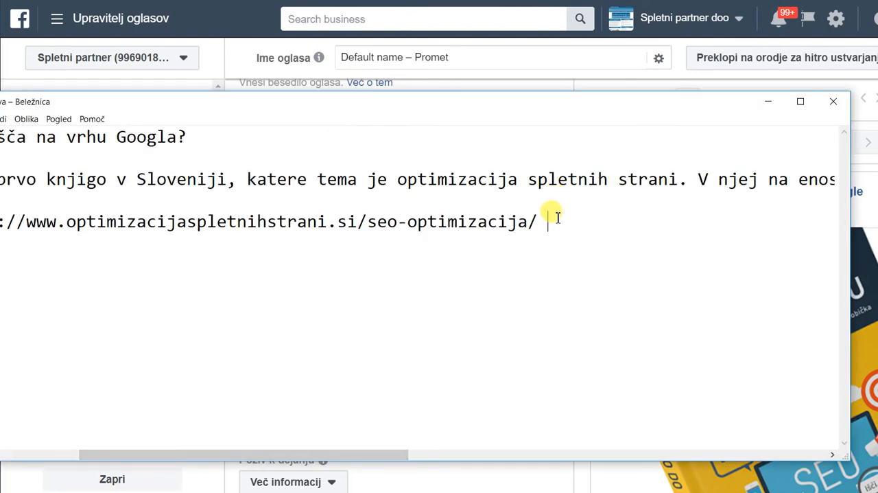
left_click_drag(555, 221, 3, 137)
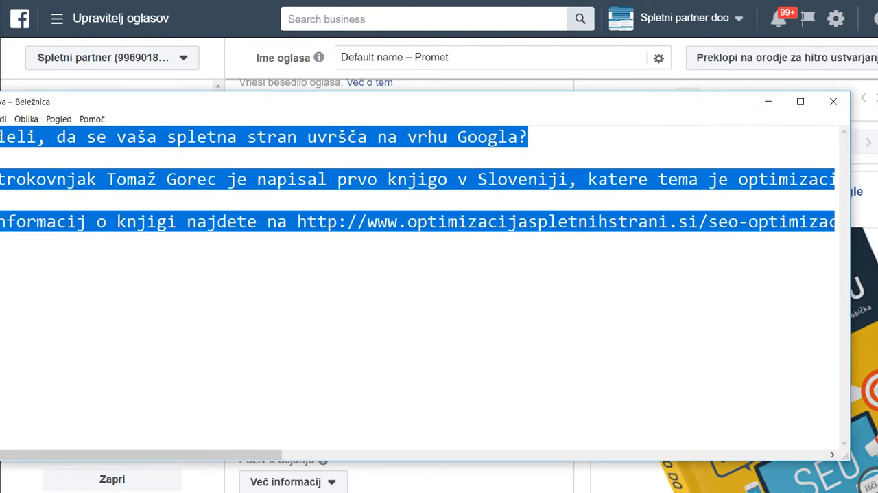
right_click(232, 172)
left_click(299, 212)
left_click(770, 103)
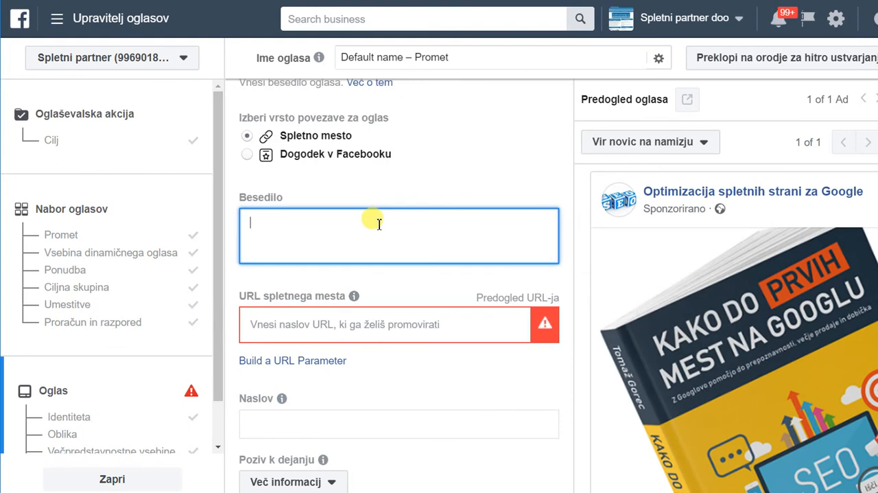
Paste the copied book description into the ad's text field and append ":)" at its end.
key("ctrl+v")
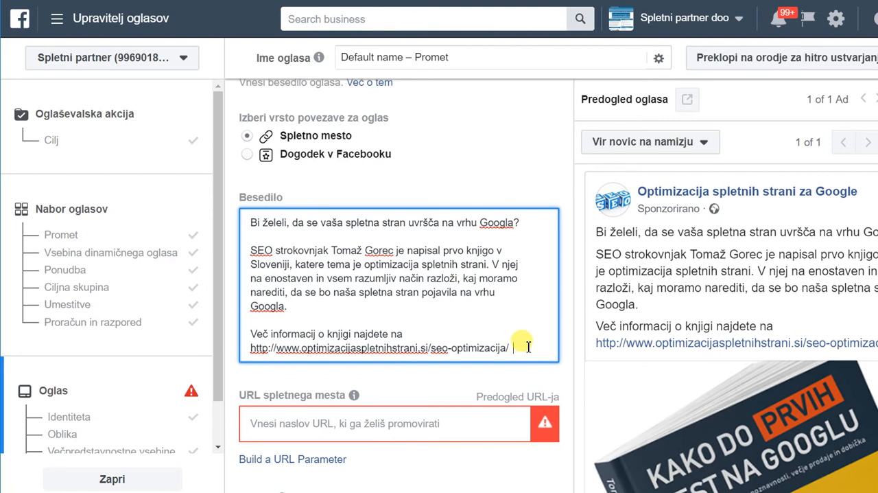
type(":)")
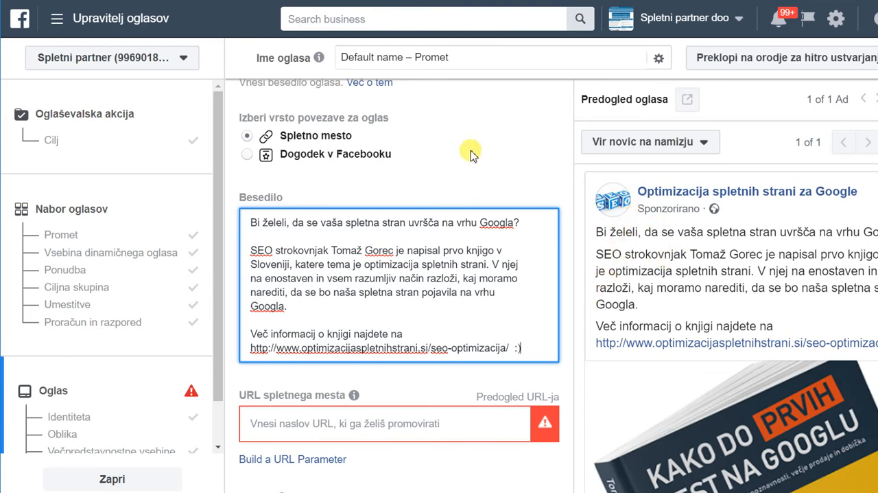
scroll(467, 162, "down", 1)
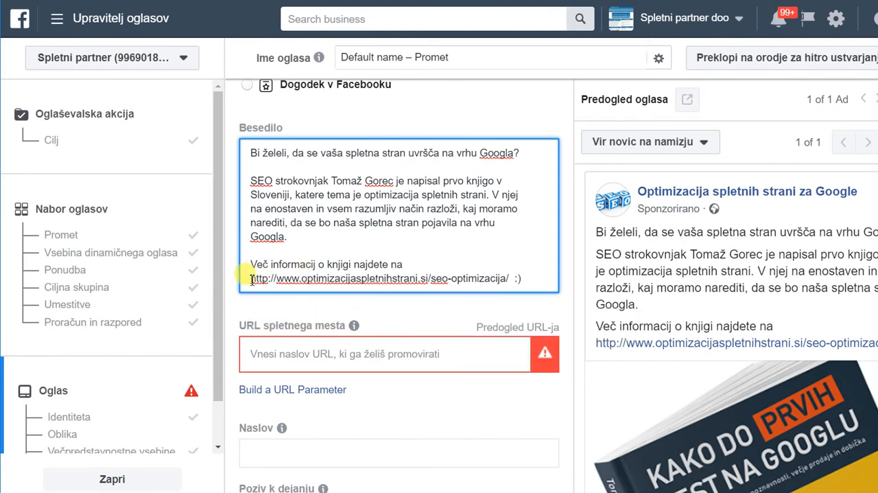
left_click_drag(253, 280, 506, 279)
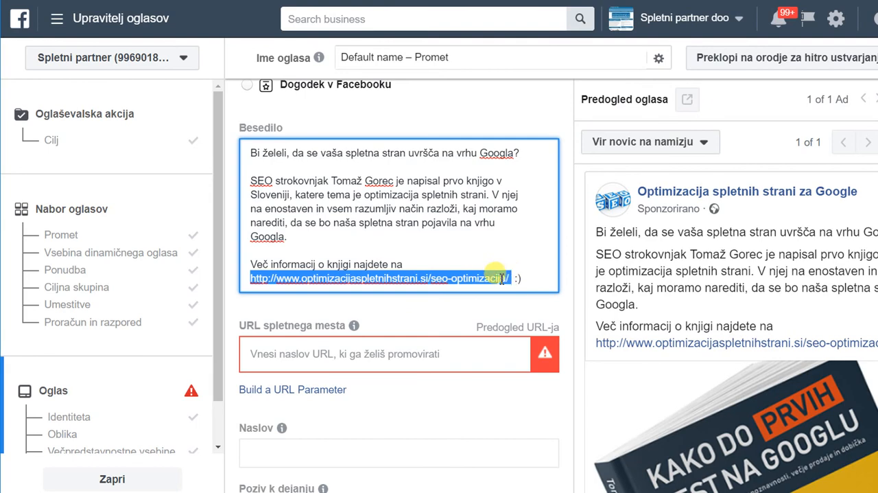
right_click(502, 278)
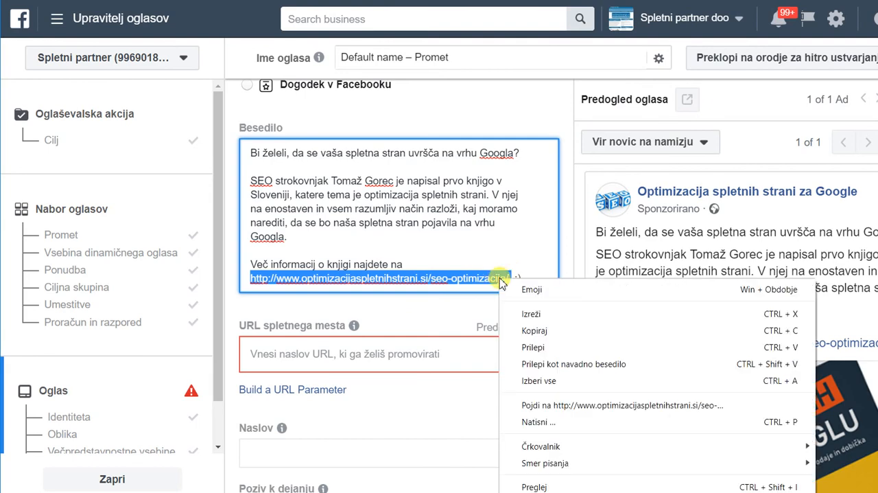
left_click(557, 334)
left_click(411, 354)
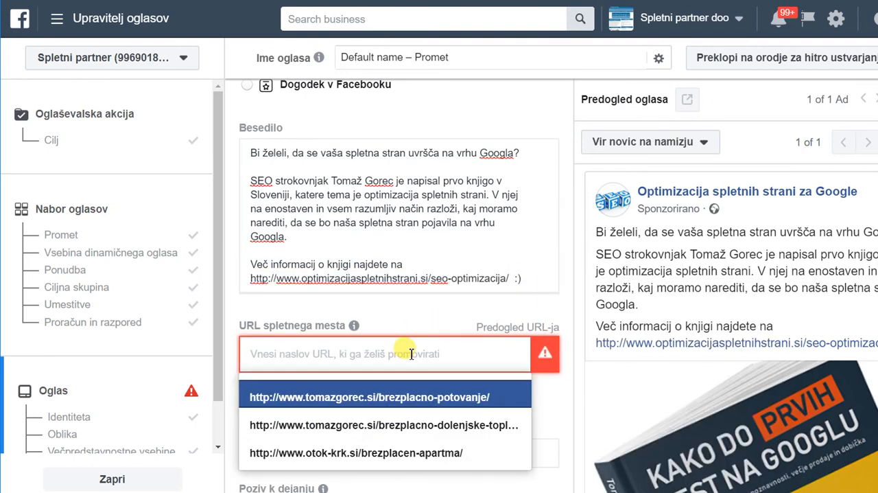
key("ctrl+v")
left_click(488, 405)
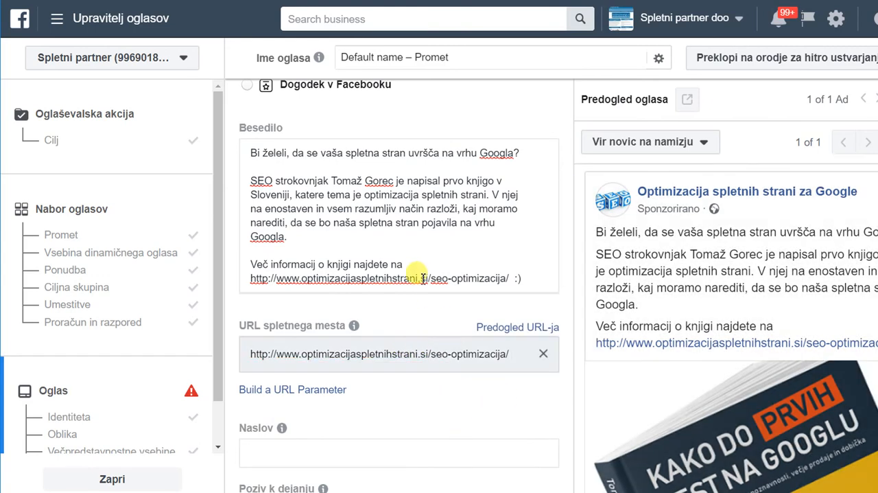
Examine the ad preview with the book cover and the remaining link fields, including headline, call to action and display link.
scroll(762, 385, "down", 3)
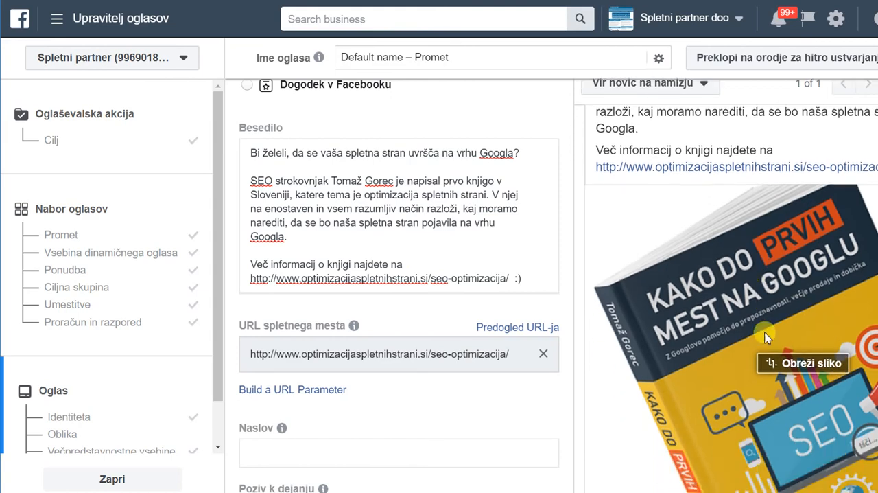
scroll(767, 337, "down", 5)
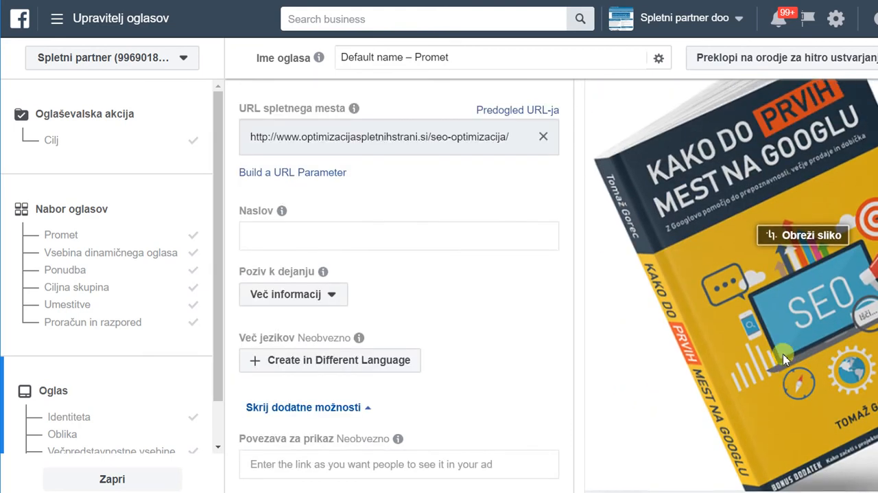
scroll(721, 295, "down", 3)
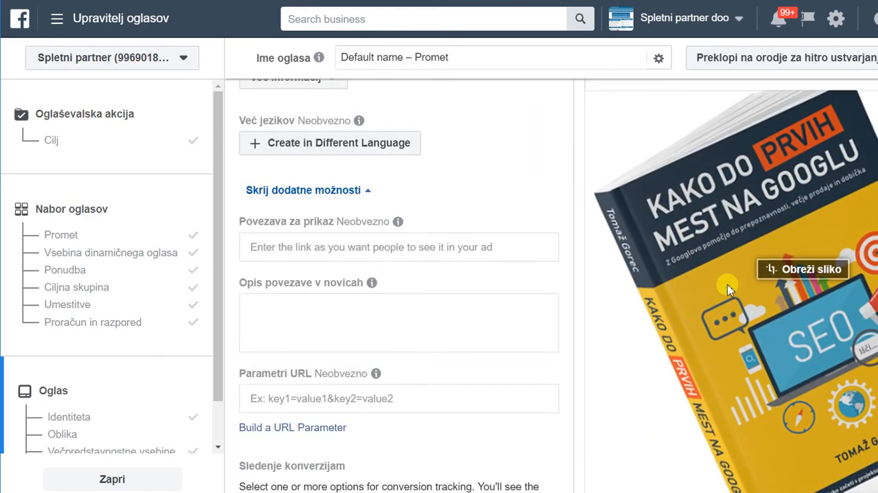
scroll(729, 288, "up", 2)
scroll(476, 268, "up", 5)
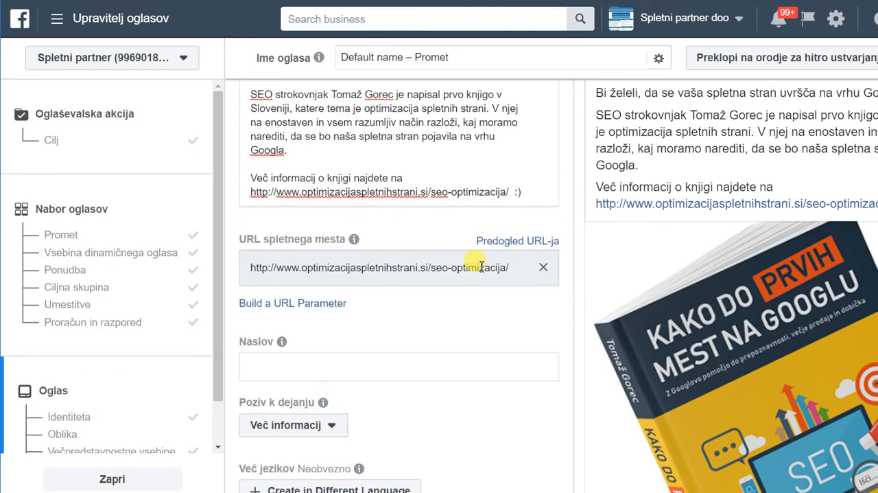
scroll(482, 266, "up", 2)
scroll(483, 266, "up", 2)
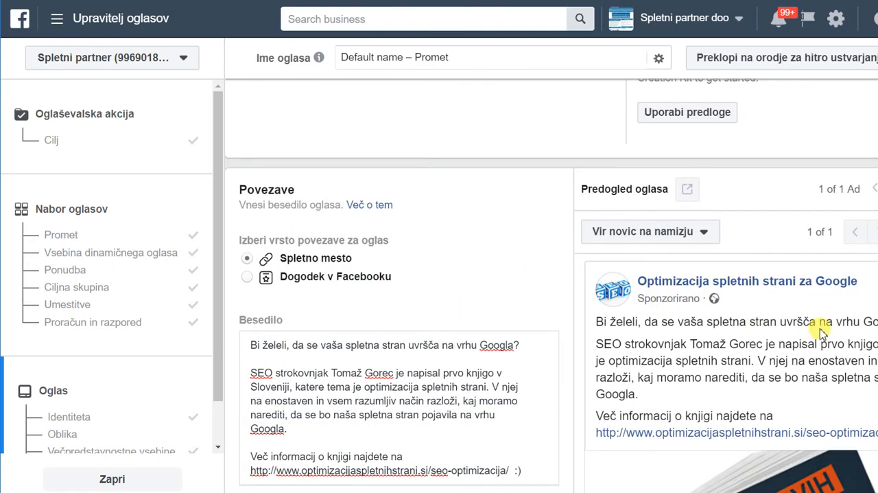
scroll(821, 330, "down", 2)
scroll(795, 431, "down", 3)
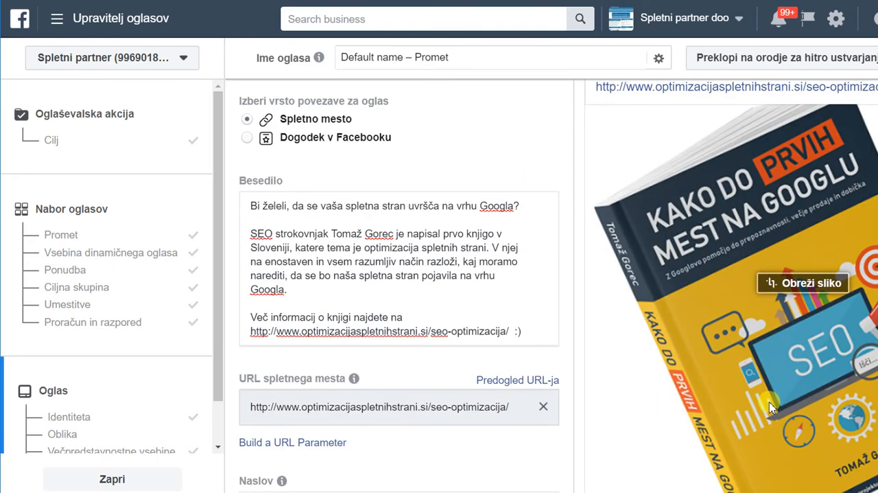
Browse the account's image library for other possible ad pictures and leave it without changing the selected book cover.
scroll(764, 388, "up", 2)
scroll(478, 244, "up", 5)
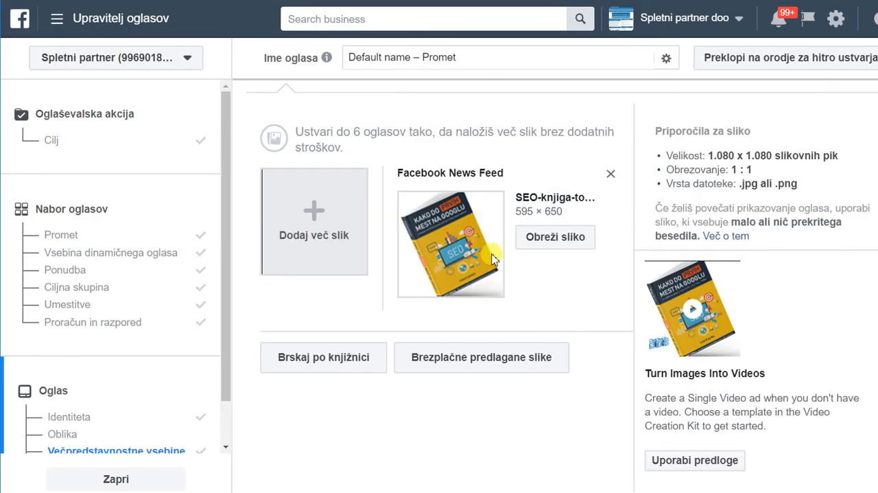
left_click(350, 359)
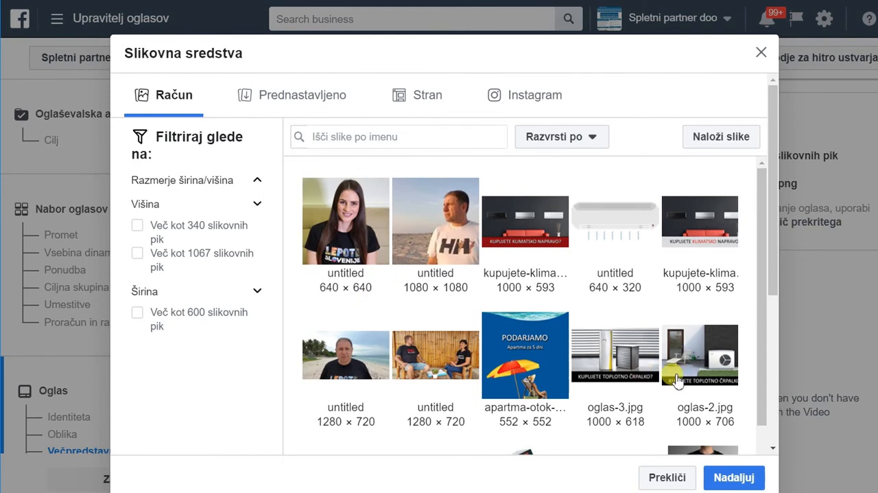
scroll(673, 374, "down", 5)
scroll(672, 374, "down", 2)
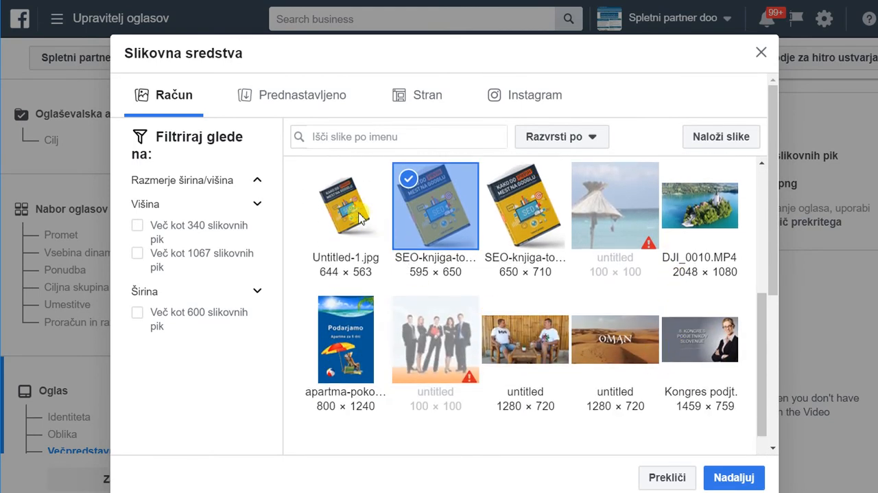
scroll(458, 288, "down", 7)
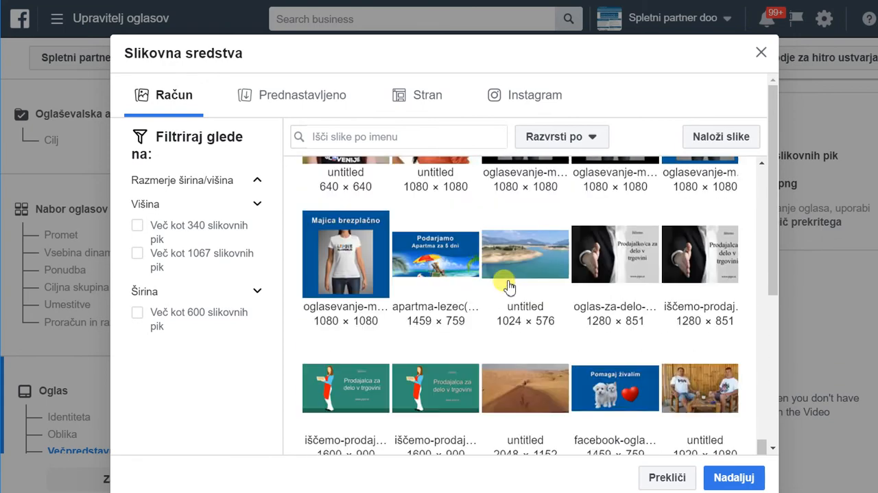
scroll(508, 285, "down", 4)
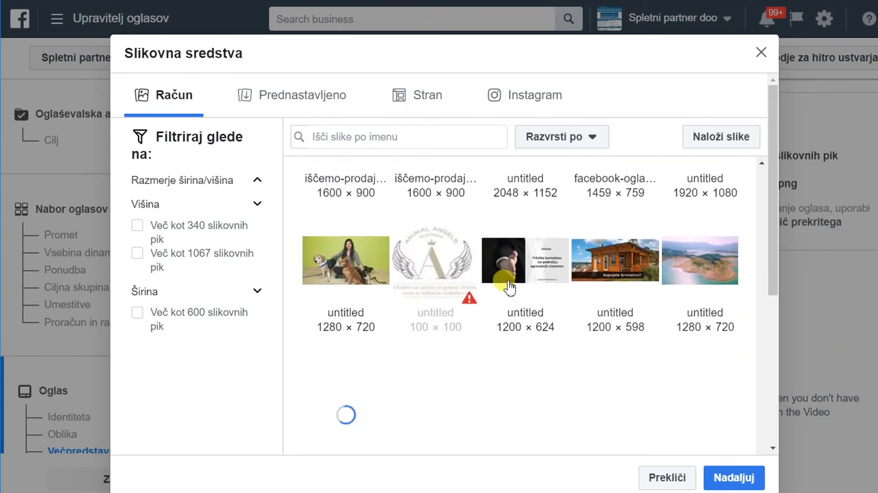
scroll(508, 286, "down", 1)
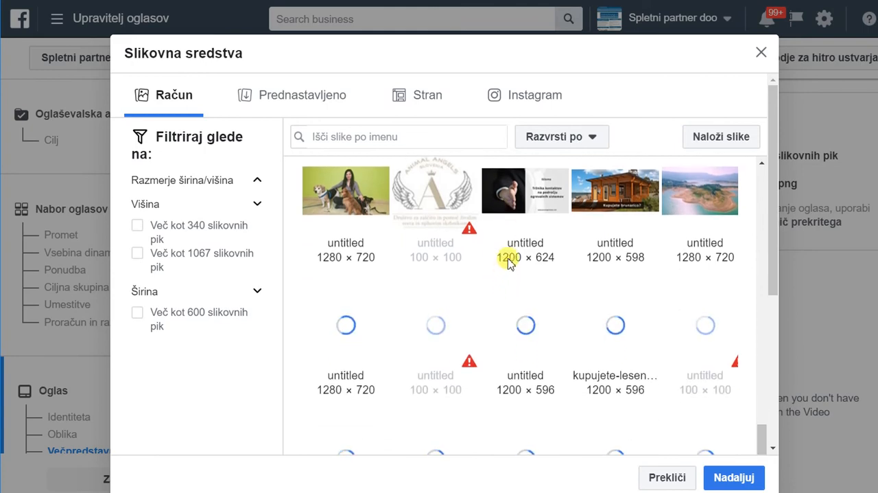
scroll(509, 260, "down", 8)
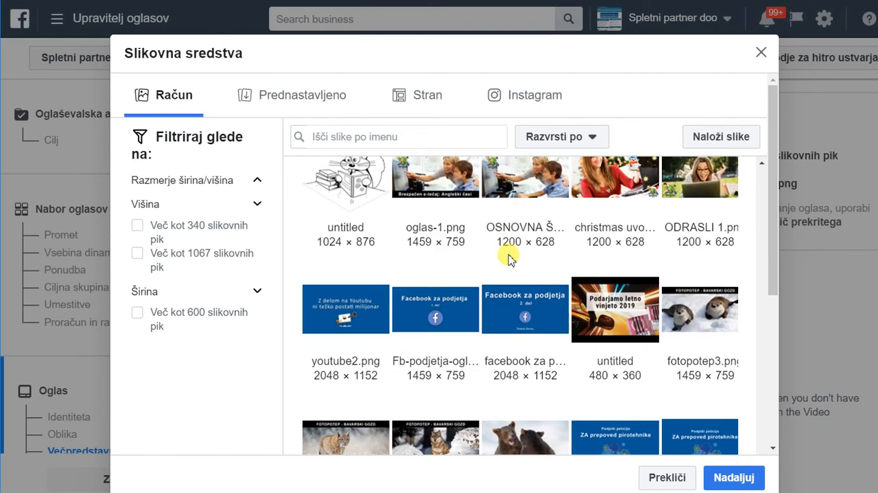
scroll(509, 259, "down", 1)
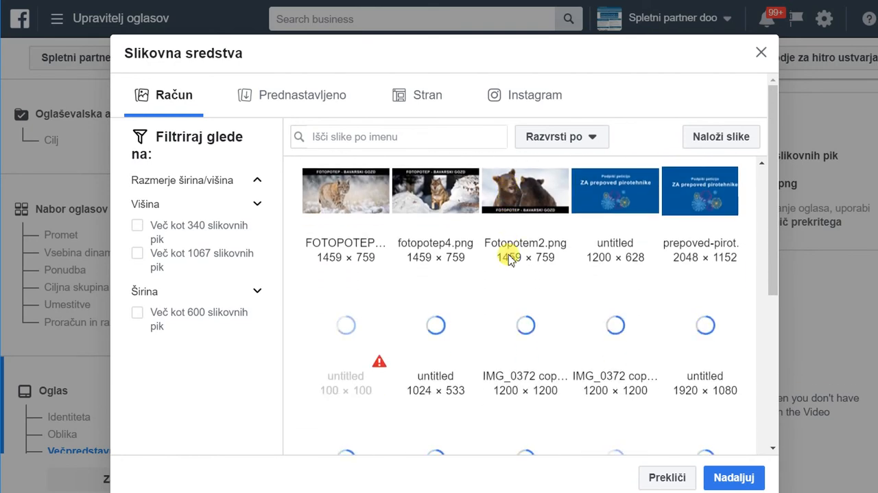
scroll(509, 259, "up", 5)
scroll(509, 260, "down", 4)
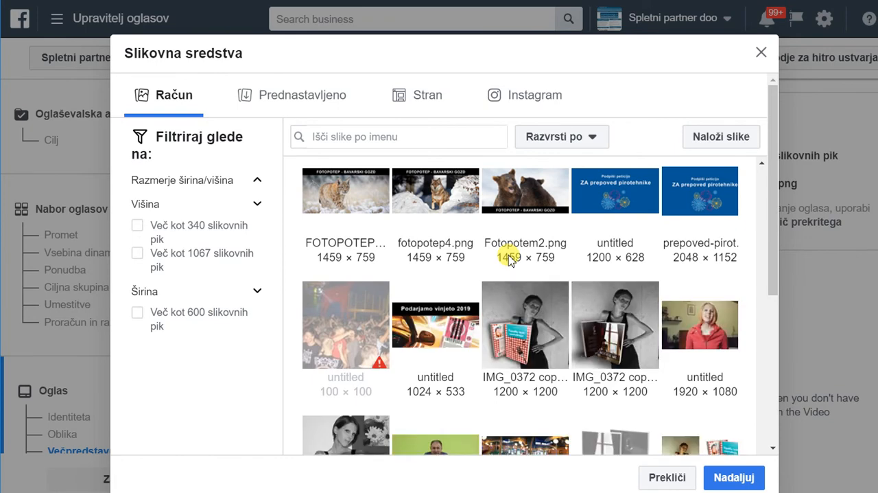
scroll(509, 260, "down", 8)
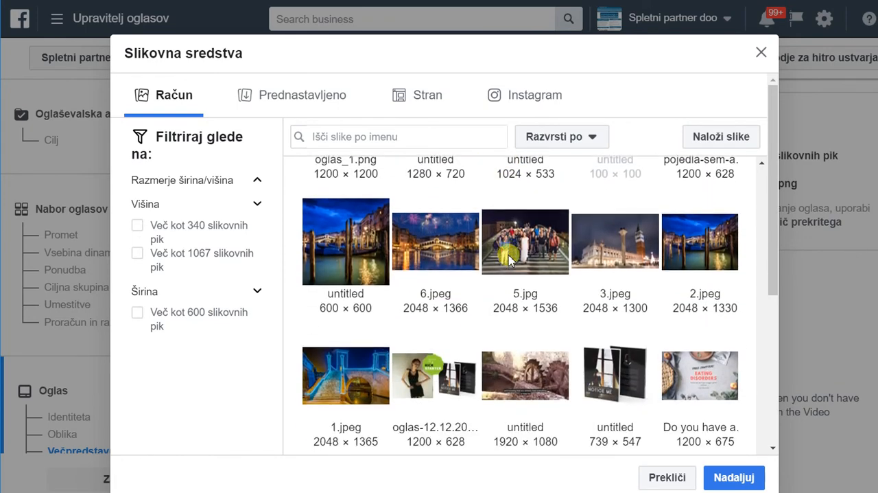
scroll(510, 259, "down", 5)
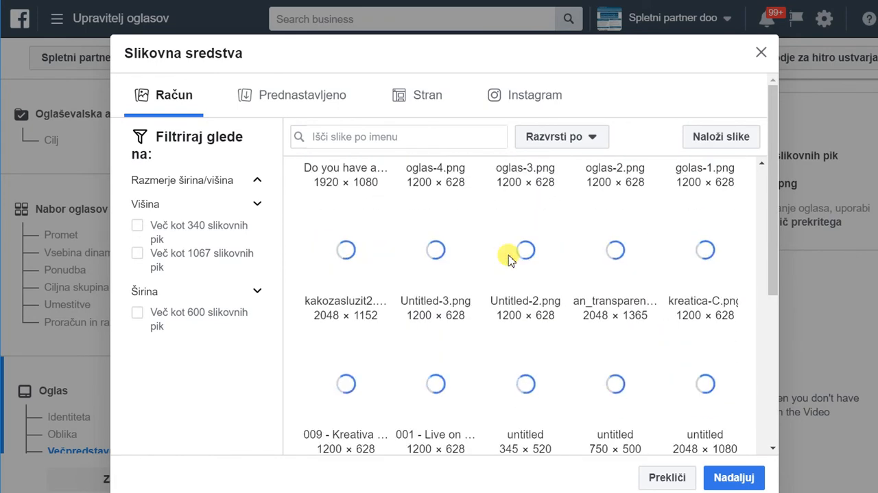
scroll(509, 260, "up", 3)
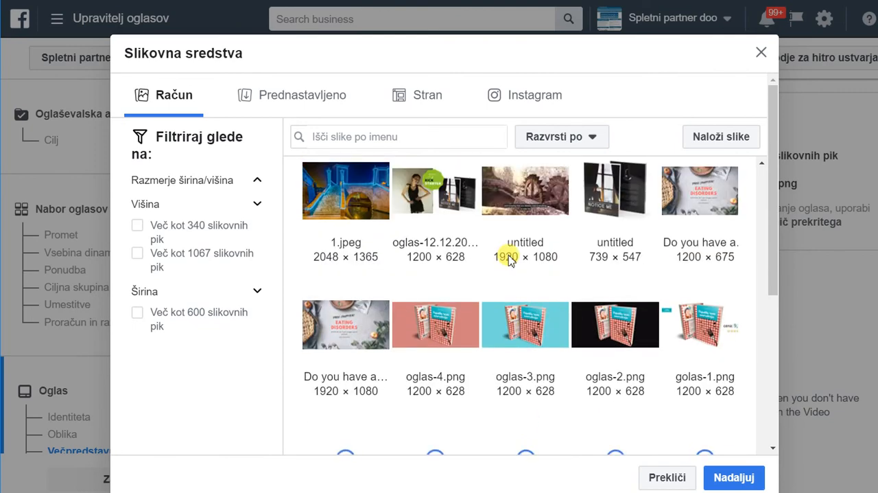
scroll(522, 275, "up", 3)
scroll(529, 293, "up", 8)
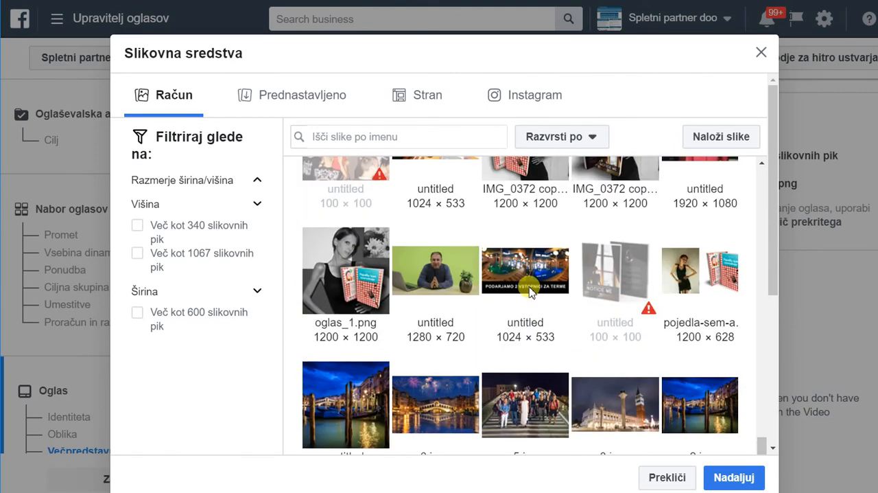
scroll(530, 292, "up", 15)
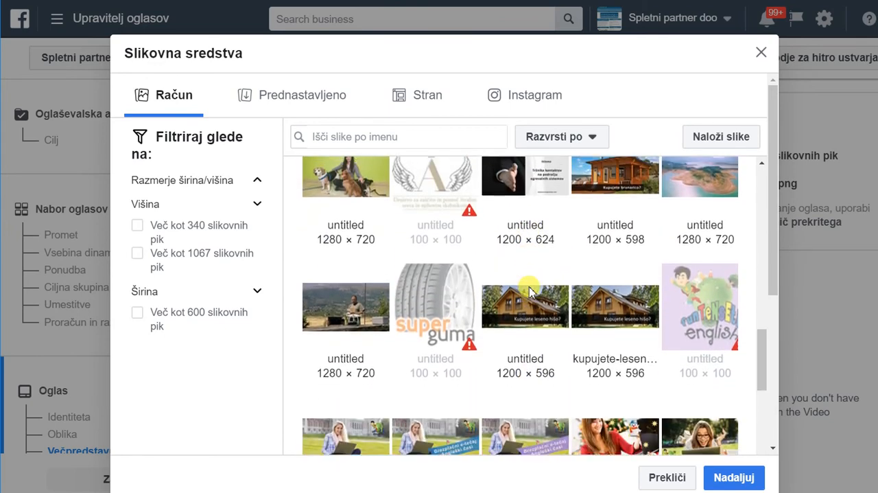
scroll(530, 292, "up", 6)
scroll(530, 292, "up", 8)
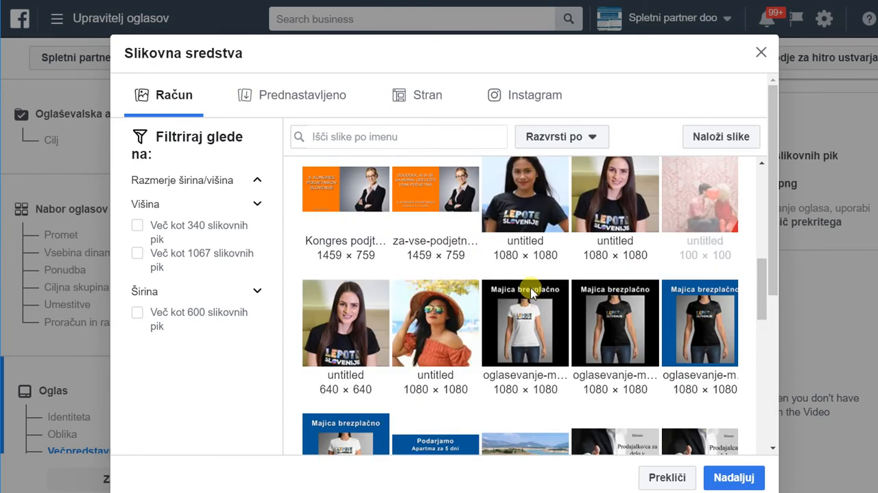
scroll(532, 294, "up", 1)
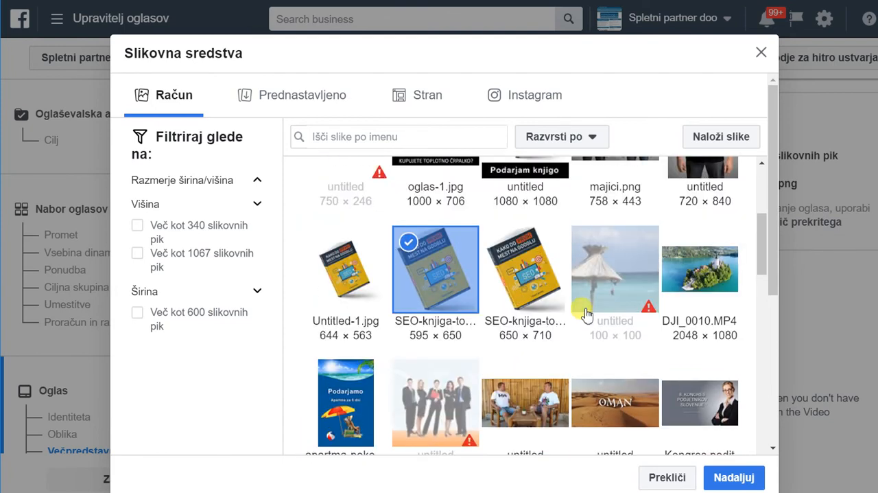
scroll(563, 325, "up", 2)
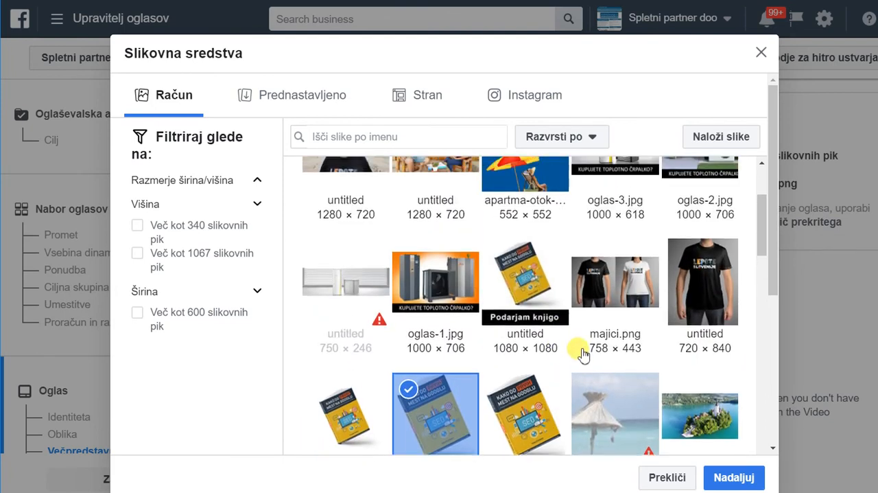
scroll(582, 349, "up", 4)
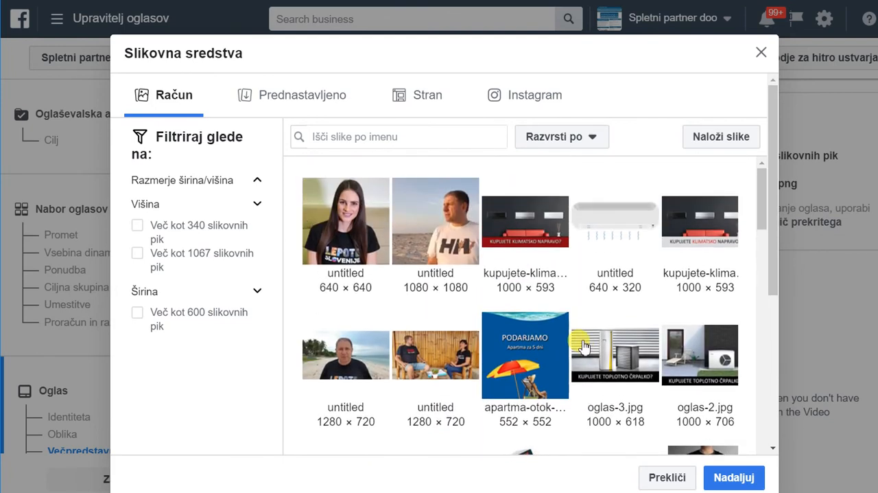
left_click(658, 479)
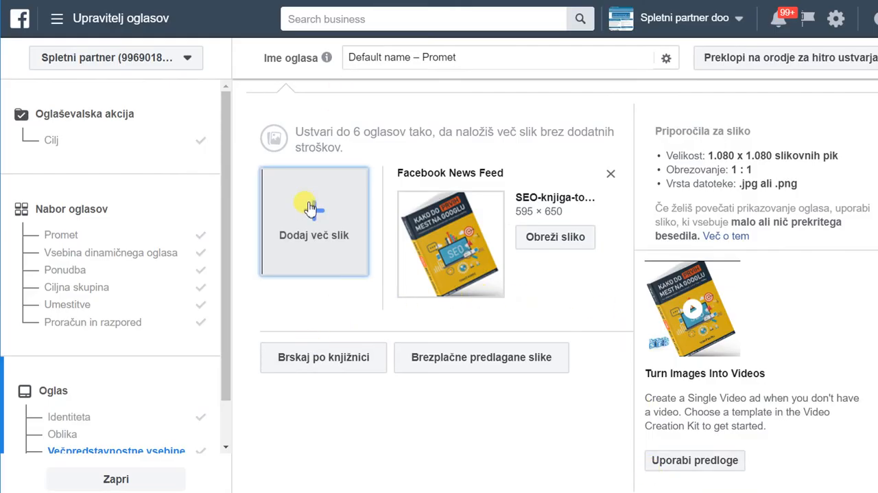
Add the book picture knjiga.png from the Prenosi folder as a further ad image.
left_click(317, 225)
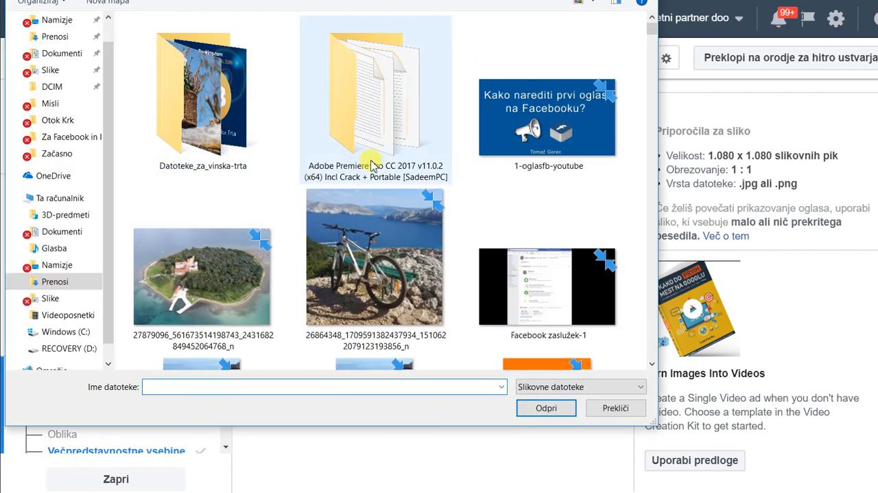
scroll(371, 163, "down", 5)
scroll(370, 162, "down", 6)
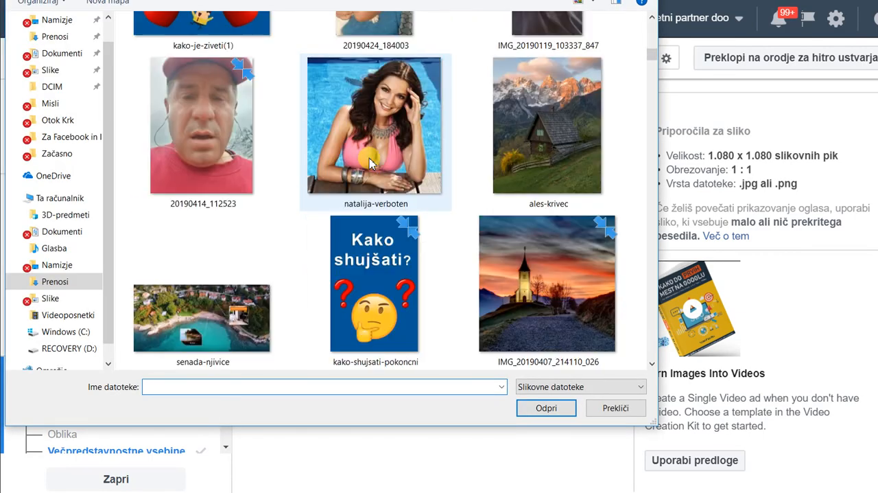
scroll(371, 163, "down", 6)
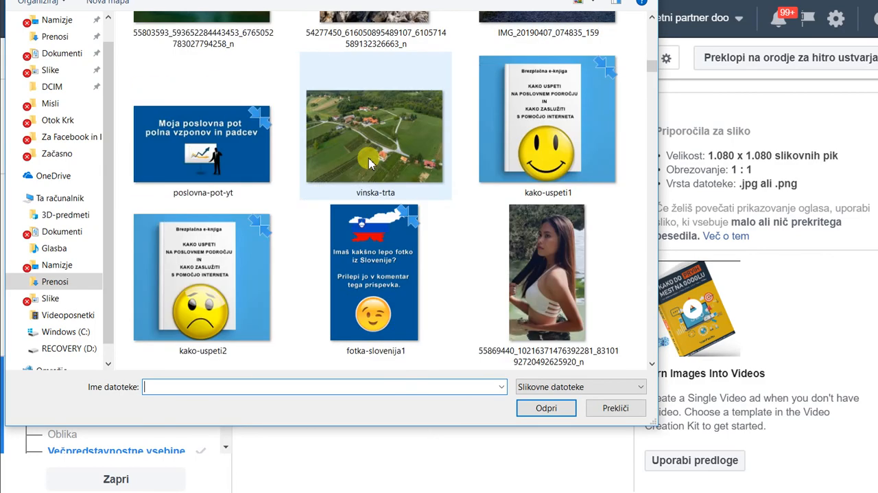
scroll(368, 163, "down", 20)
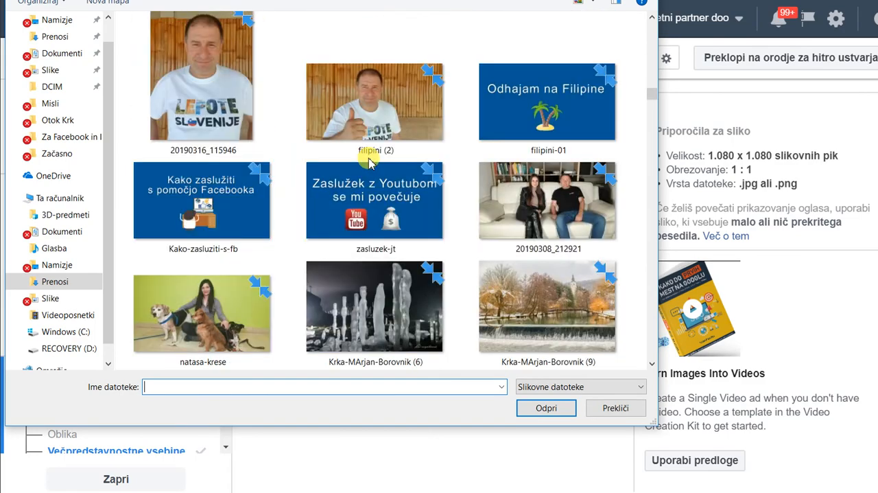
scroll(369, 163, "down", 5)
scroll(369, 162, "down", 20)
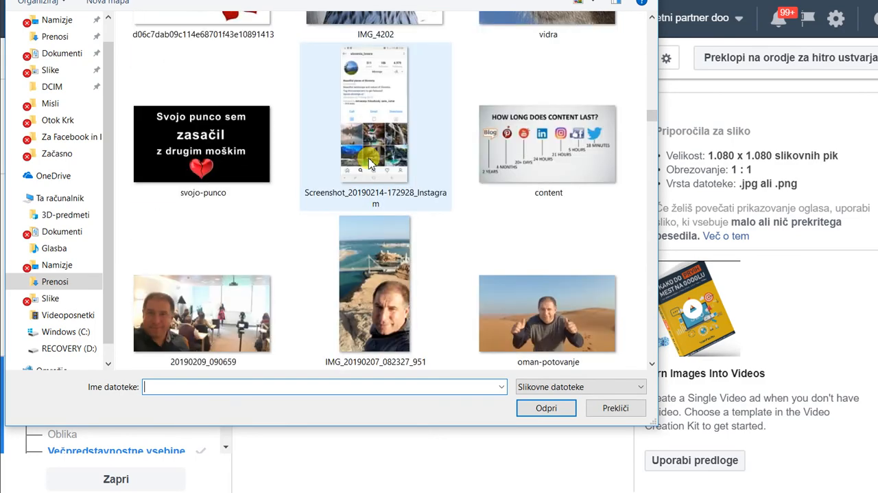
scroll(368, 162, "down", 20)
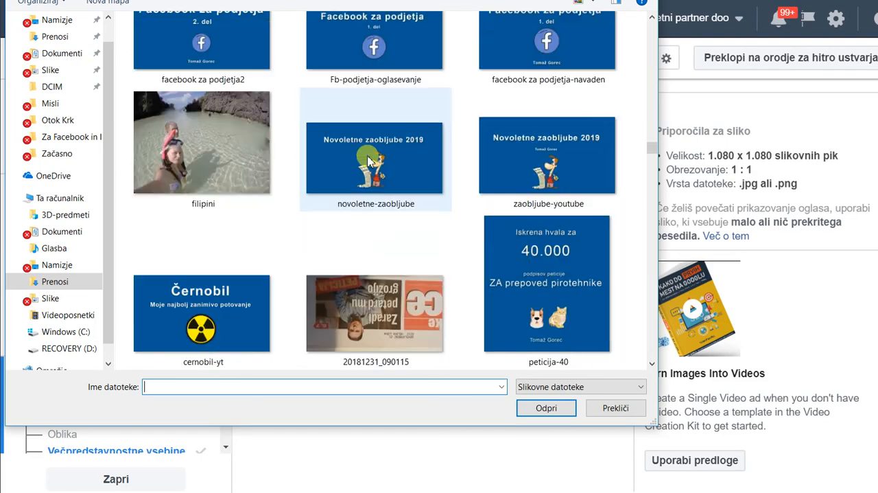
scroll(368, 157, "down", 20)
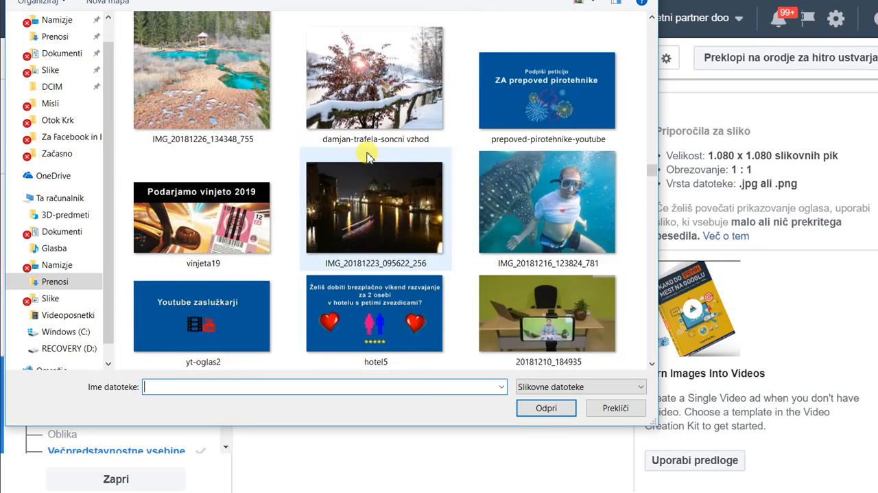
scroll(368, 156, "down", 10)
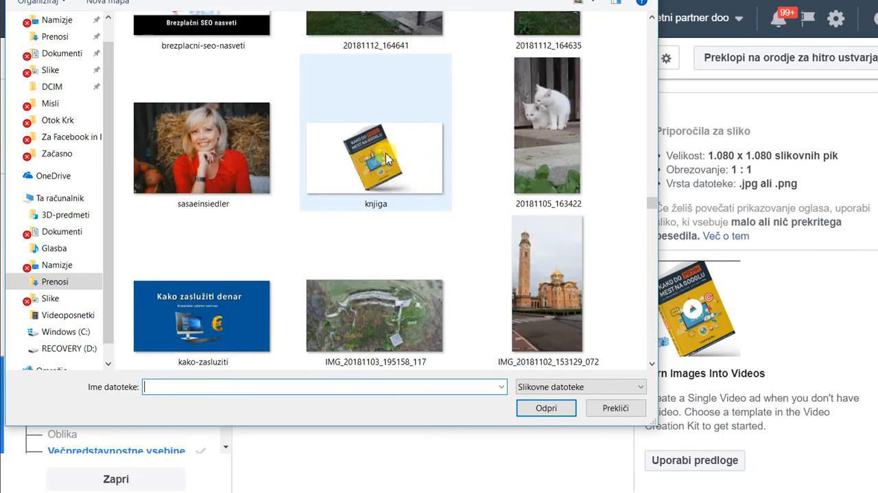
double_click(383, 160)
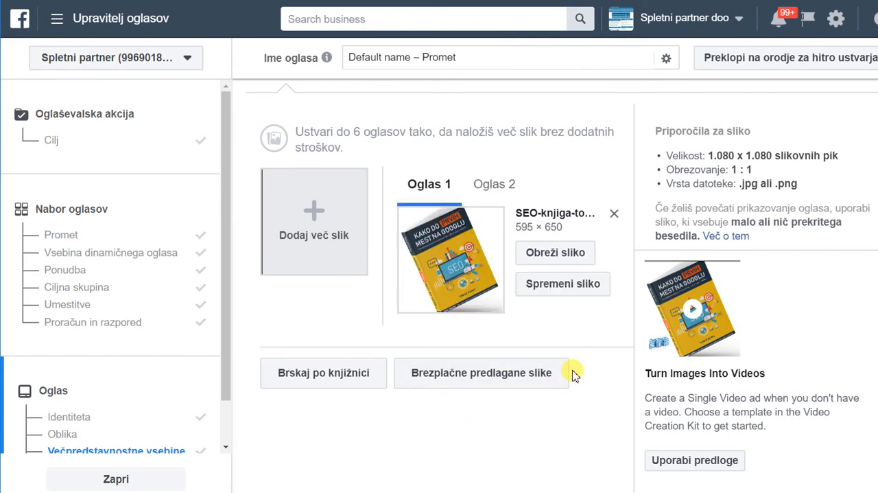
Compare the images of Oglas 1 and Oglas 2, and remove the SEO-knjiga image from Oglas 1.
left_click(494, 187)
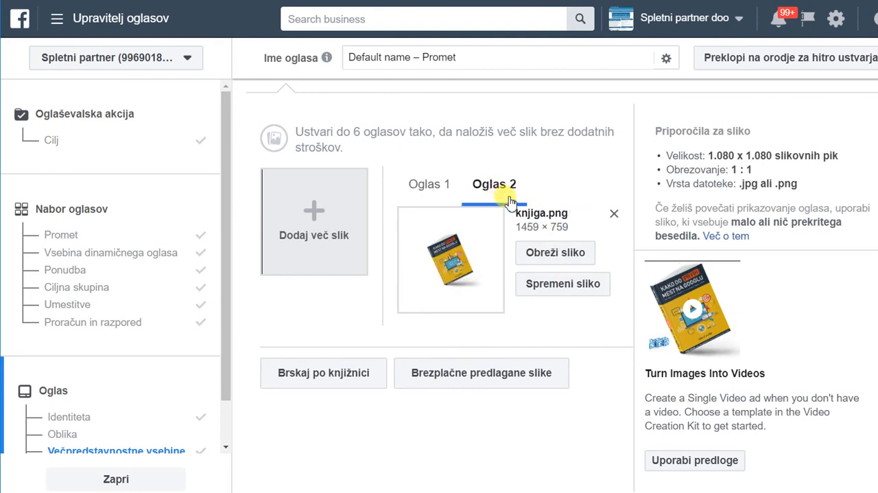
left_click(427, 183)
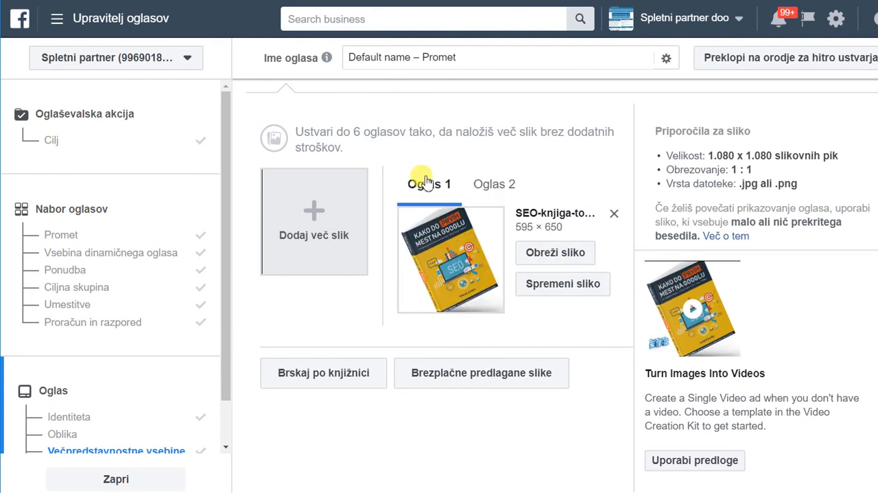
left_click(615, 215)
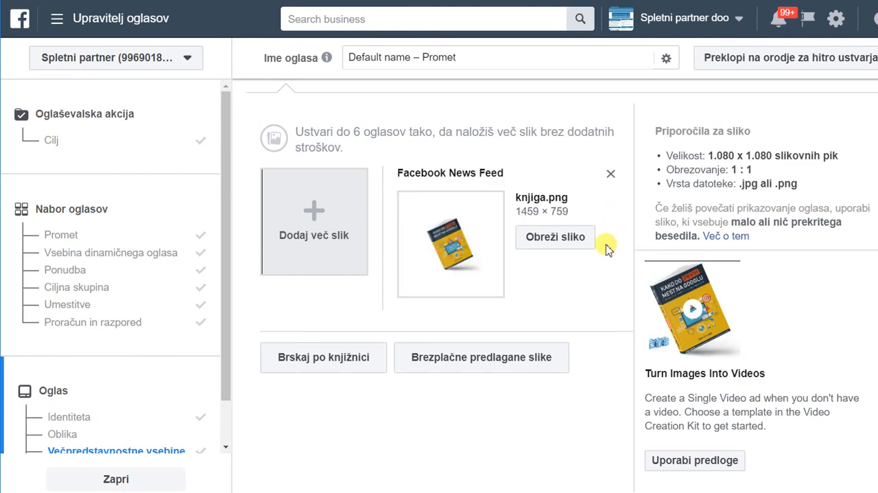
Review the ad preview and link fields, leave the headline empty, and choose "Več informacij" as the call to action.
scroll(515, 299, "down", 10)
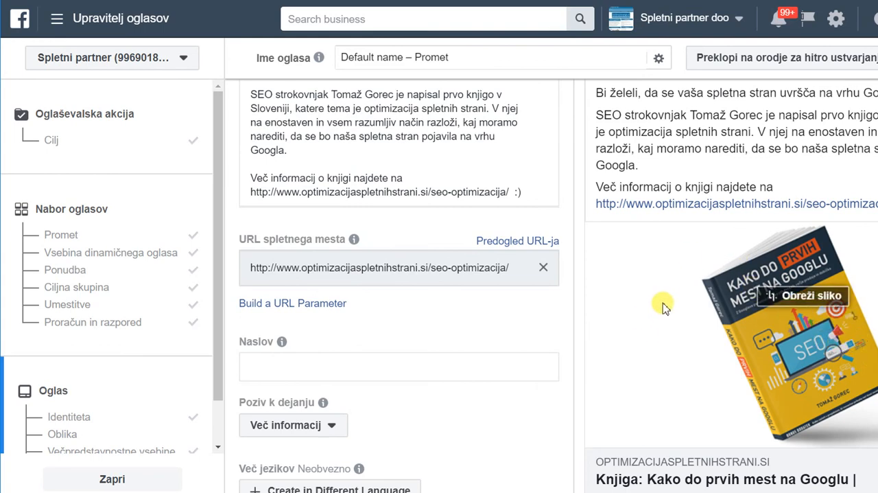
scroll(421, 226, "up", 3)
scroll(425, 277, "down", 3)
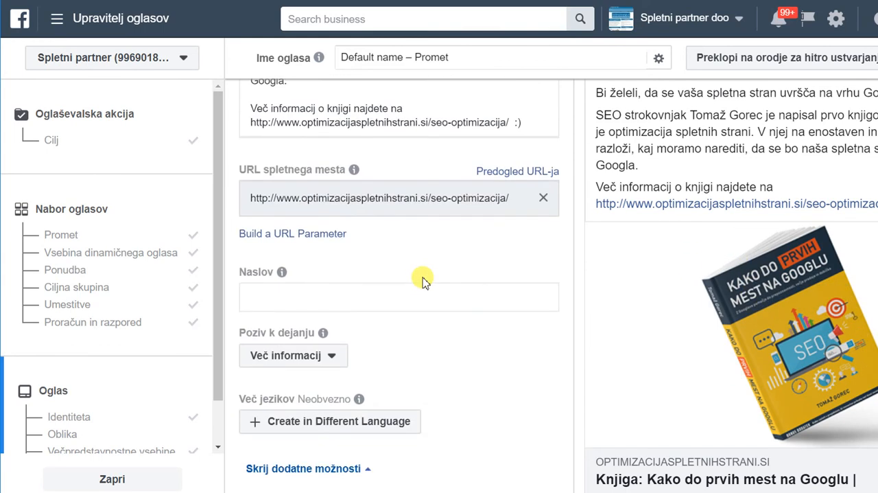
scroll(423, 281, "down", 1)
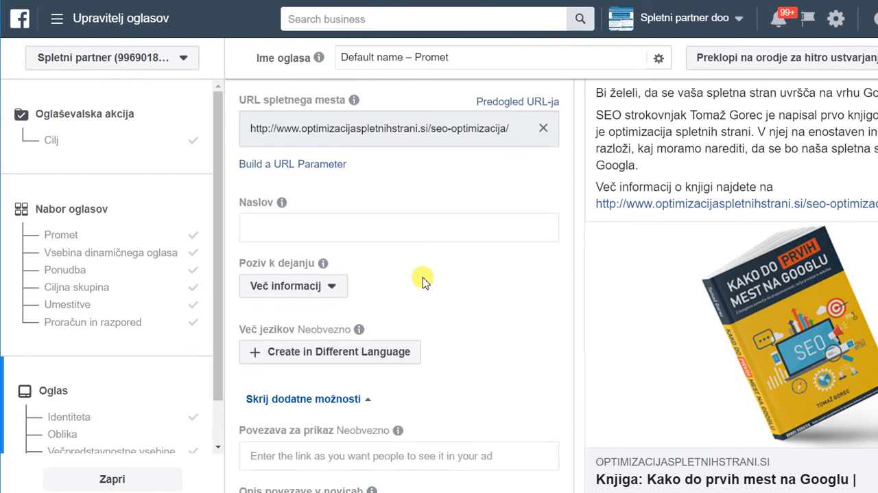
scroll(423, 281, "down", 1)
scroll(422, 280, "up", 1)
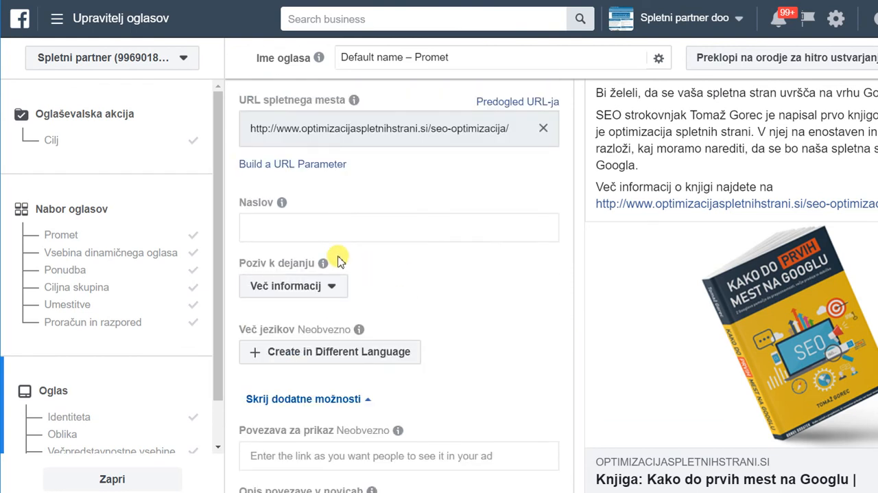
left_click(312, 232)
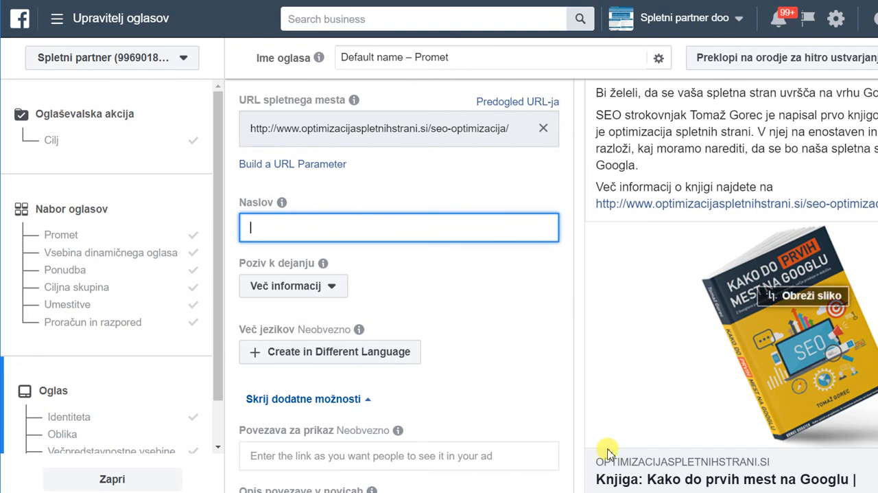
scroll(615, 450, "down", 1)
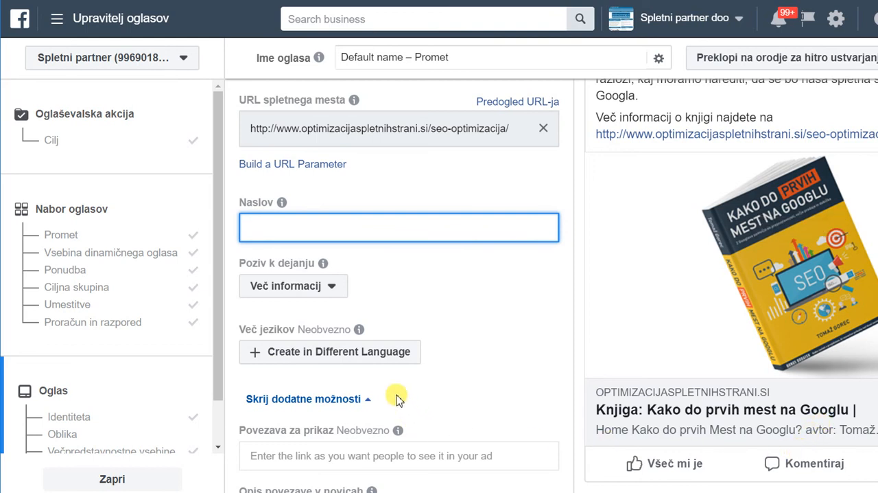
left_click(332, 291)
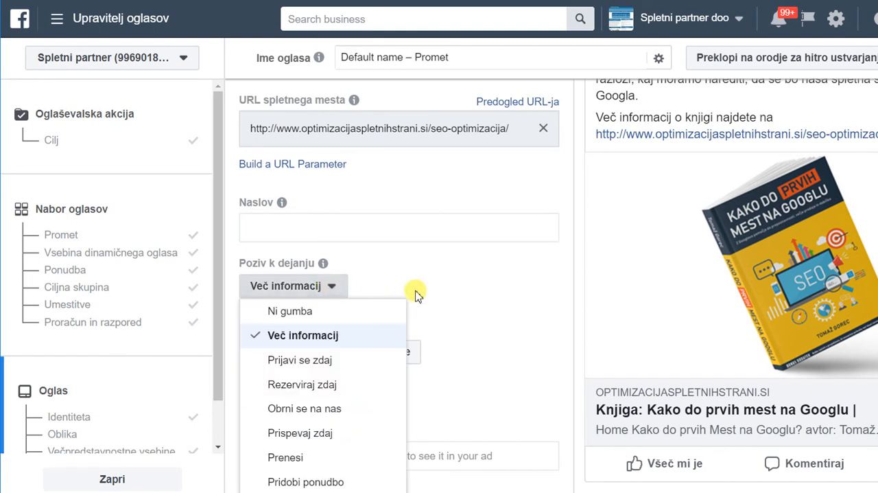
left_click(282, 339)
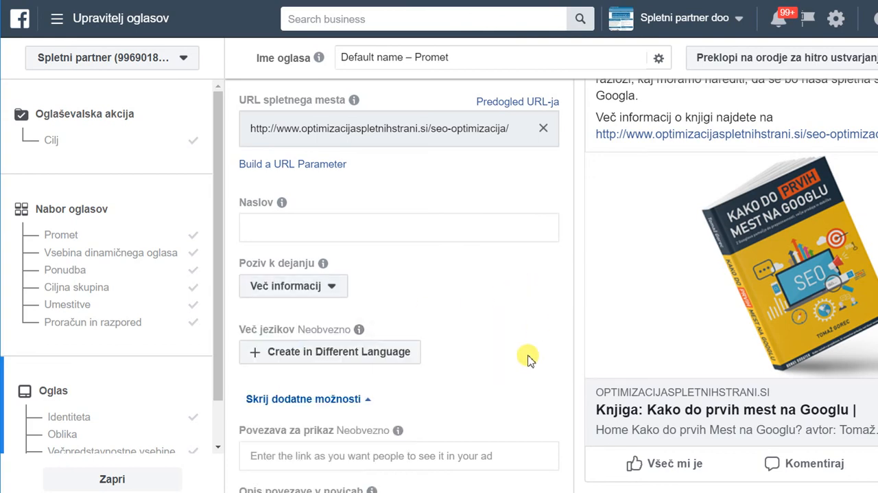
Look through the optional link and conversion tracking settings without changing them, and confirm the ad to submit the campaign.
scroll(527, 359, "down", 3)
scroll(527, 359, "down", 3)
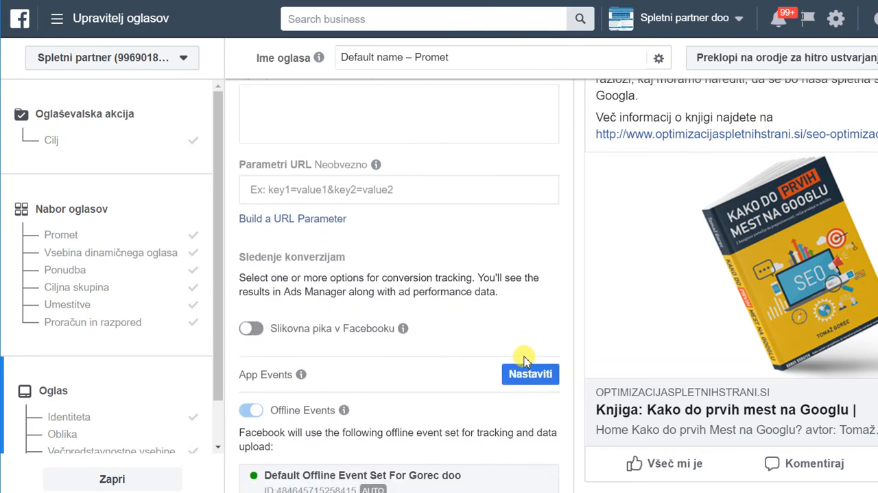
scroll(527, 358, "down", 3)
scroll(527, 350, "up", 5)
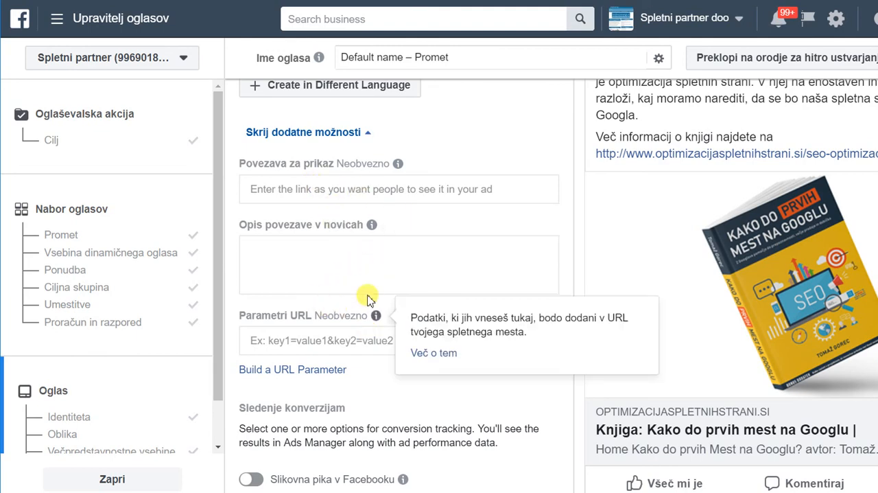
scroll(384, 275, "down", 1)
scroll(384, 275, "down", 5)
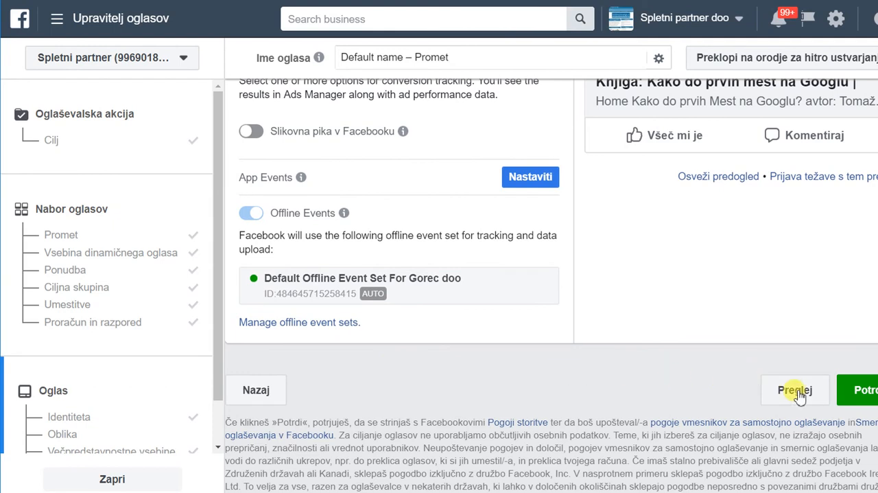
left_click(857, 397)
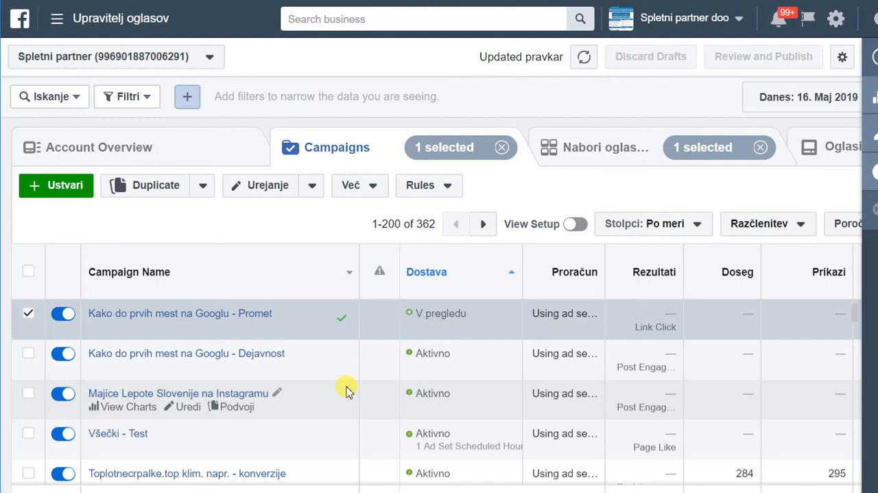
Open the campaign "Kako do prvih mest na Googlu - Promet" and duplicate its ad set "SI - M 25-45 Desktop" once within it.
left_click(257, 316)
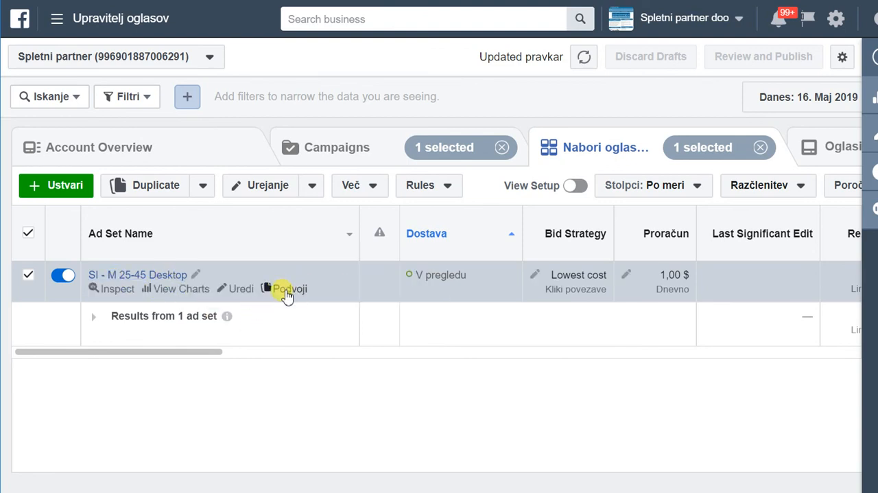
left_click(287, 291)
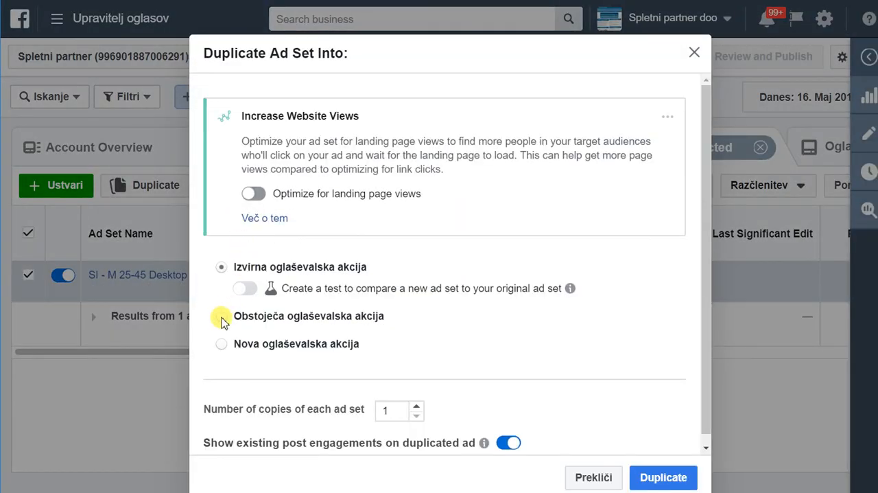
left_click(221, 316)
left_click(662, 475)
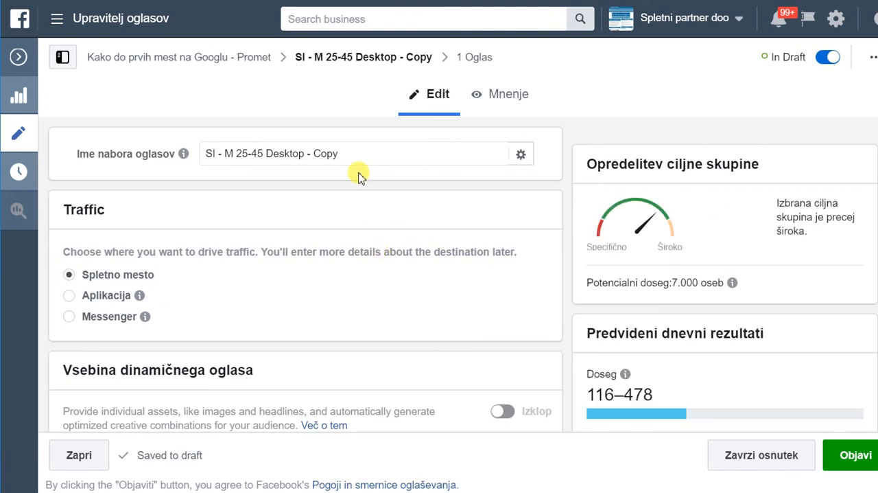
Rename the duplicated ad set as "SI - Z 25-45 Desktop".
left_click(235, 153)
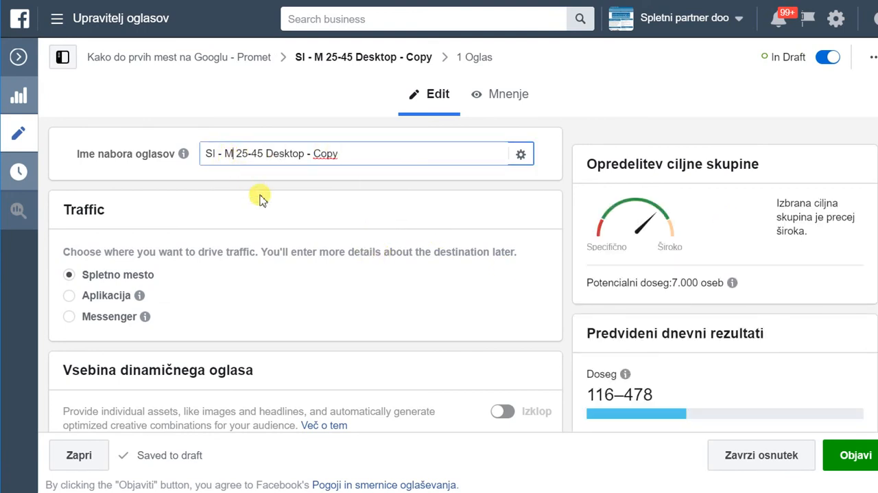
key("BackSpace")
type("Z")
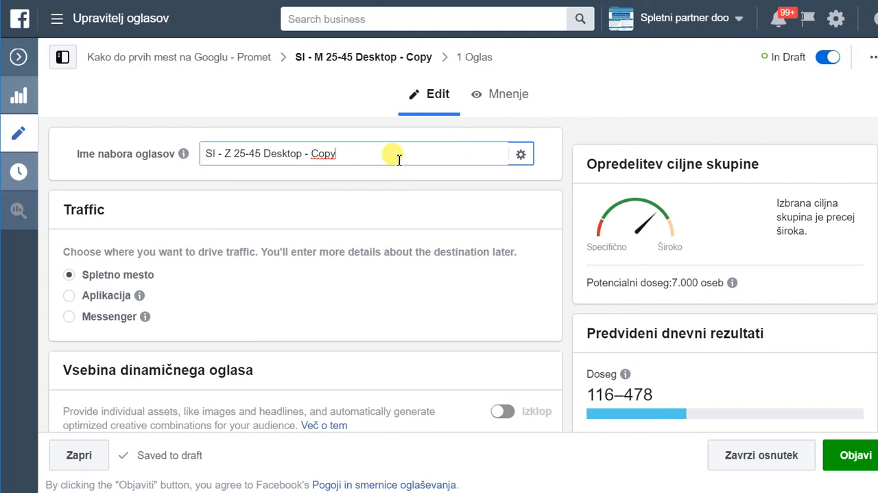
key("BackSpace")
key("BackSpace")
key("BackSpace")
key("BackSpace")
key("BackSpace")
key("BackSpace")
key("BackSpace")
Set the duplicated ad set's target gender to Ženske and publish it.
scroll(386, 172, "down", 10)
scroll(377, 229, "down", 3)
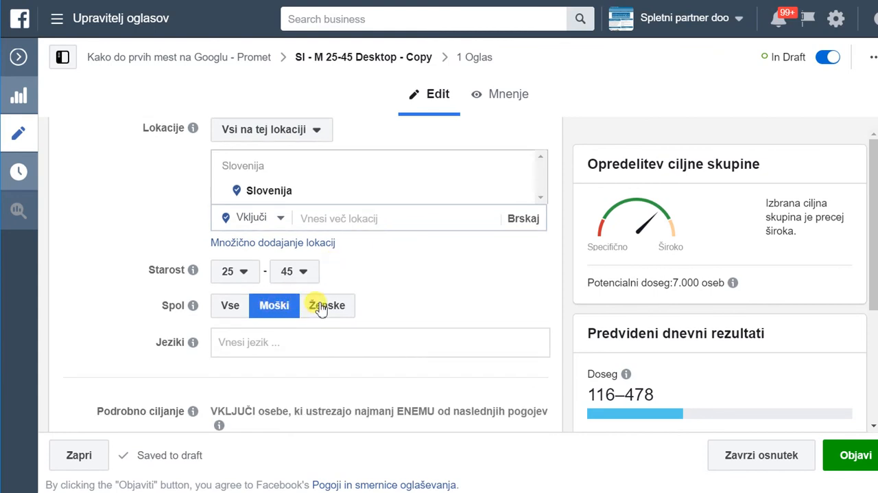
left_click(352, 308)
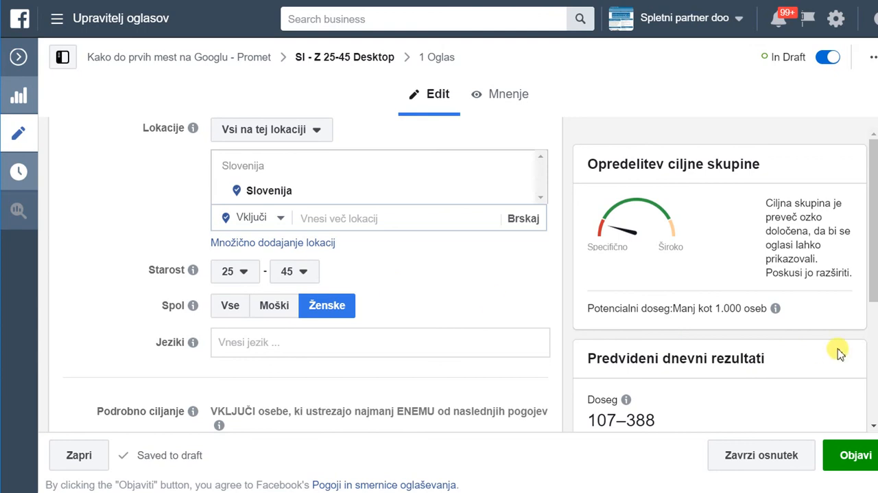
left_click(855, 458)
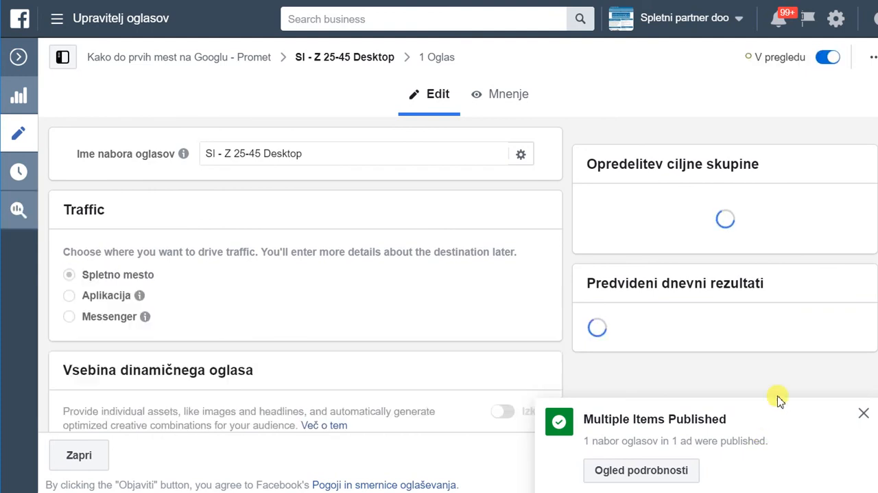
Close the ad set editor and check the women's and men's desktop ad sets in the campaign's list.
mouse_move(287, 305)
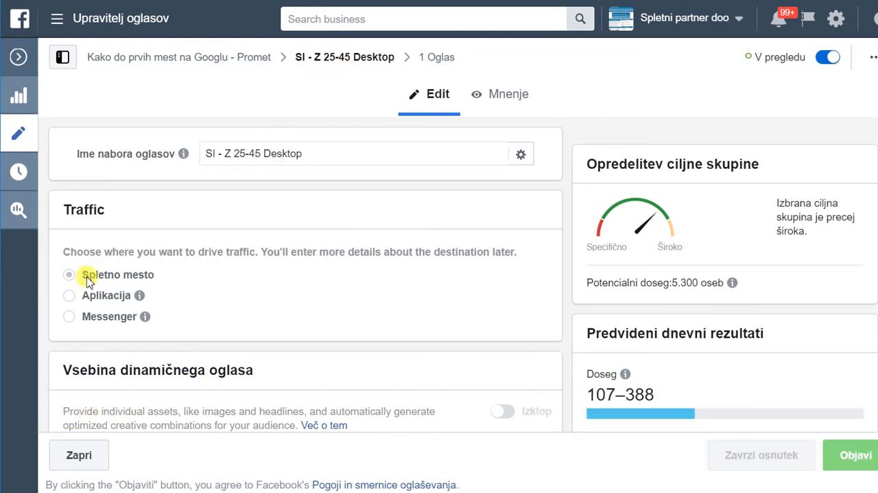
left_click(89, 460)
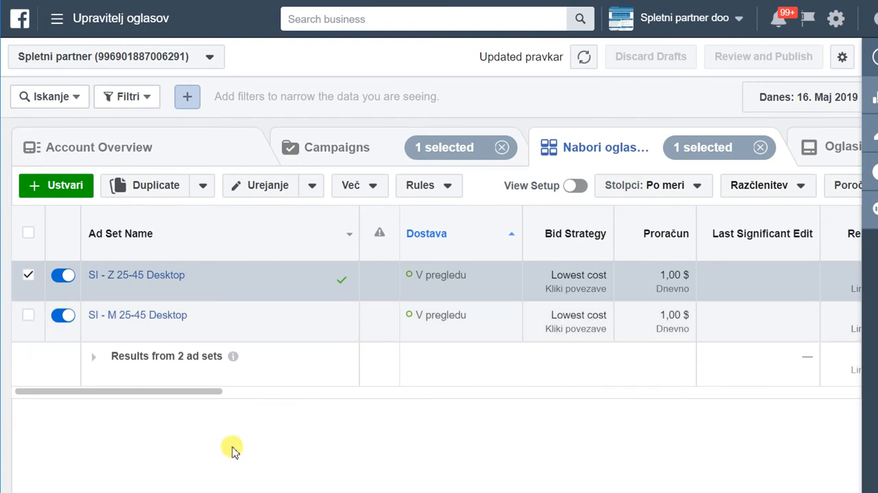
mouse_move(173, 273)
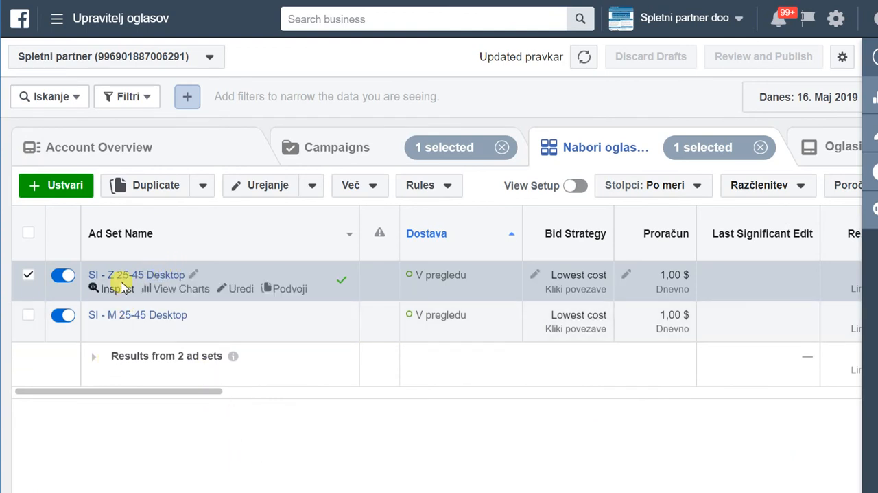
mouse_move(117, 310)
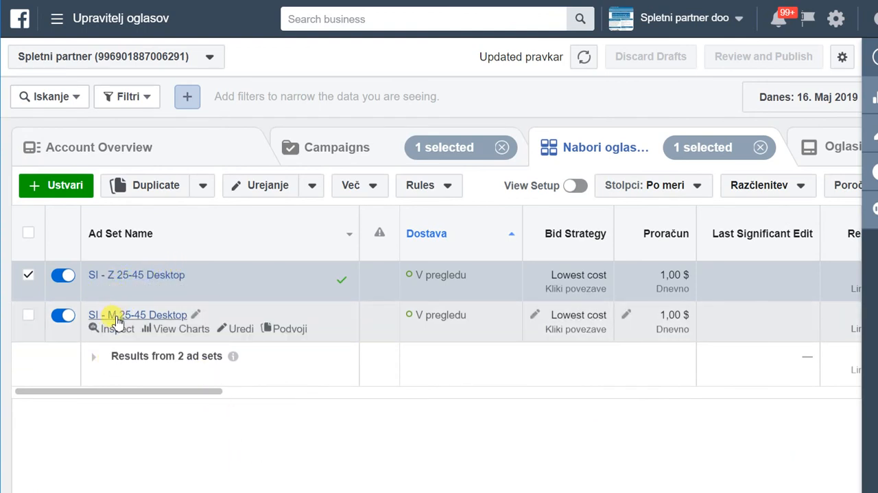